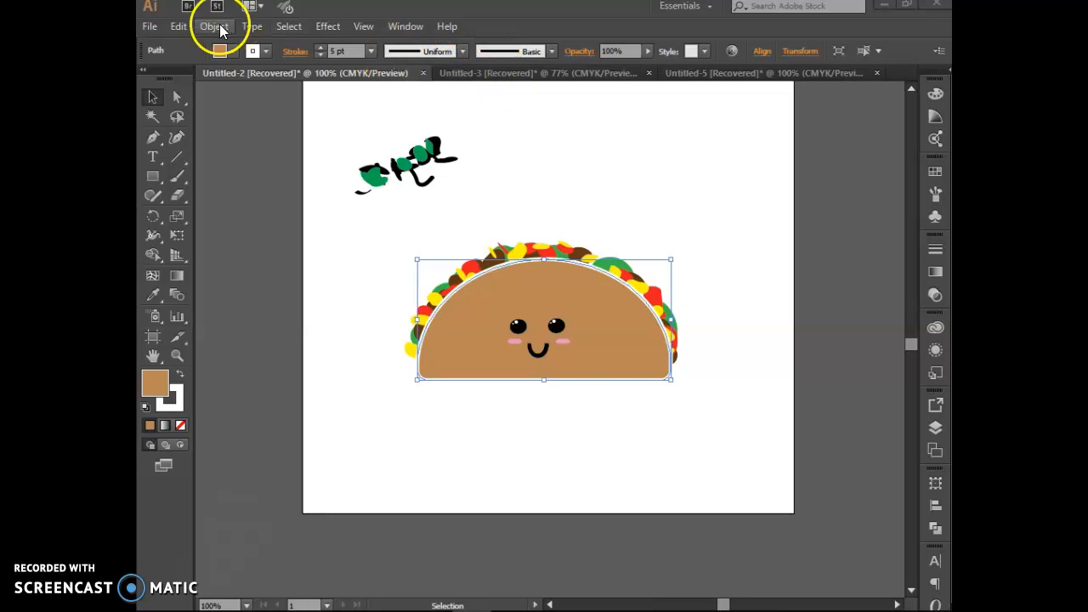
# Step: Create a new Letter-size document, 8.5 by 11 in, with one artboard
pyautogui.click(151, 28)
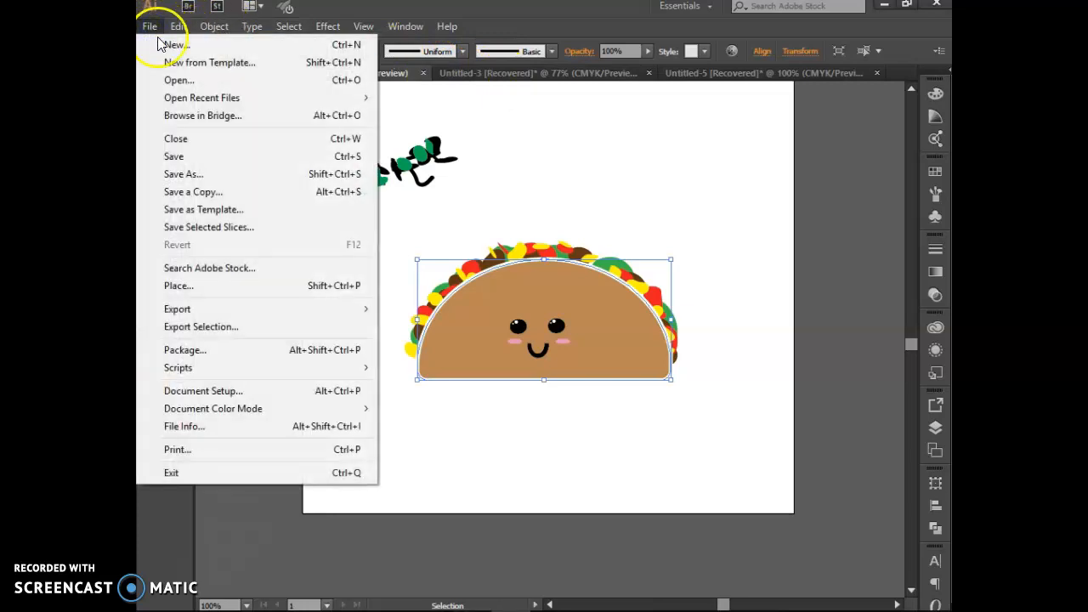
pyautogui.click(165, 46)
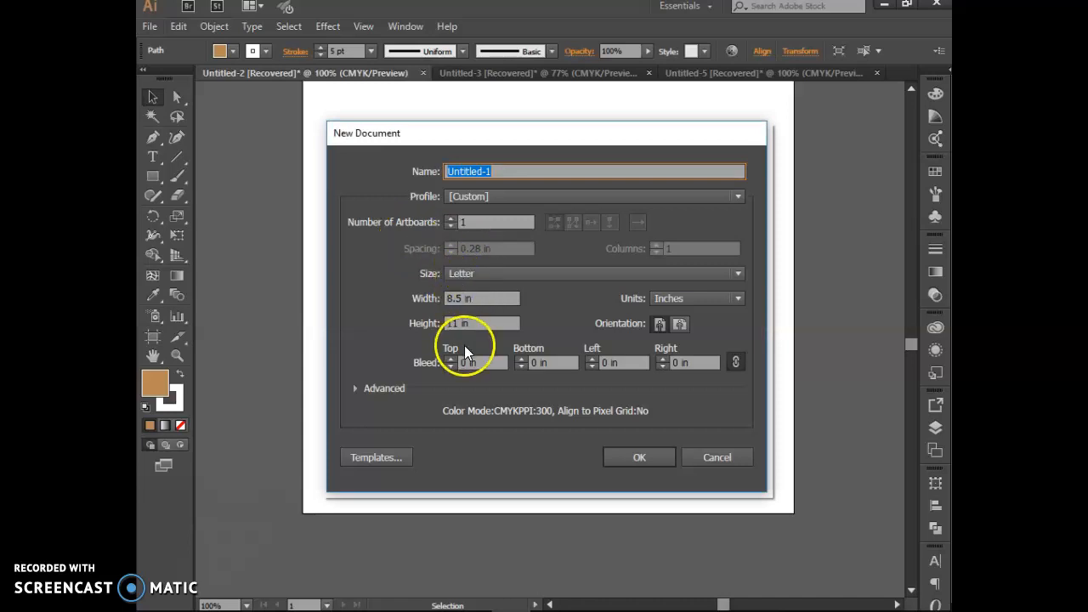
pyautogui.click(645, 460)
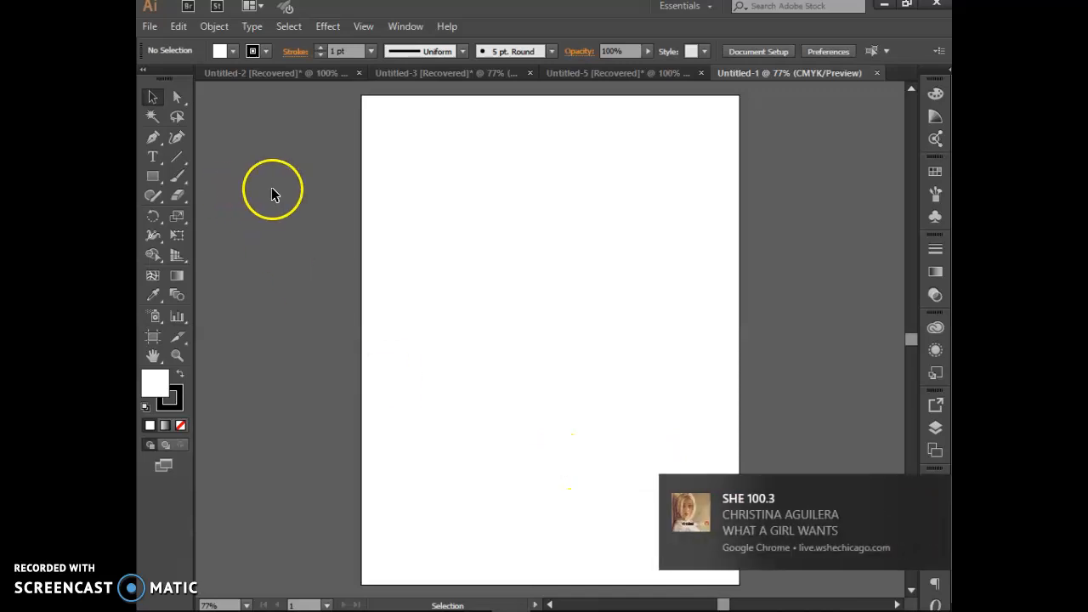
pyautogui.click(933, 488)
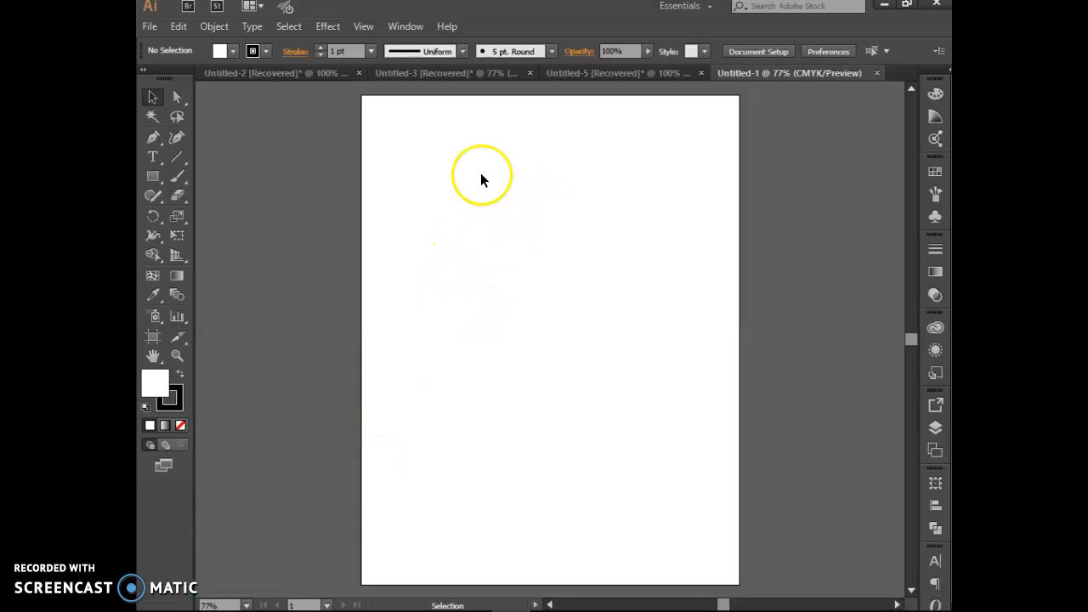
# Step: Show the Pathfinder panel
pyautogui.click(405, 27)
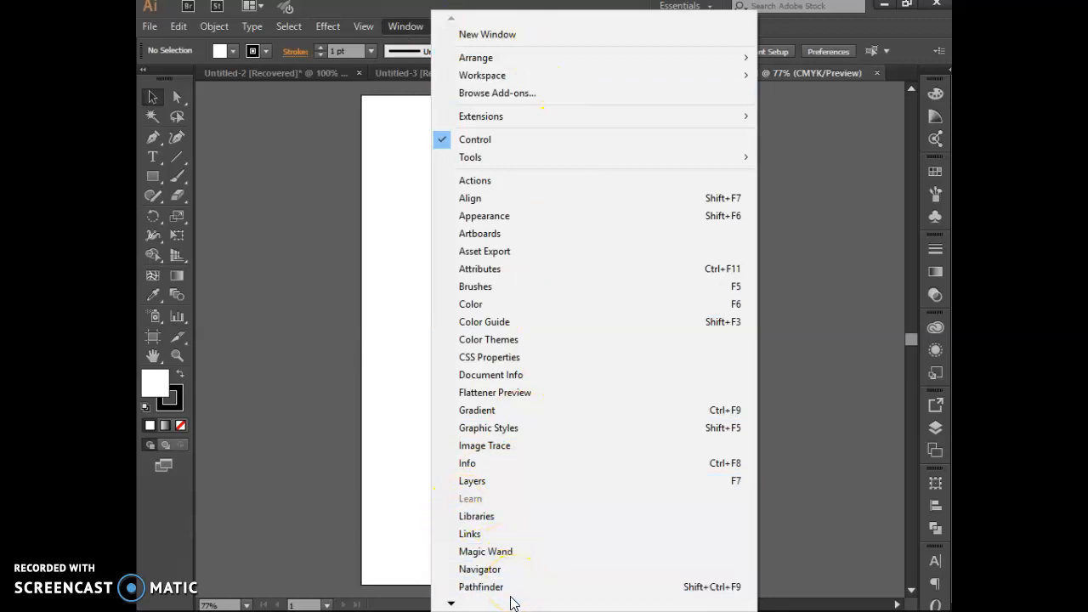
pyautogui.click(452, 603)
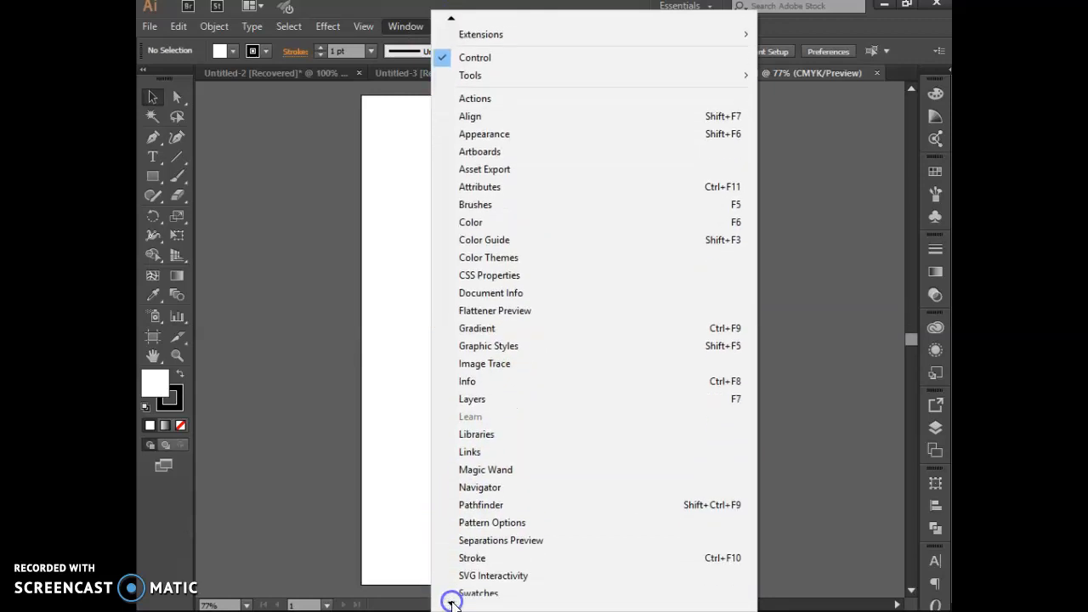
pyautogui.moveTo(452, 603)
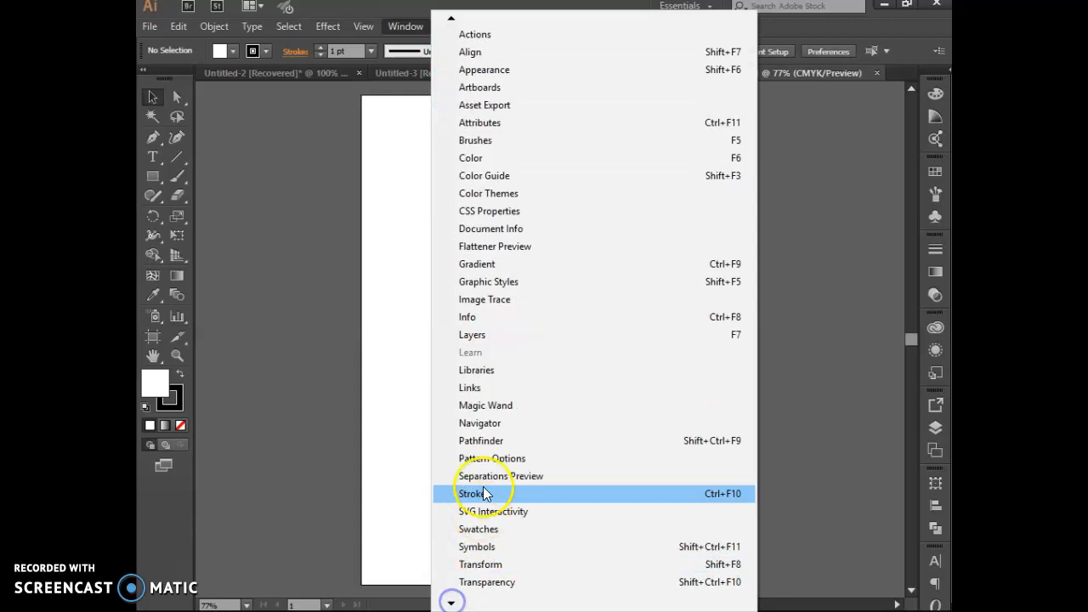
pyautogui.click(497, 441)
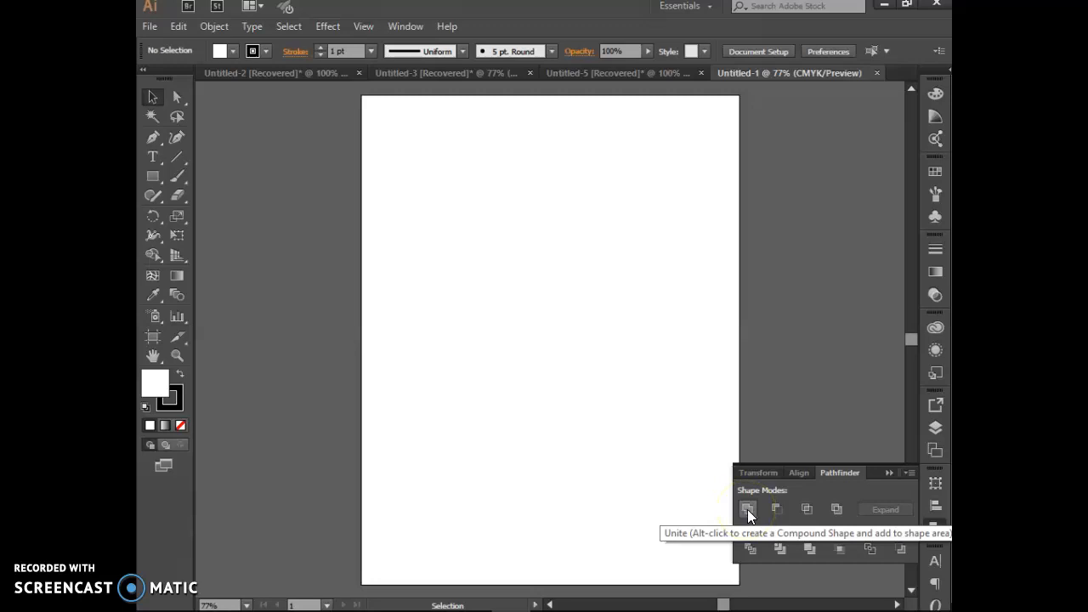
# Step: Draw a rectangle about 3.2 by 2.4 in in the upper part of the artboard and fill it red
pyautogui.click(153, 177)
pyautogui.moveTo(458, 176); pyautogui.dragTo(601, 284)
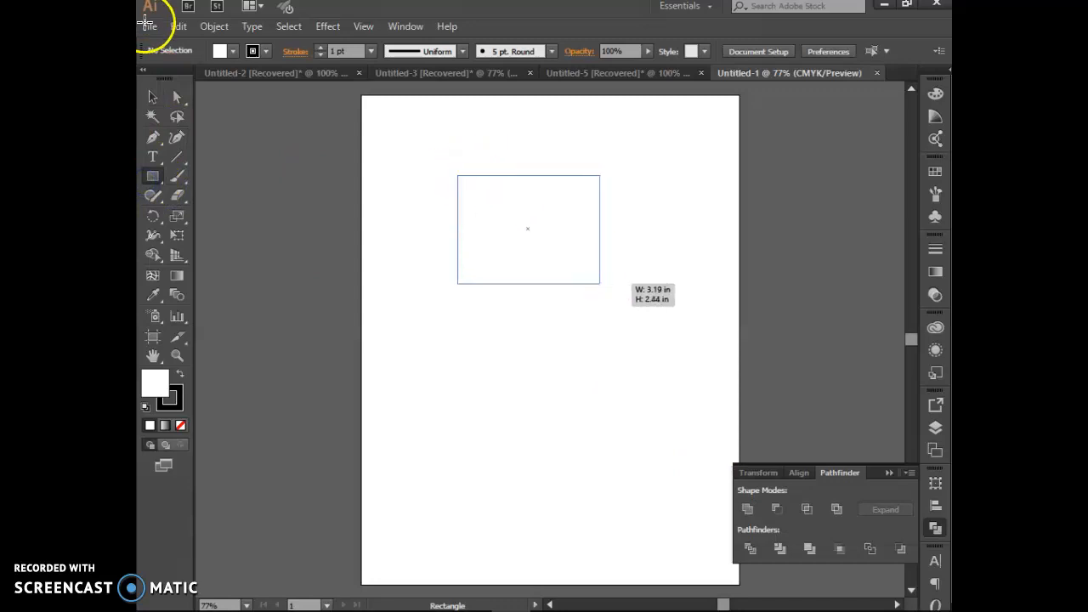
pyautogui.click(233, 51)
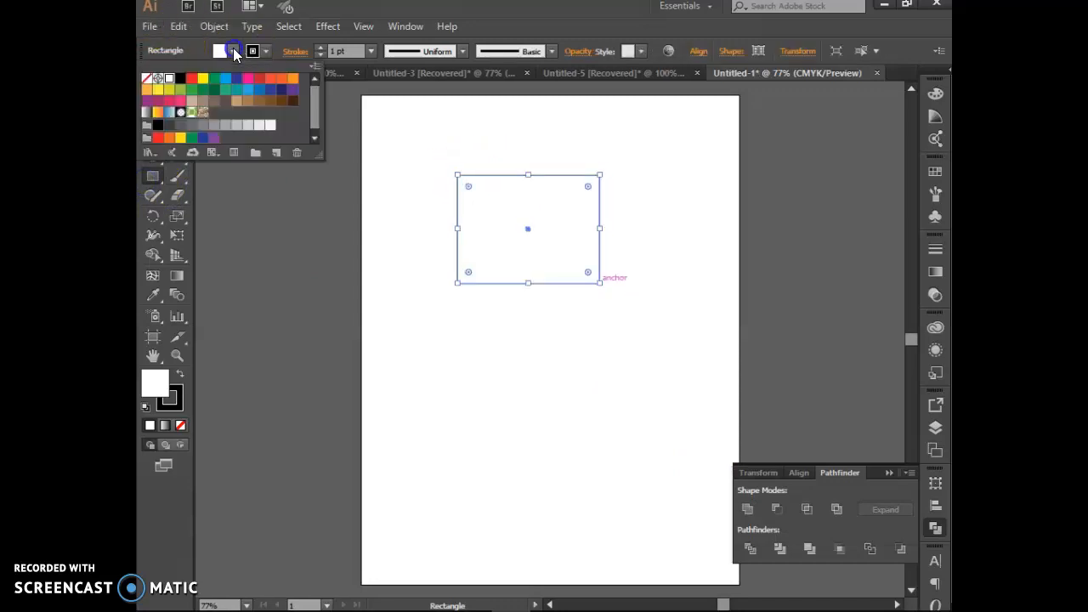
pyautogui.click(192, 79)
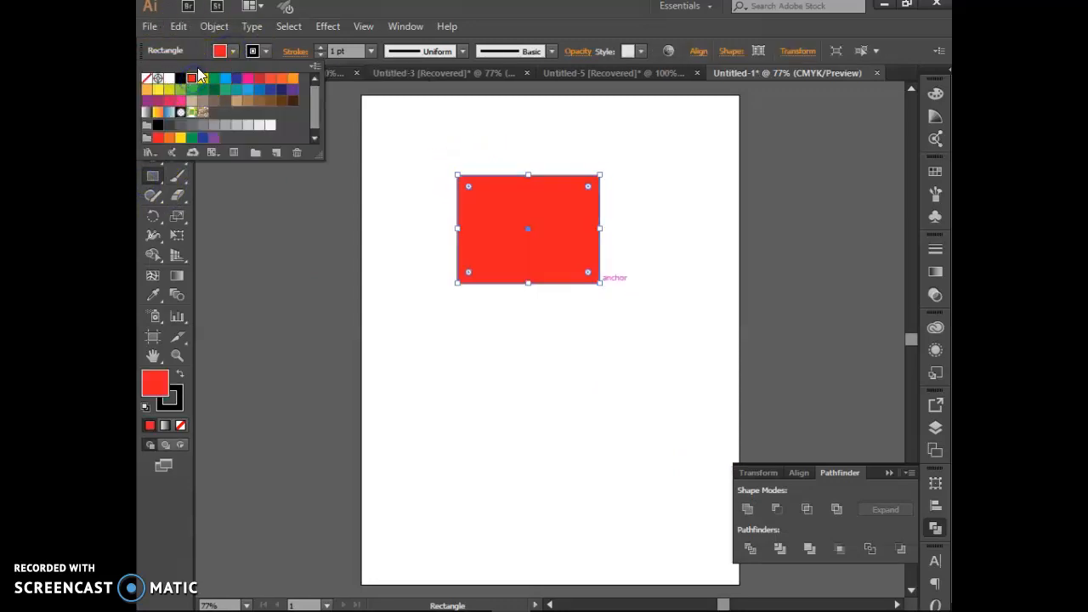
pyautogui.click(246, 208)
# Step: Switch to the Ellipse tool and set the fill of the selected rectangle to yellow
pyautogui.moveTo(172, 182); pyautogui.dragTo(199, 216)
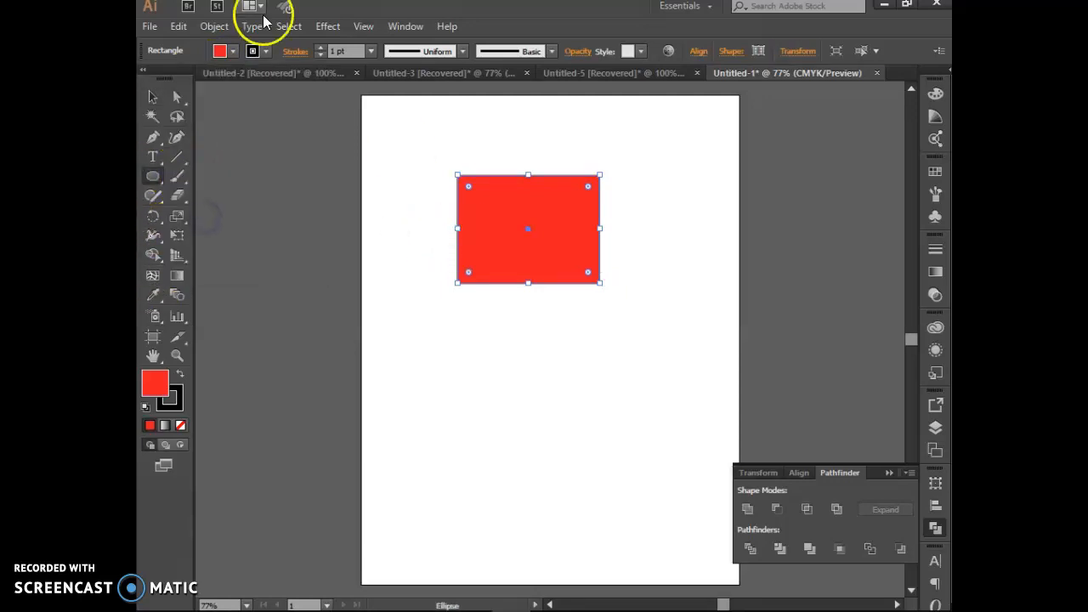
pyautogui.click(233, 51)
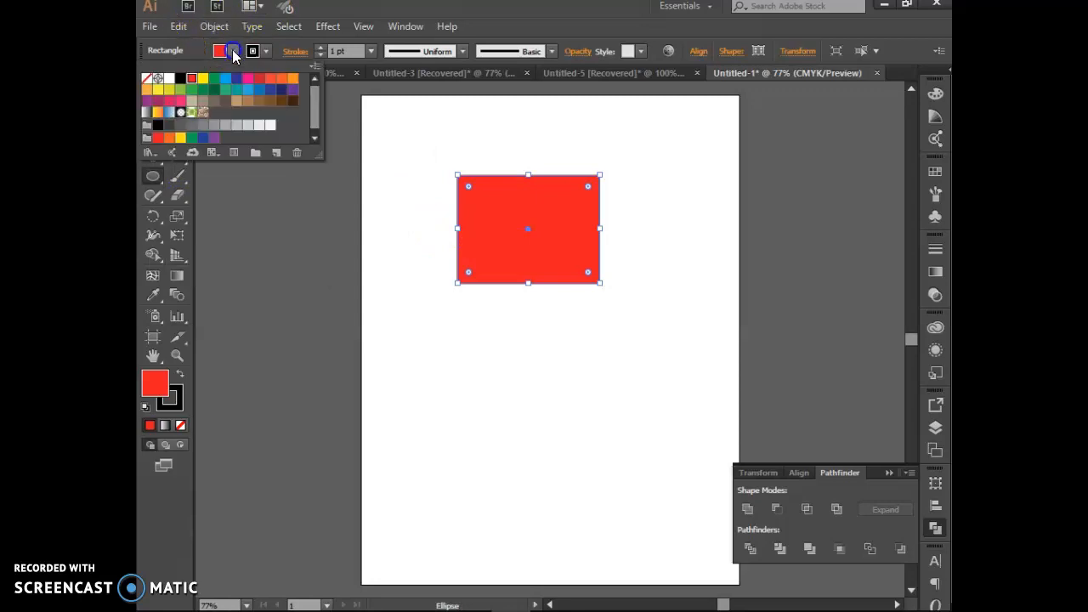
pyautogui.click(203, 83)
pyautogui.click(419, 241)
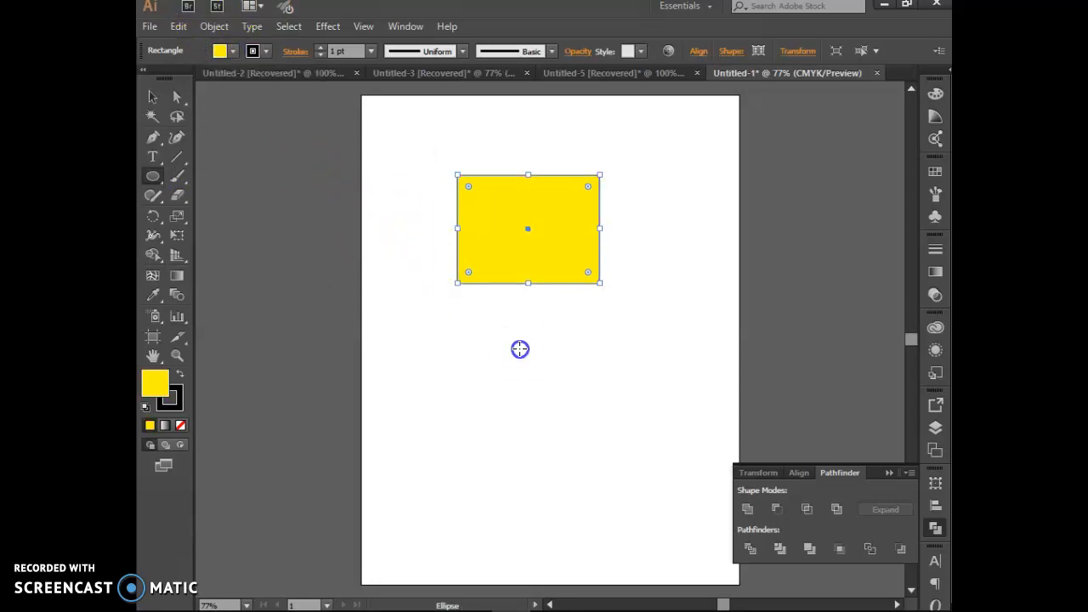
# Step: Draw a tall ellipse overlapping the rectangle's lower-left corner, fill it light blue and deselect it
pyautogui.moveTo(430, 255); pyautogui.dragTo(542, 414)
pyautogui.click(233, 51)
pyautogui.click(226, 78)
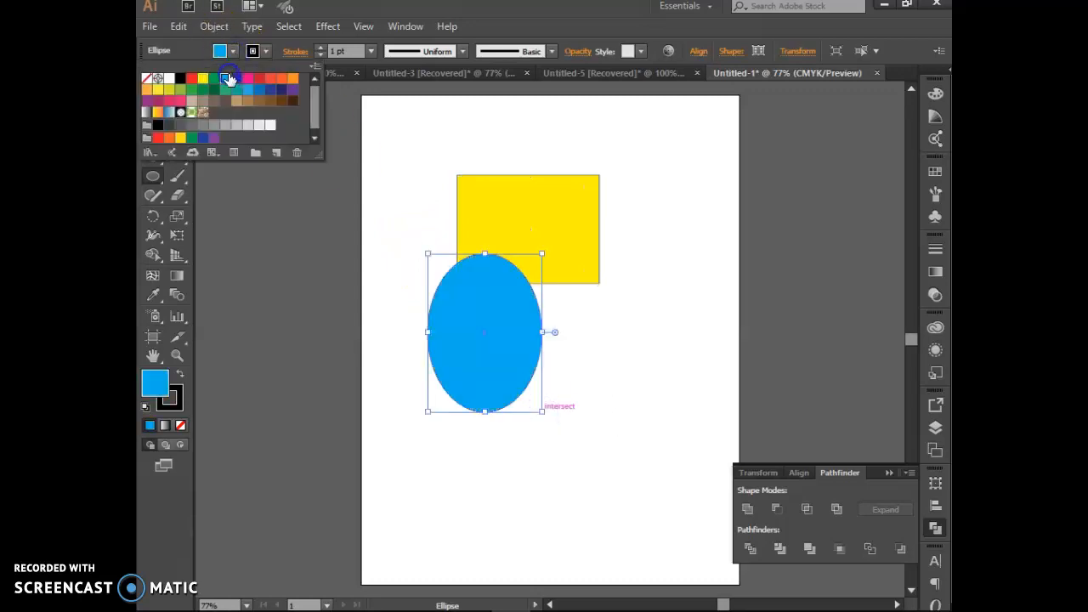
pyautogui.press('v')
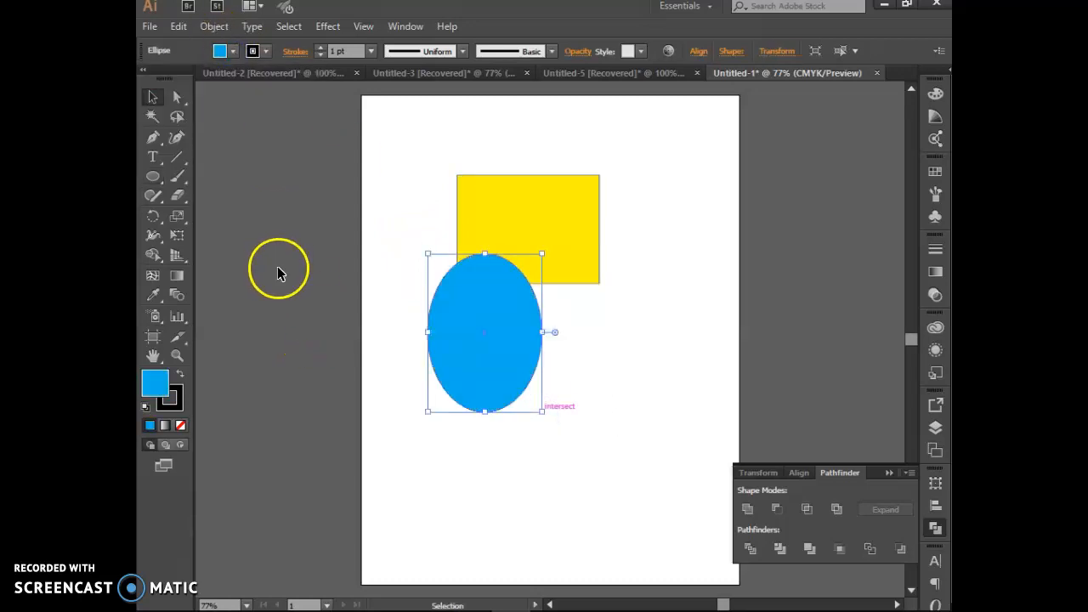
pyautogui.click(418, 195)
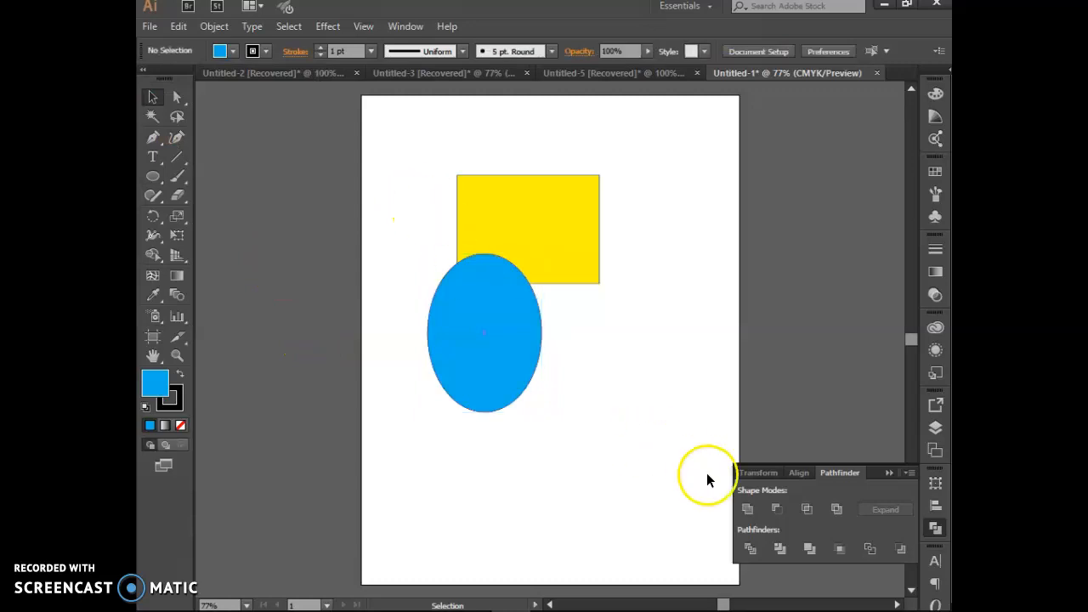
# Step: Move the yellow rectangle slightly down so it overlaps more of the blue ellipse, and deselect it
pyautogui.click(154, 96)
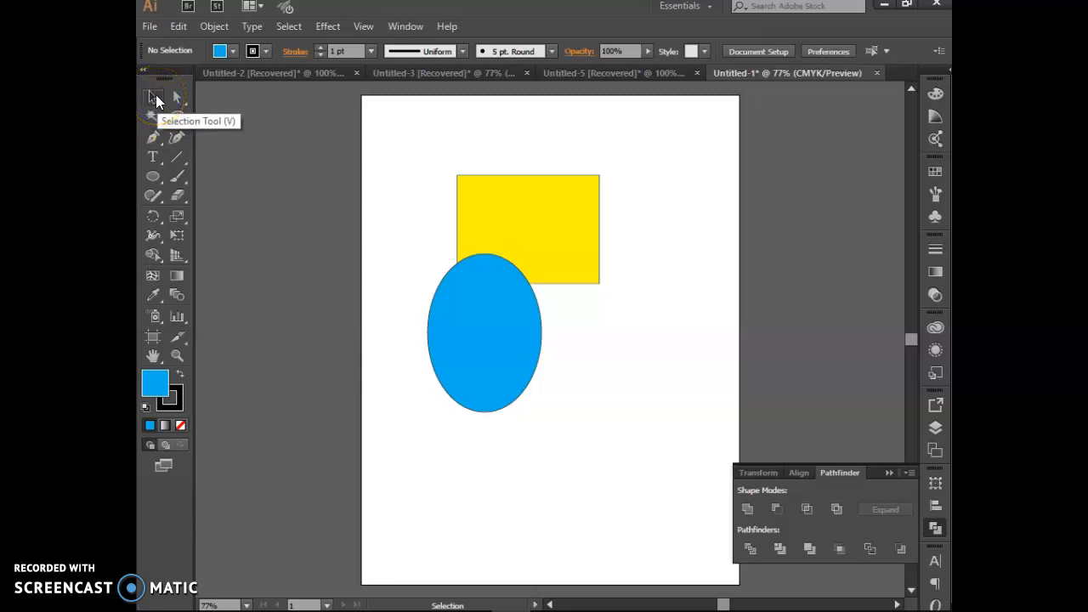
pyautogui.click(573, 330)
pyautogui.click(478, 175)
pyautogui.click(642, 292)
pyautogui.click(517, 239)
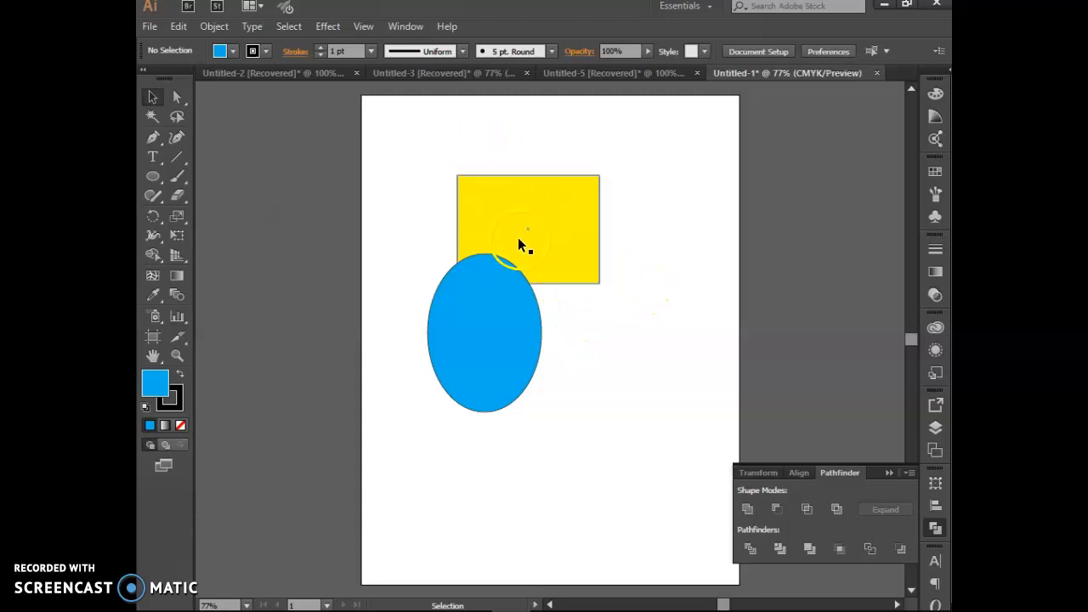
pyautogui.moveTo(533, 221); pyautogui.dragTo(524, 248)
pyautogui.click(569, 351)
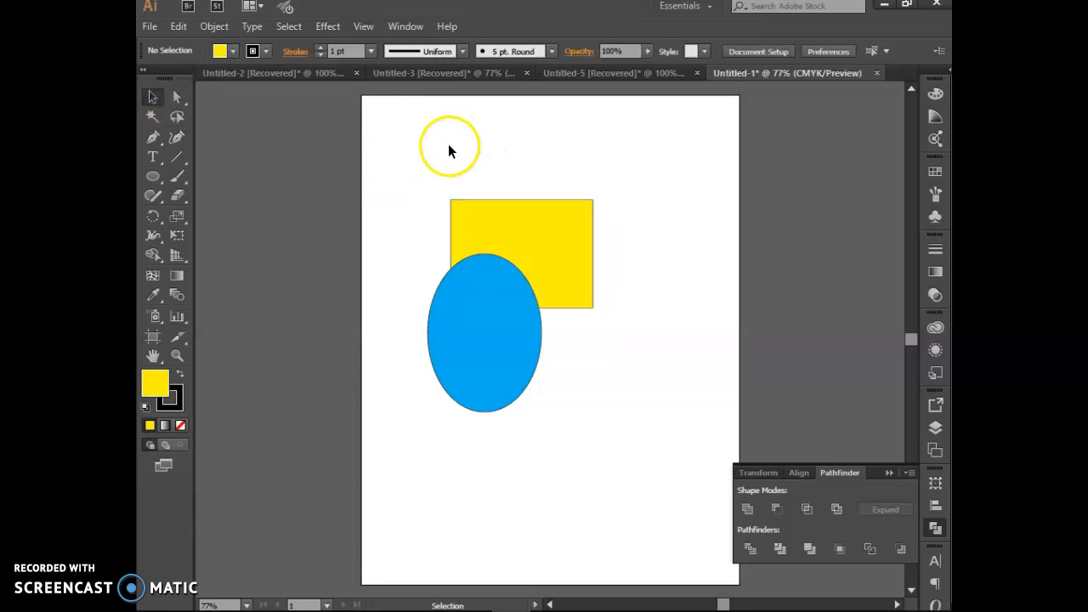
# Step: Select both the yellow rectangle and the blue ellipse and merge them into one shape with Unite
pyautogui.moveTo(403, 170); pyautogui.dragTo(610, 441)
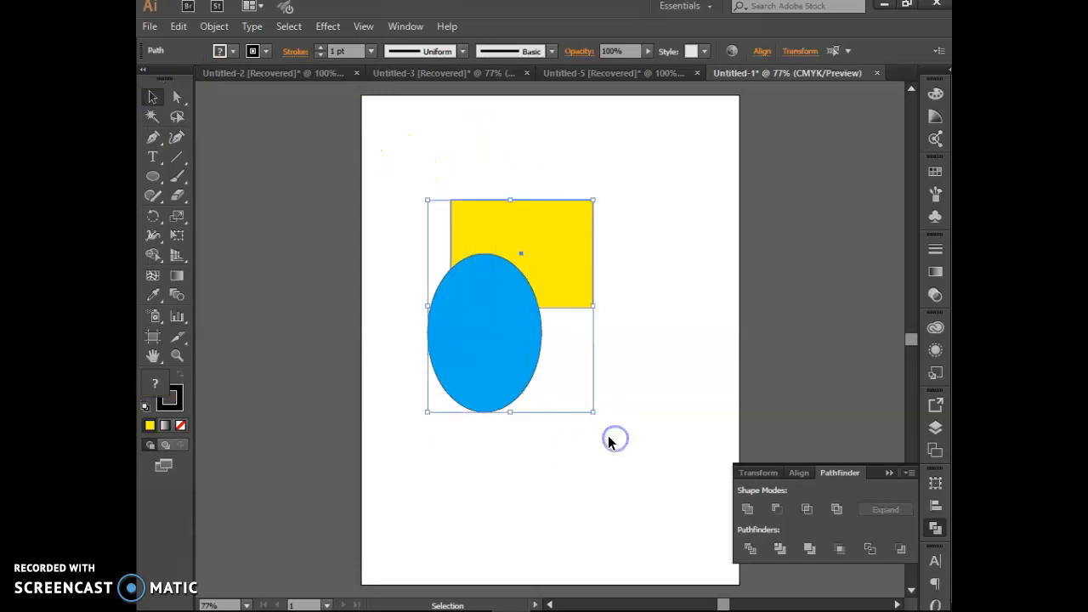
pyautogui.click(386, 238)
pyautogui.moveTo(413, 173); pyautogui.dragTo(672, 516)
pyautogui.click(392, 221)
pyautogui.moveTo(421, 187); pyautogui.dragTo(490, 296)
pyautogui.click(486, 257)
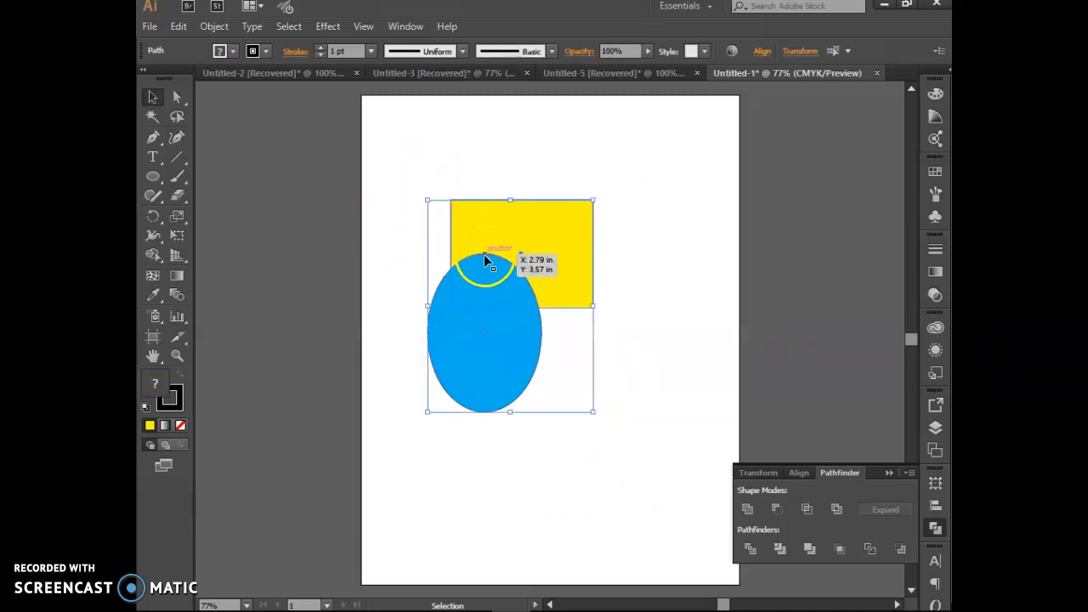
pyautogui.click(493, 265)
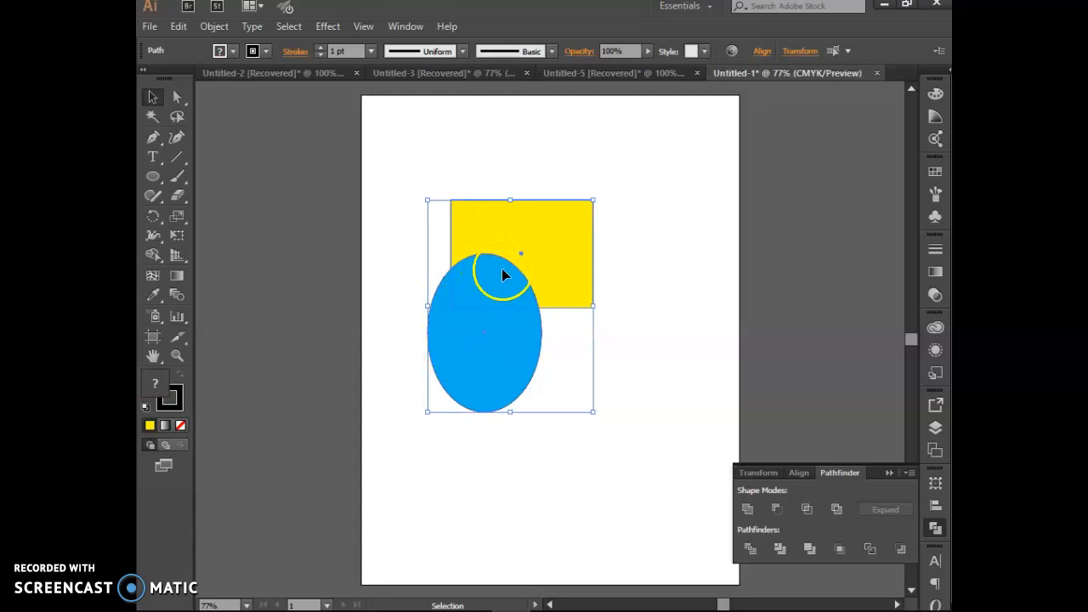
pyautogui.click(750, 510)
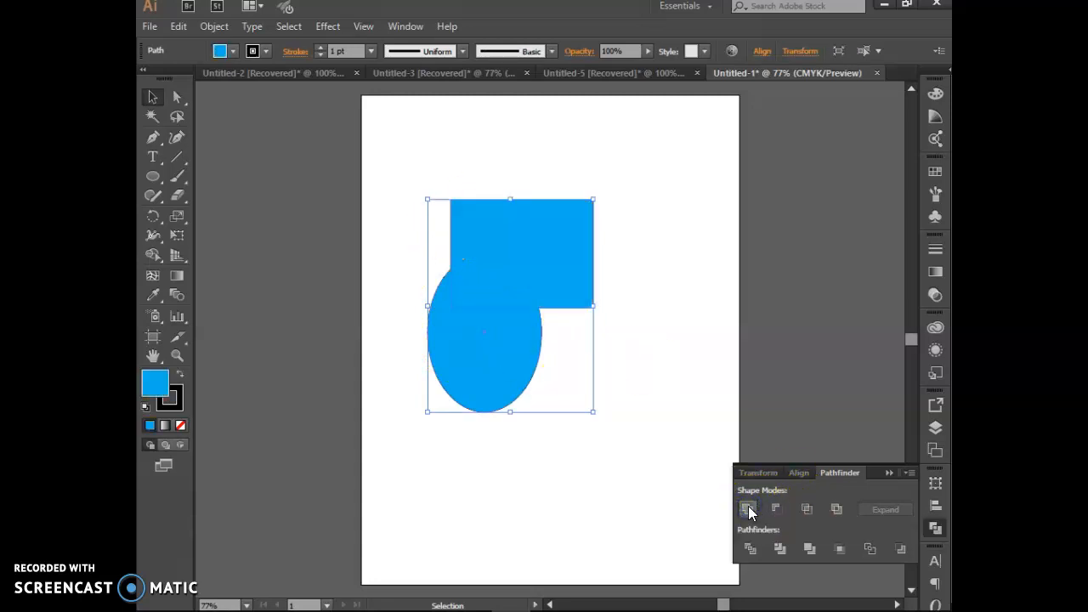
# Step: Fill the united shape with pink and raise its stroke weight to 8 pt
pyautogui.click(473, 253)
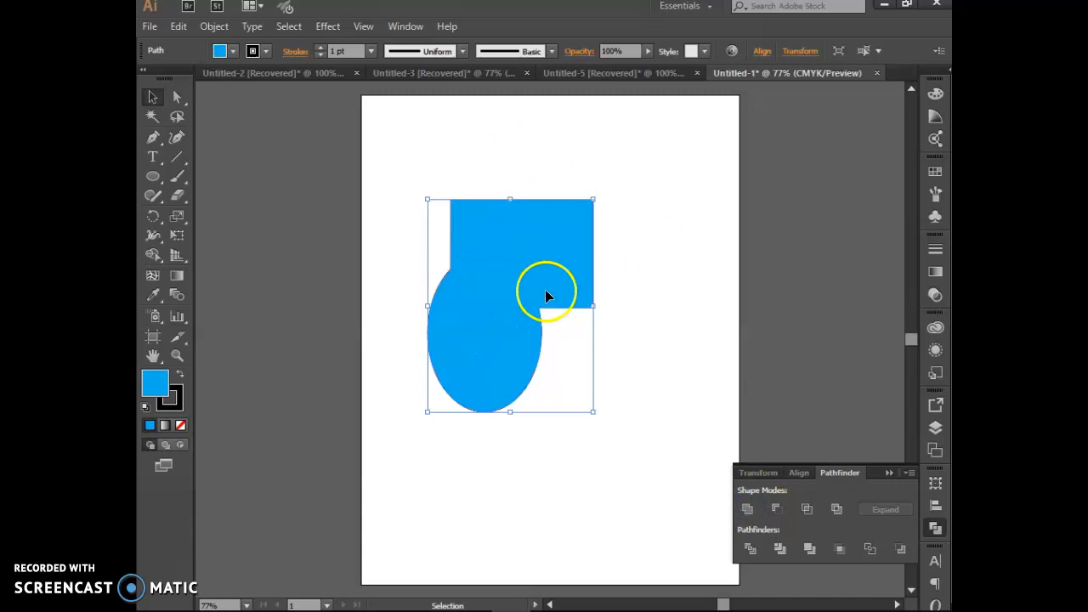
pyautogui.click(236, 52)
pyautogui.click(248, 79)
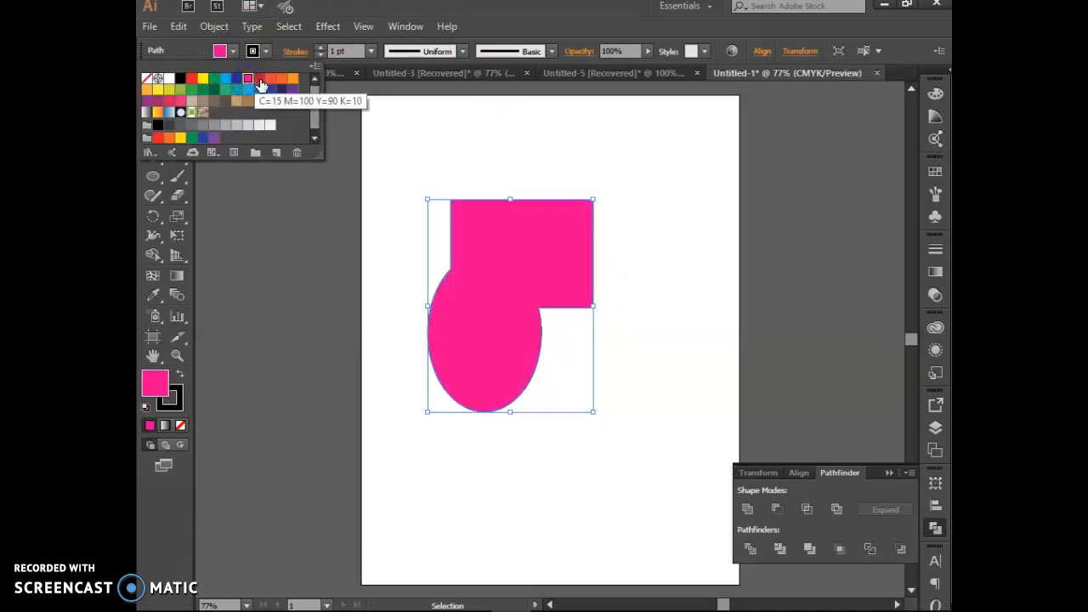
pyautogui.click(280, 83)
pyautogui.click(324, 51)
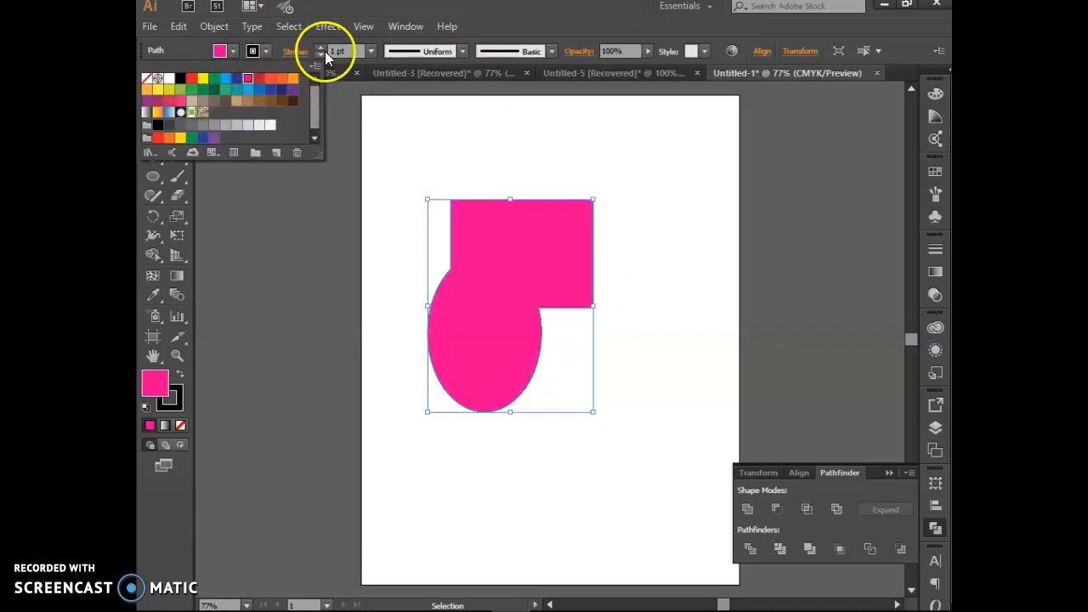
pyautogui.click(321, 47)
pyautogui.click(321, 48)
pyautogui.click(321, 48)
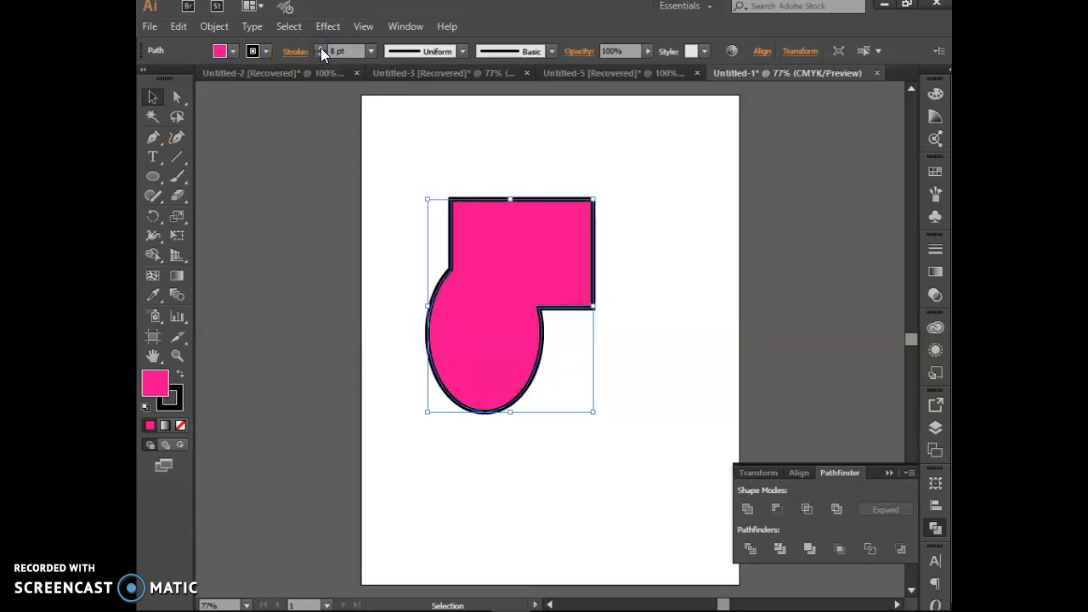
# Step: Undo the stroke, fill and Unite changes back to the separate yellow rectangle and blue ellipse
pyautogui.click(179, 26)
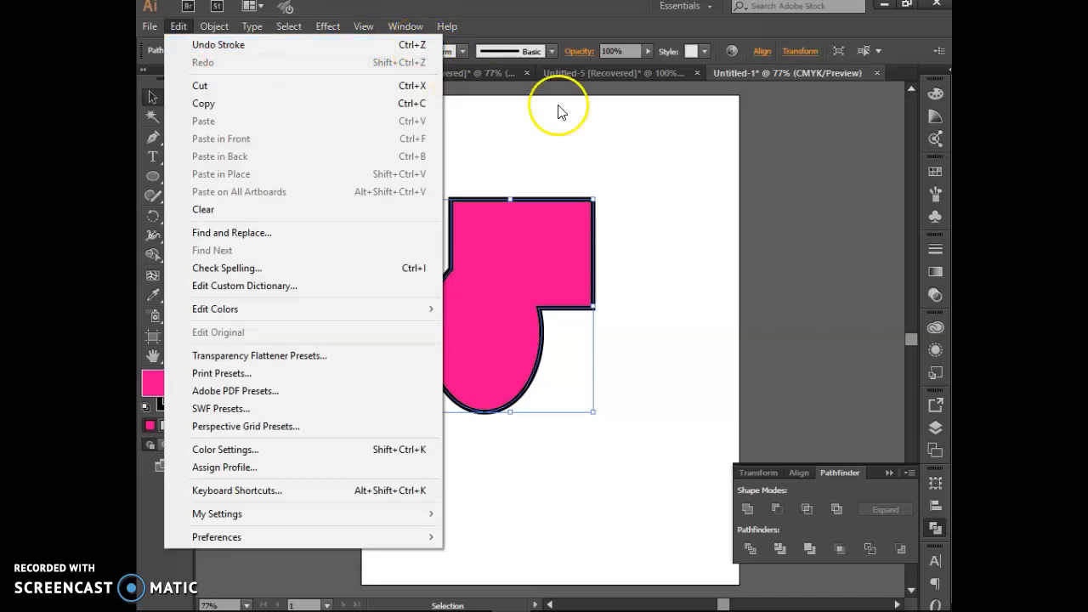
pyautogui.click(638, 134)
pyautogui.hotkey('ctrl', 'z')
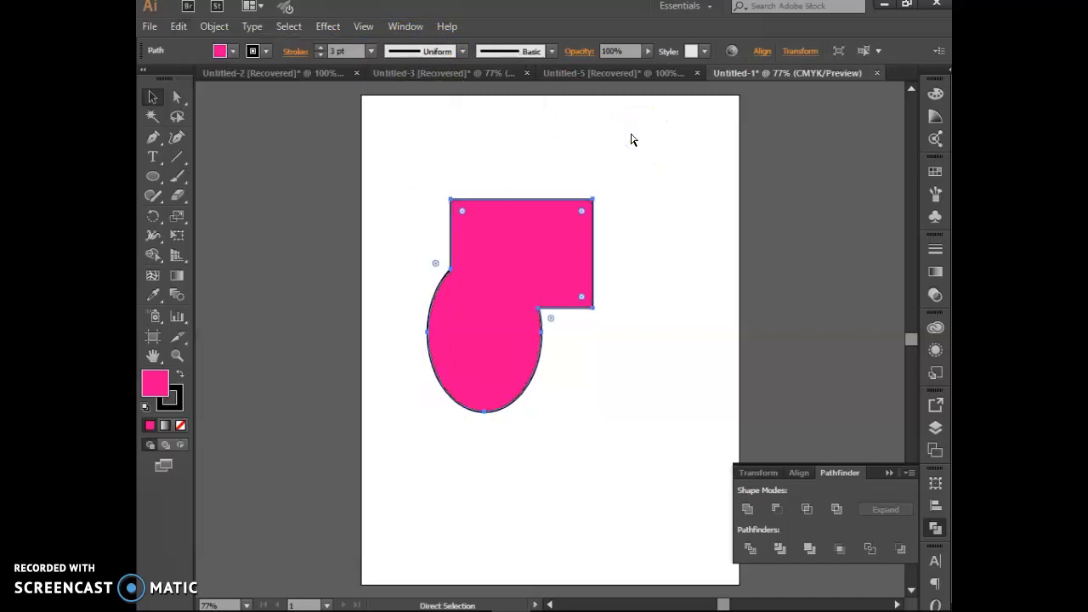
pyautogui.hotkey('ctrl', 'z')
pyautogui.hotkey('ctrl', 'z')
pyautogui.press('v')
# Step: Subtract the blue ellipse from the yellow rectangle with Minus Front, and undo the subtraction
pyautogui.click(497, 279)
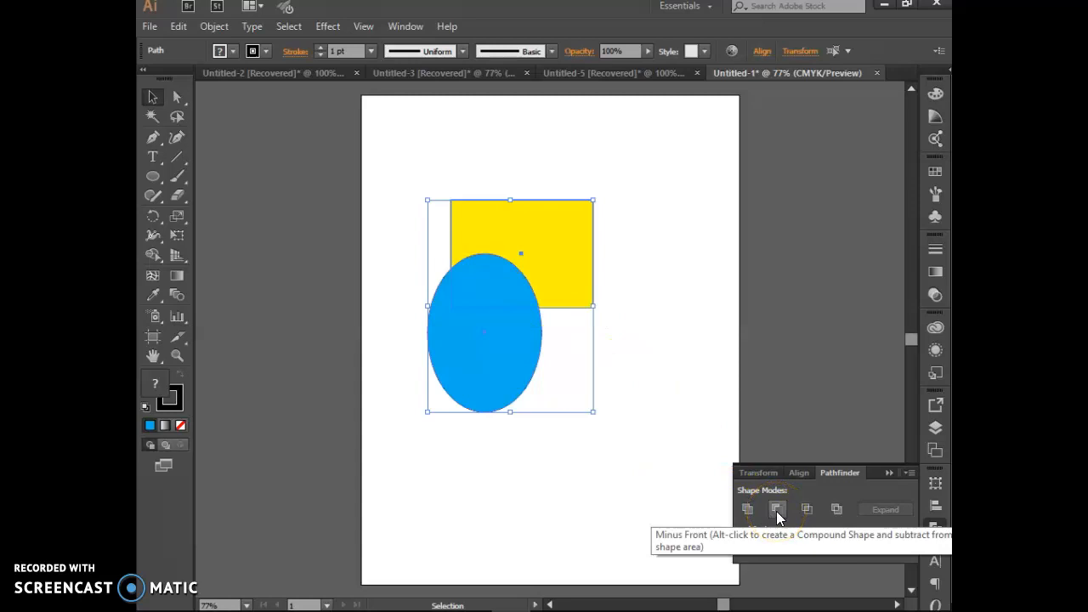
pyautogui.click(456, 340)
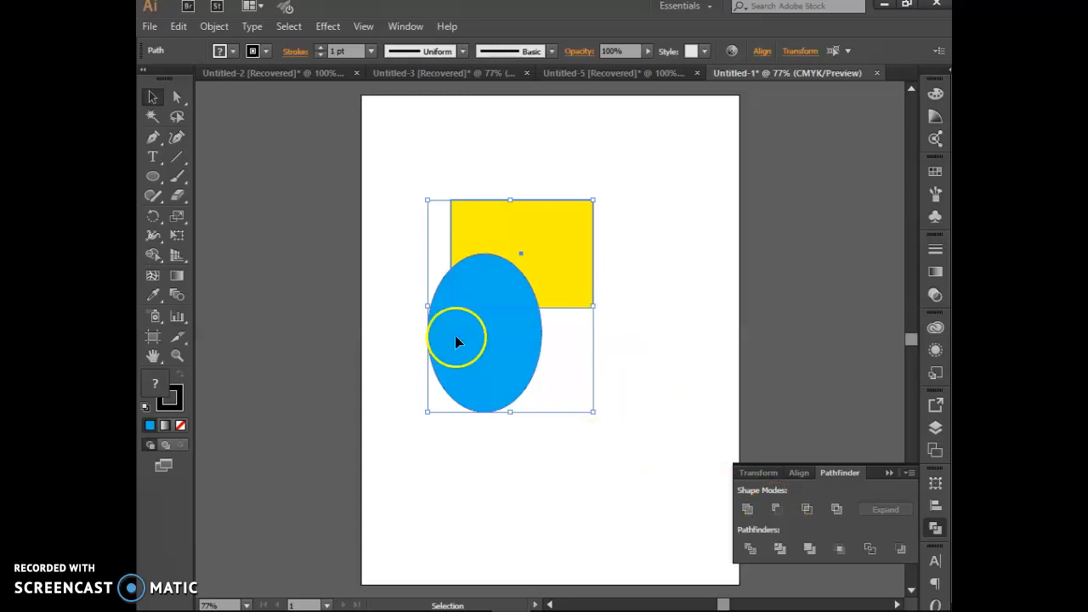
pyautogui.click(775, 508)
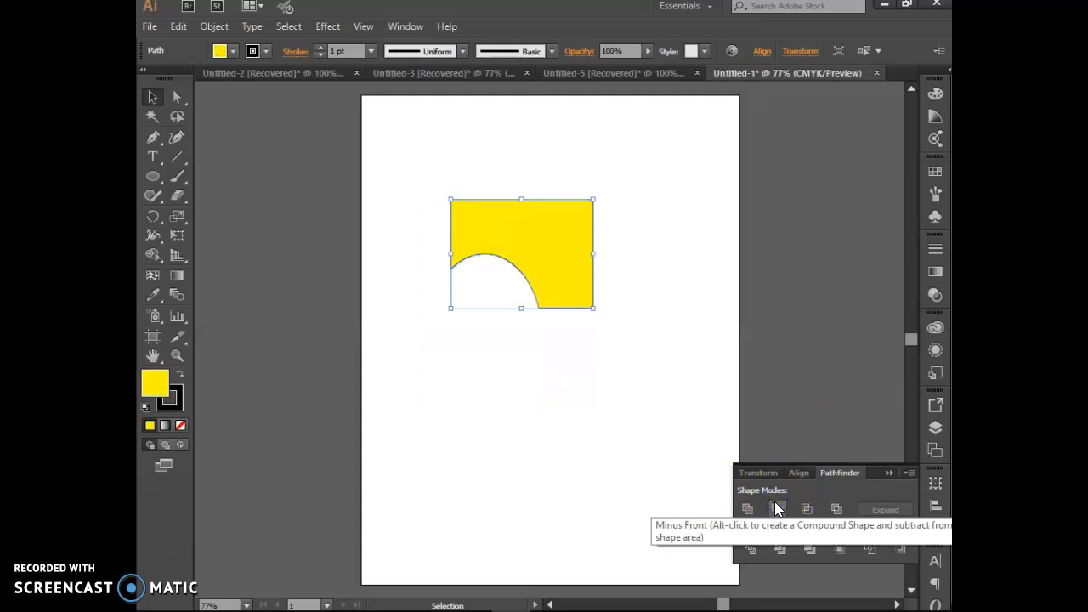
pyautogui.hotkey('ctrl', 'z')
# Step: Bring the yellow rectangle in front of the blue ellipse
pyautogui.click(547, 493)
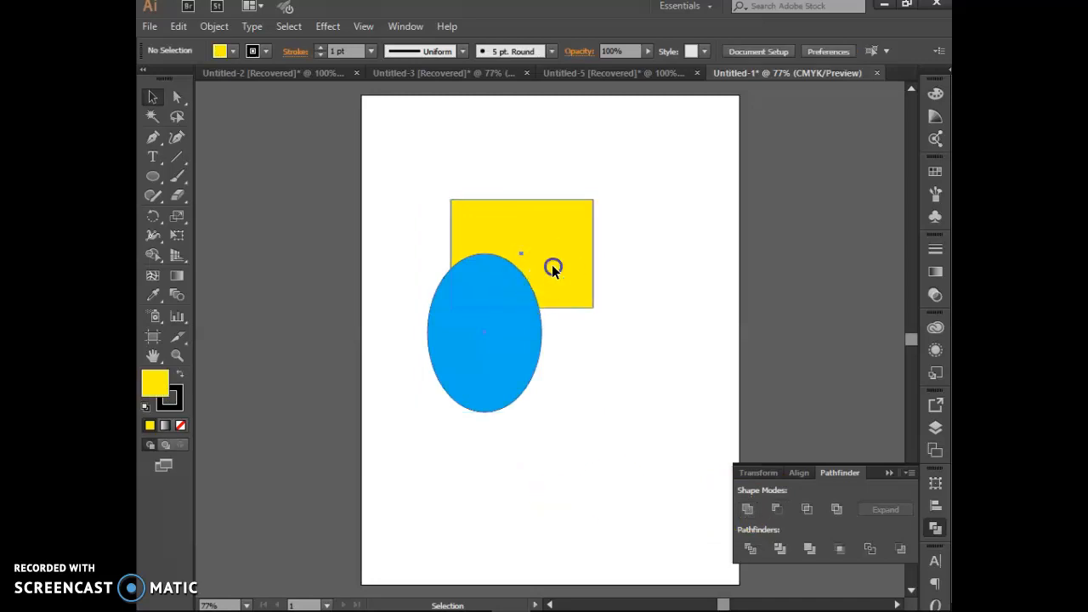
pyautogui.click(553, 266)
pyautogui.rightClick(554, 266)
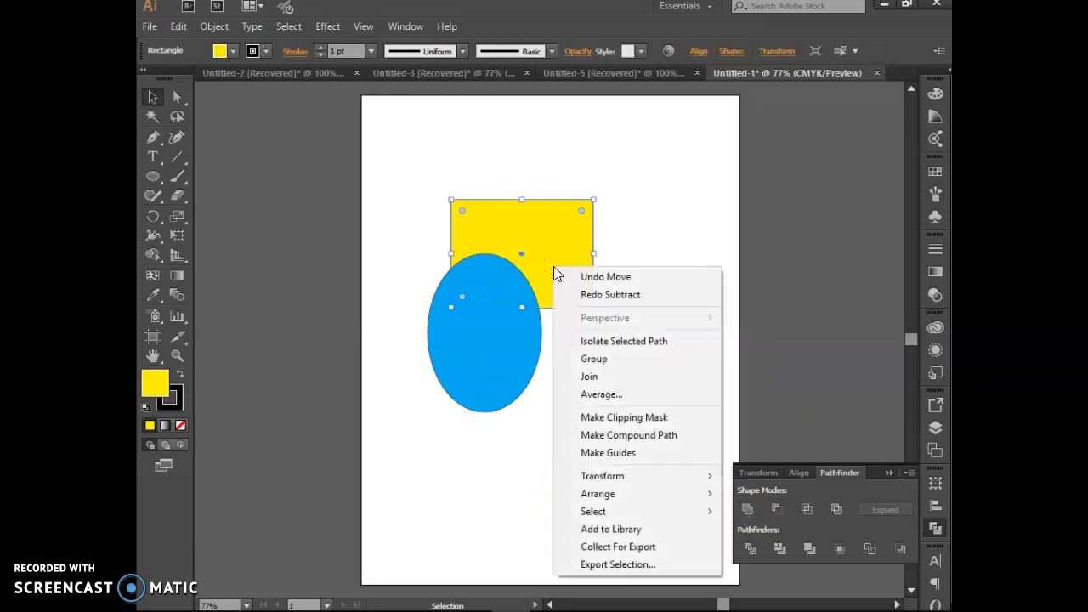
pyautogui.click(614, 494)
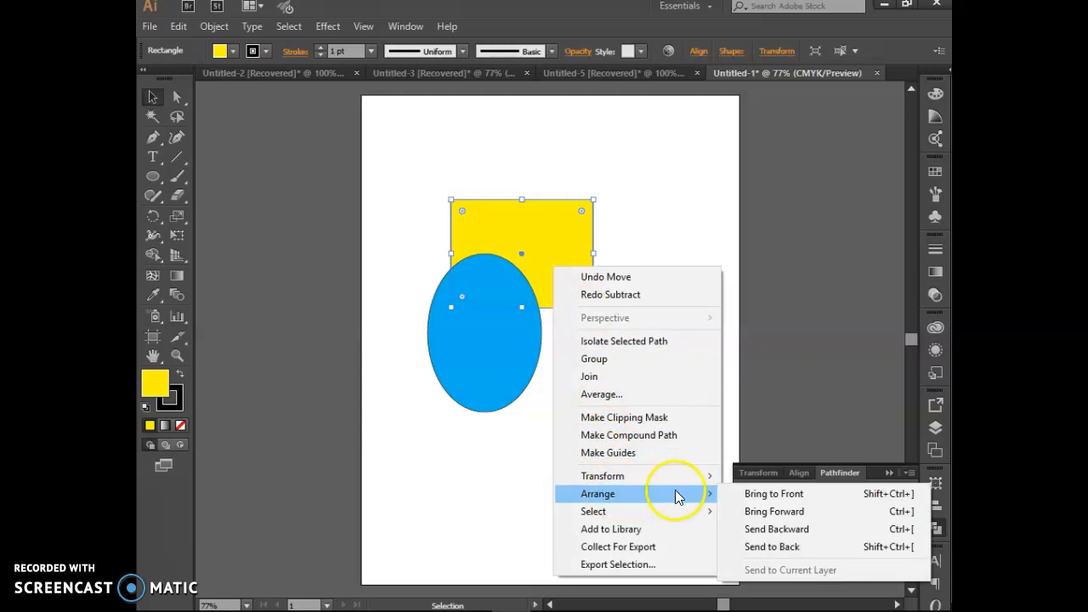
pyautogui.click(769, 494)
# Step: Select both shapes, subtract the yellow rectangle from the blue ellipse with Minus Front, and undo the subtraction
pyautogui.click(415, 242)
pyautogui.moveTo(417, 202); pyautogui.dragTo(496, 306)
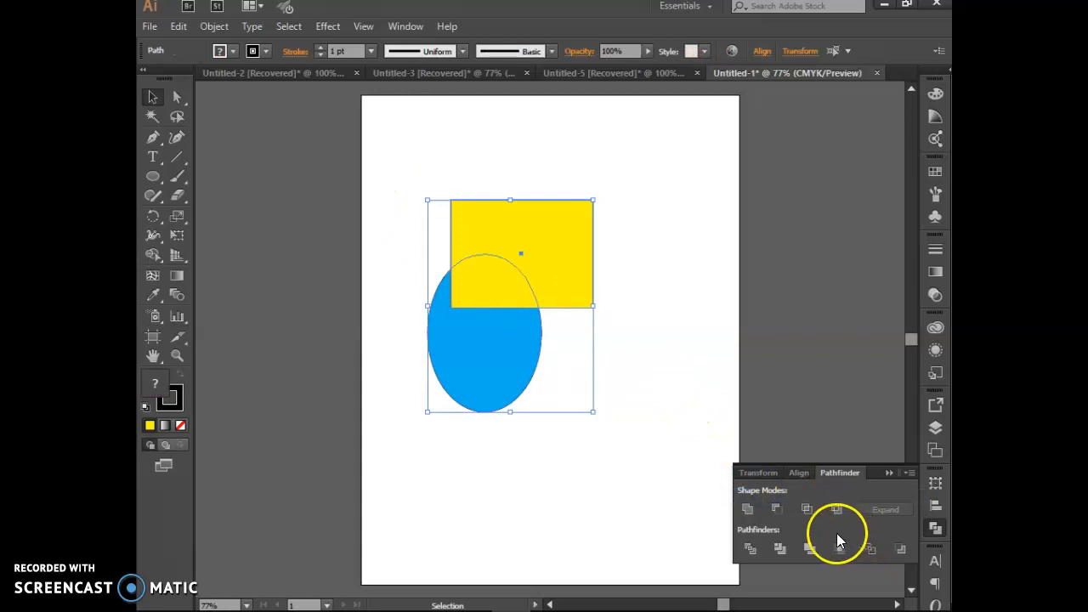
pyautogui.click(776, 509)
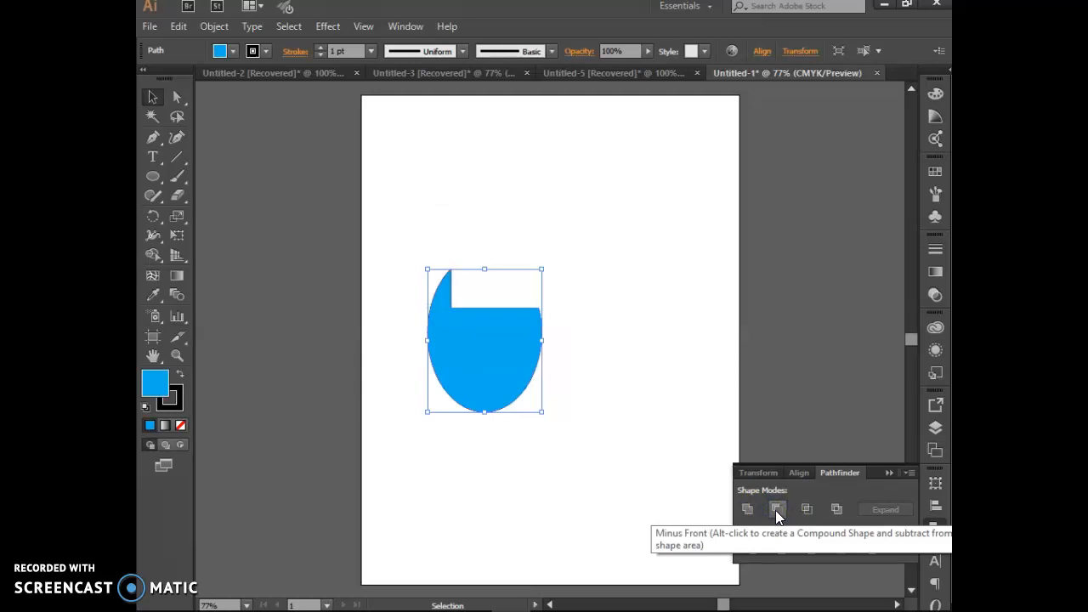
pyautogui.hotkey('ctrl', 'z')
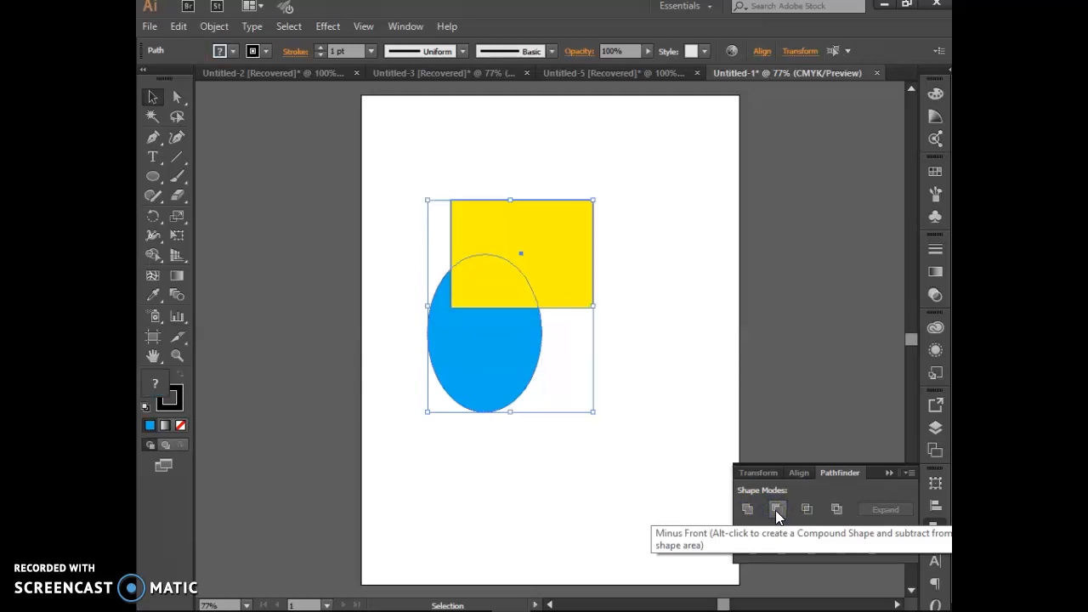
# Step: Try Intersect on the rectangle and ellipse, undo it, and apply Exclude instead
pyautogui.click(561, 511)
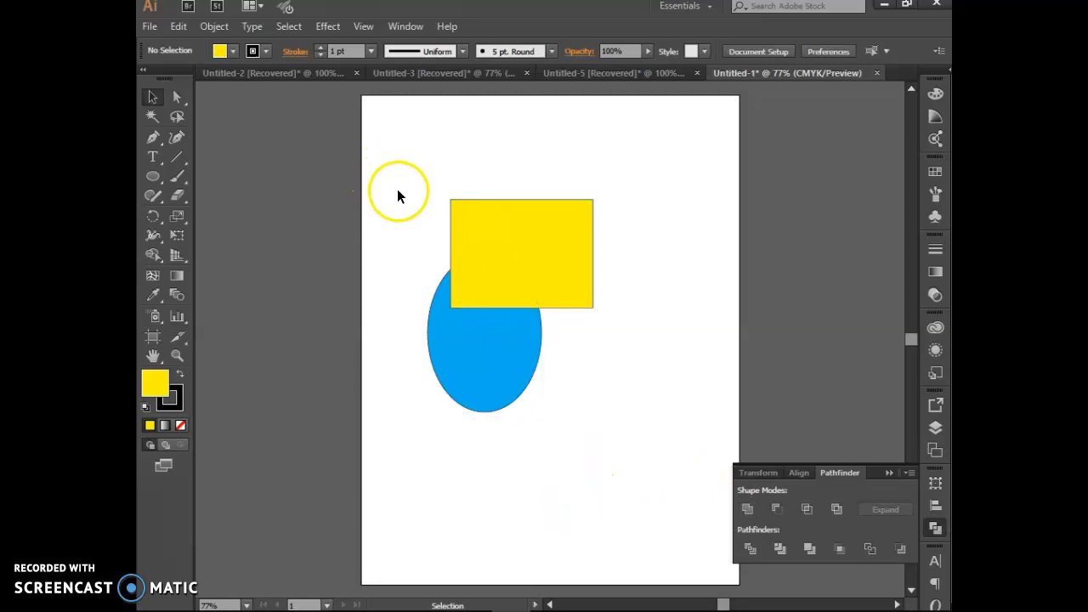
pyautogui.moveTo(431, 204); pyautogui.dragTo(577, 383)
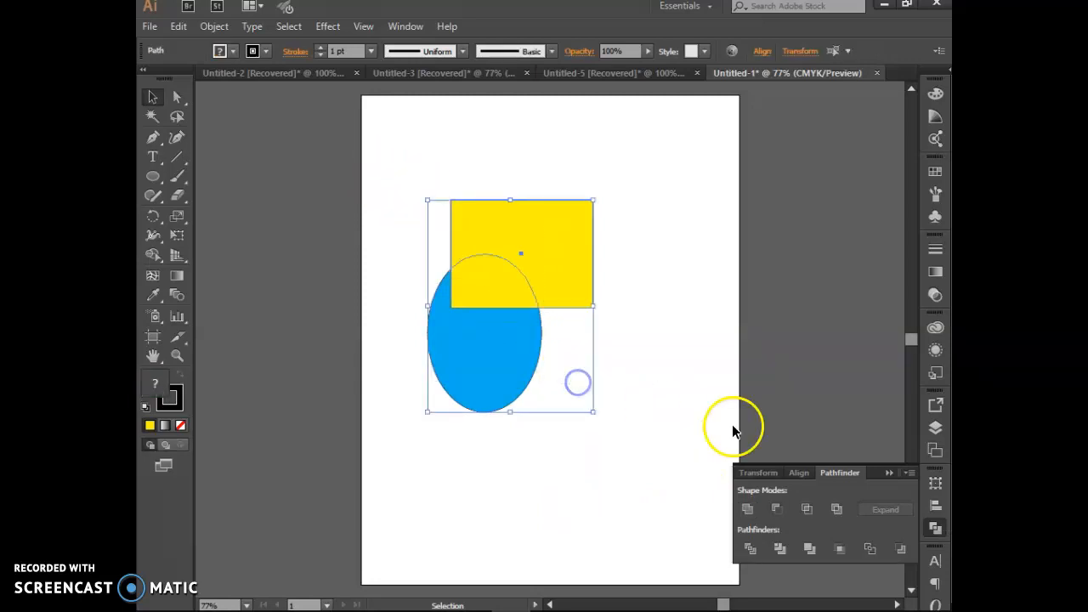
pyautogui.click(807, 509)
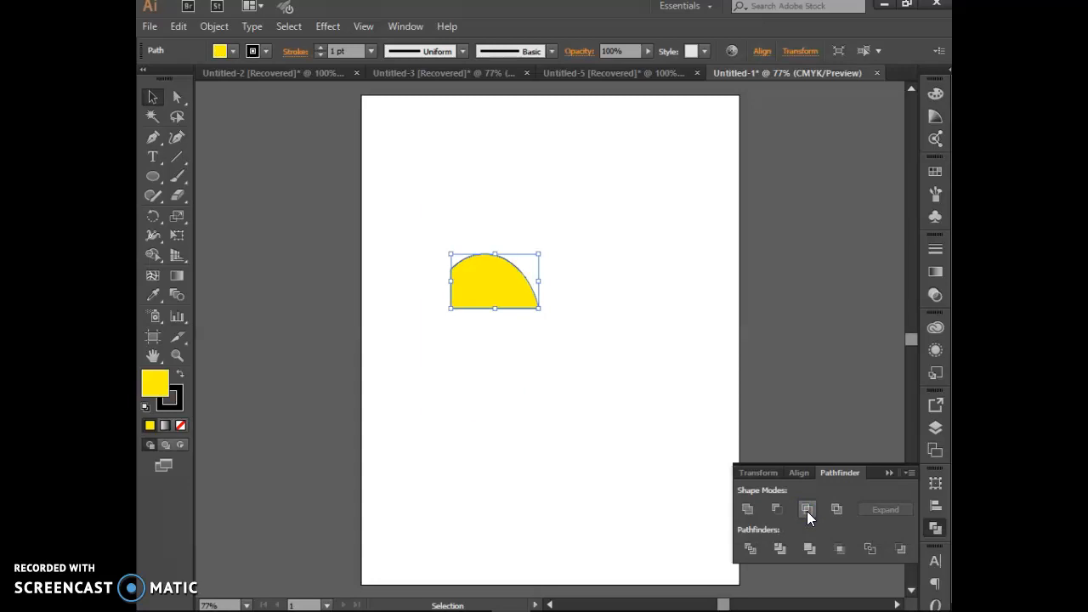
pyautogui.hotkey('ctrl', 'z')
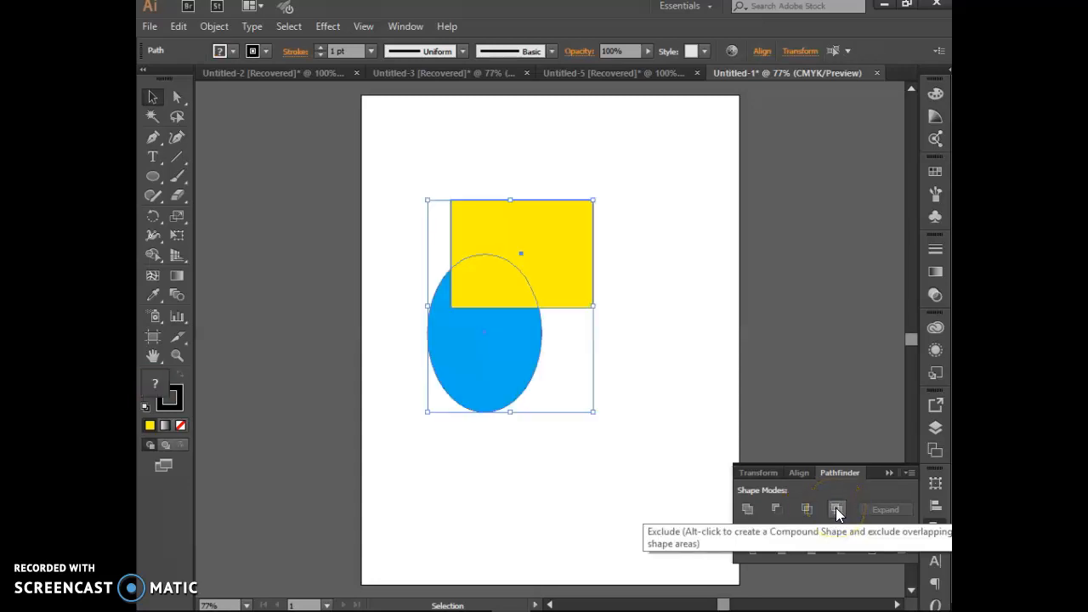
pyautogui.click(836, 507)
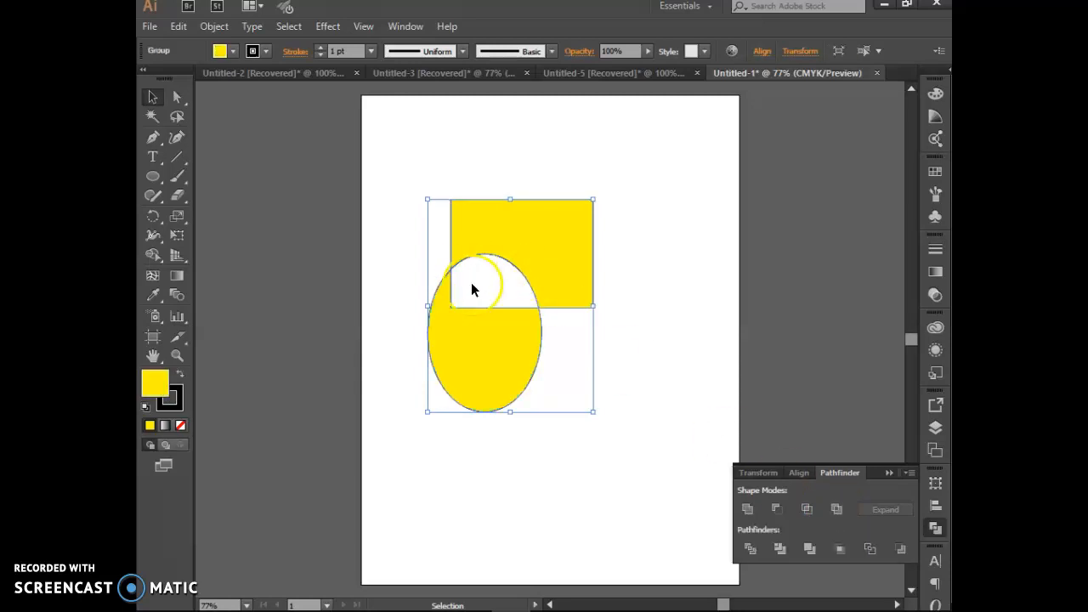
# Step: Draw a large hexagon over the upper part of the excluded shapes and fill it with dark blue
pyautogui.moveTo(154, 176); pyautogui.dragTo(207, 229)
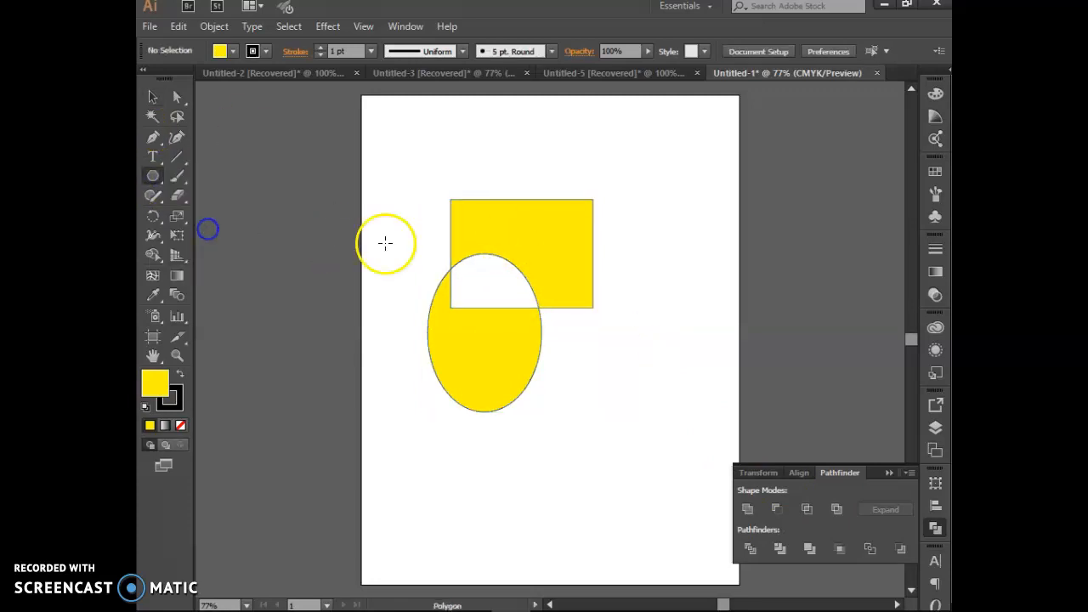
pyautogui.moveTo(422, 223); pyautogui.dragTo(529, 308)
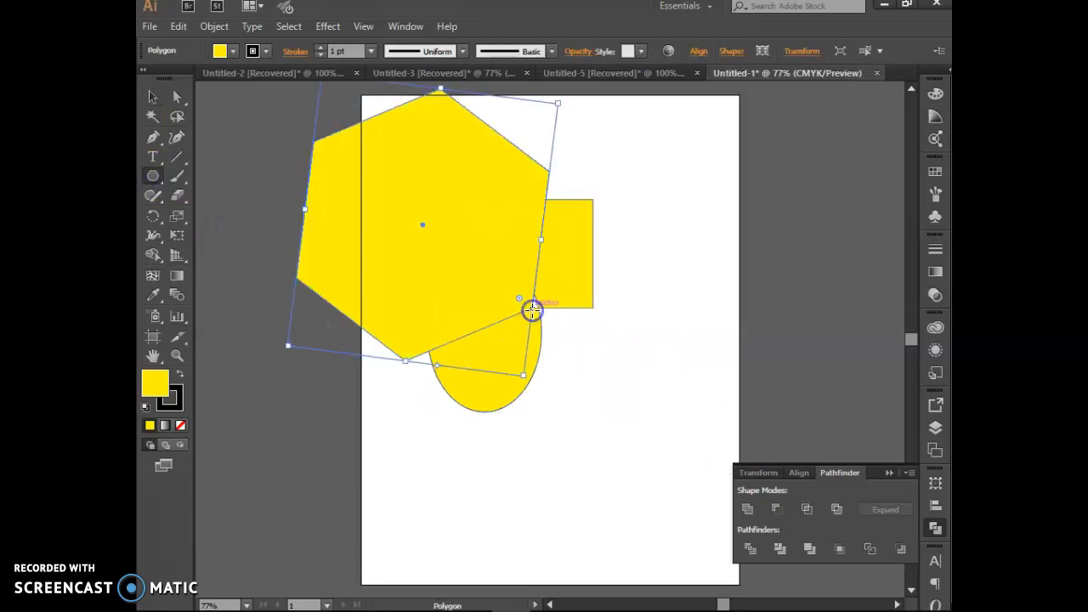
pyautogui.click(234, 51)
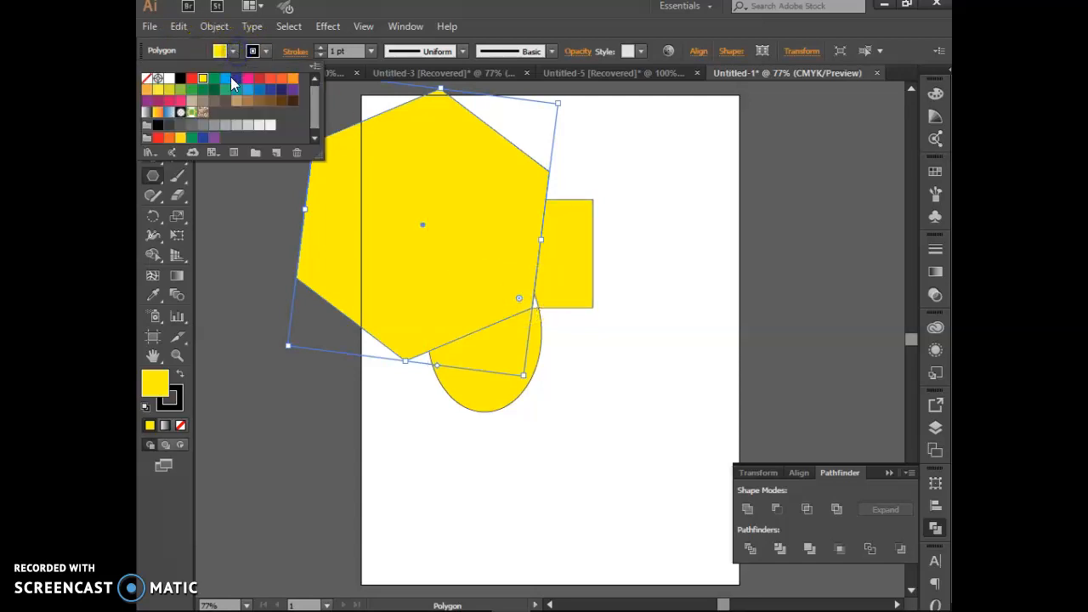
pyautogui.click(236, 78)
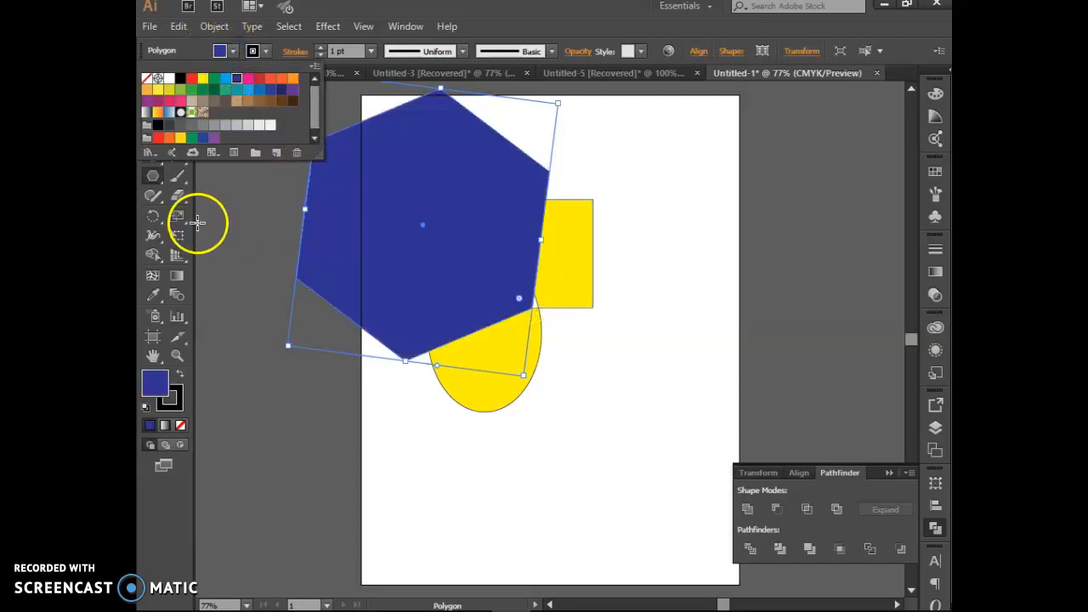
pyautogui.press('Escape')
pyautogui.press('v')
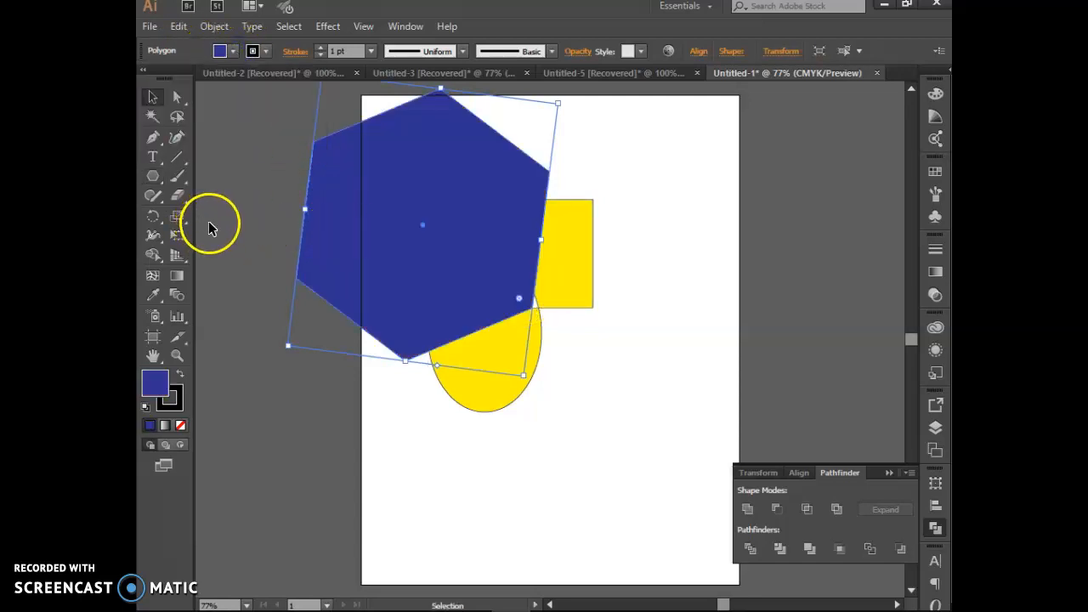
# Step: Send the dark blue hexagon to the back and move it down behind the cut-out overlap of the yellow shapes
pyautogui.rightClick(296, 299)
pyautogui.moveTo(360, 530)
pyautogui.click(508, 506)
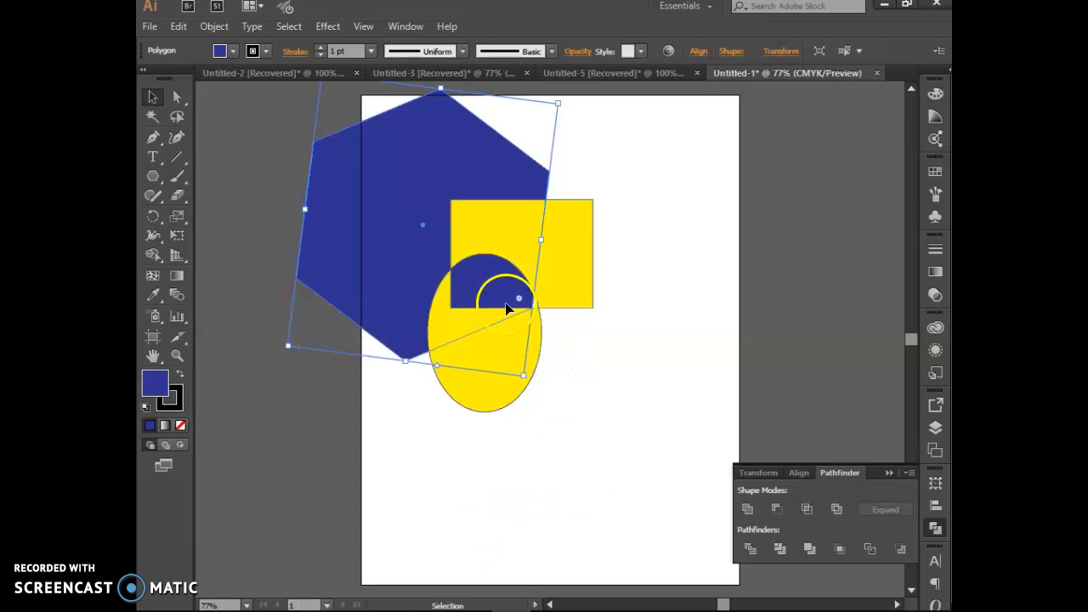
pyautogui.moveTo(403, 296); pyautogui.dragTo(538, 446)
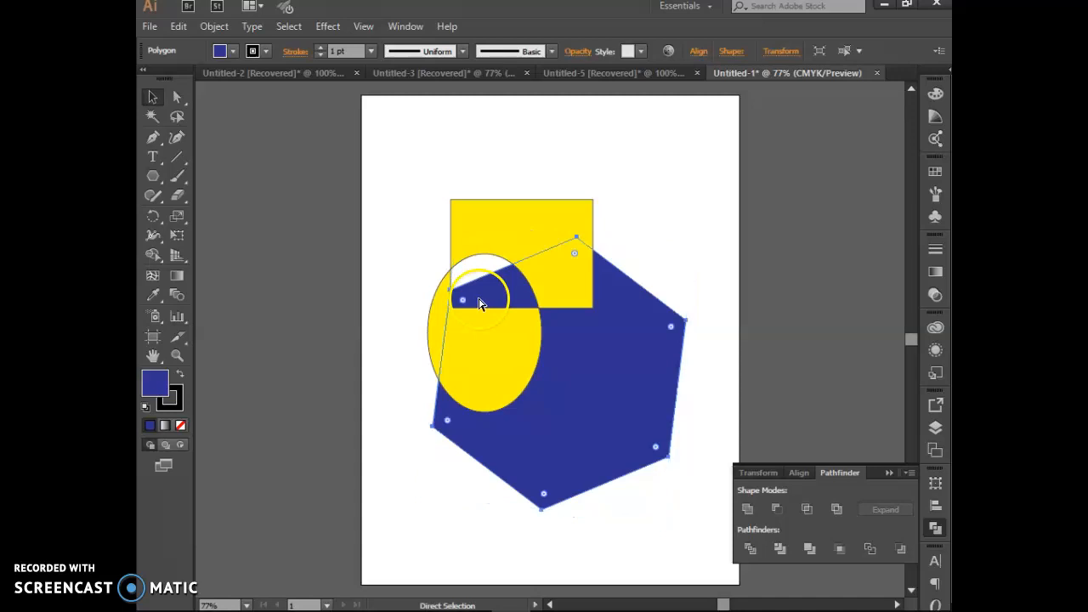
# Step: Undo the hexagon changes and the Exclude back to the separate yellow rectangle and blue ellipse
pyautogui.hotkey('ctrl', 'z')
pyautogui.hotkey('ctrl', 'z')
pyautogui.hotkey('ctrl', 'z')
pyautogui.hotkey('ctrl', 'z')
pyautogui.hotkey('ctrl', 'z')
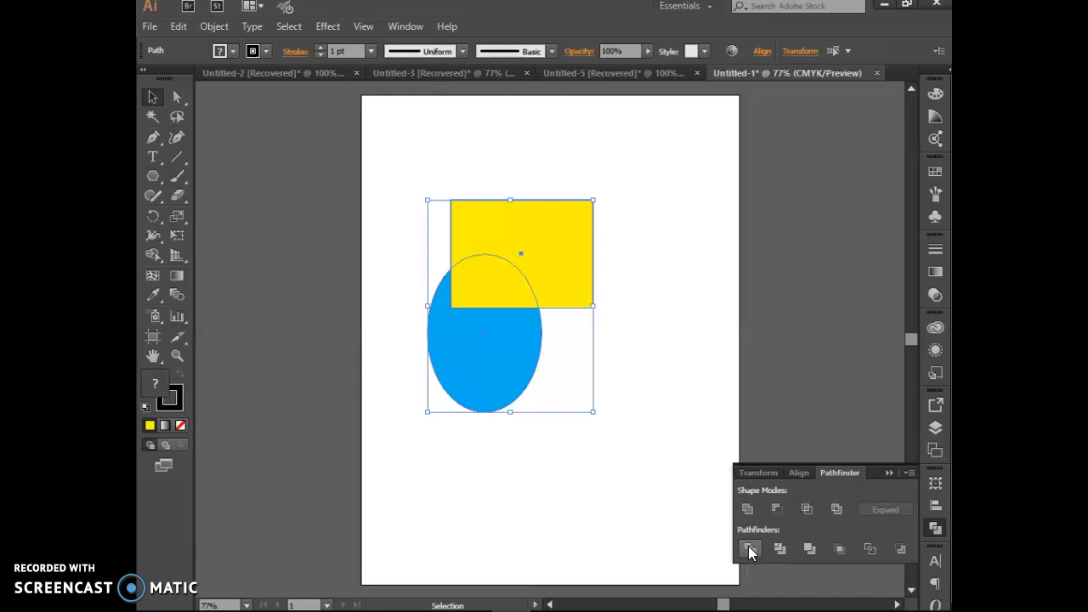
# Step: Divide the two shapes, undo back to the ellipse in front of the rectangle, and apply Divide again
pyautogui.click(749, 550)
pyautogui.hotkey('ctrl', 'z')
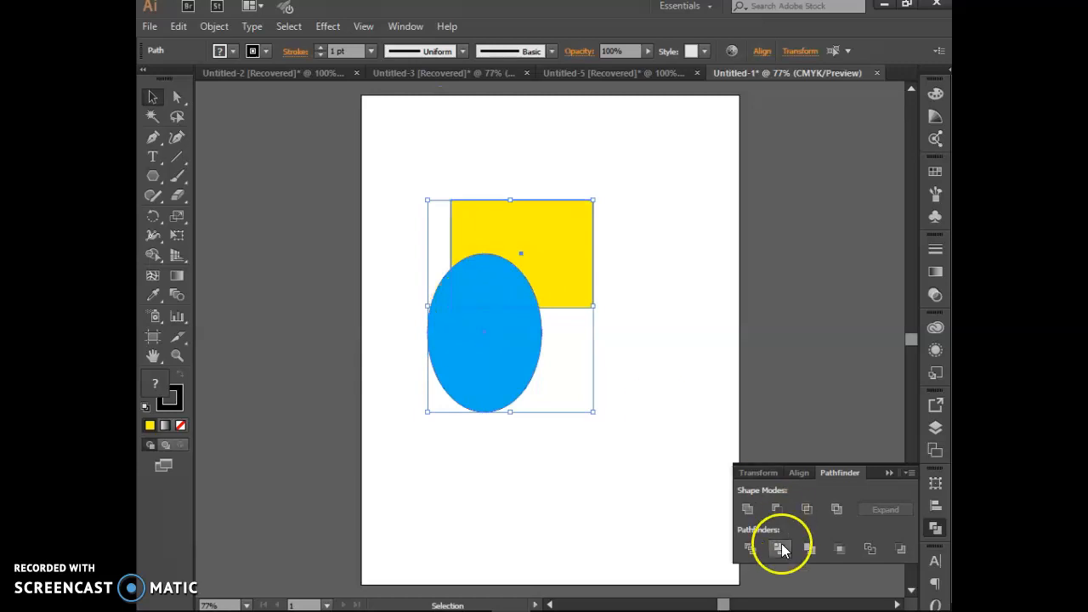
pyautogui.click(752, 548)
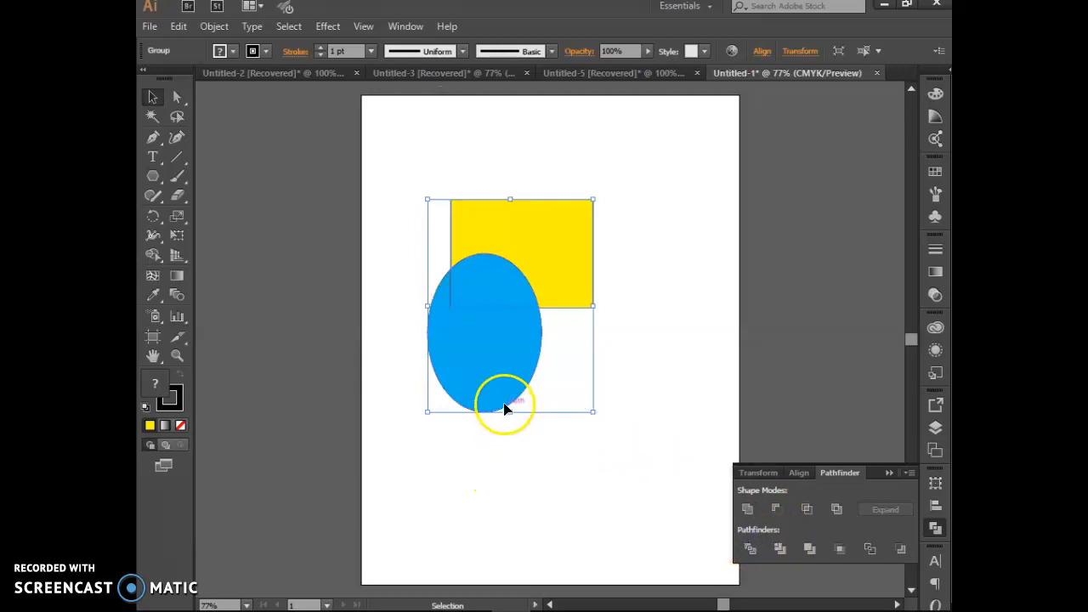
# Step: Ungroup the divided pieces and deselect them
pyautogui.rightClick(539, 304)
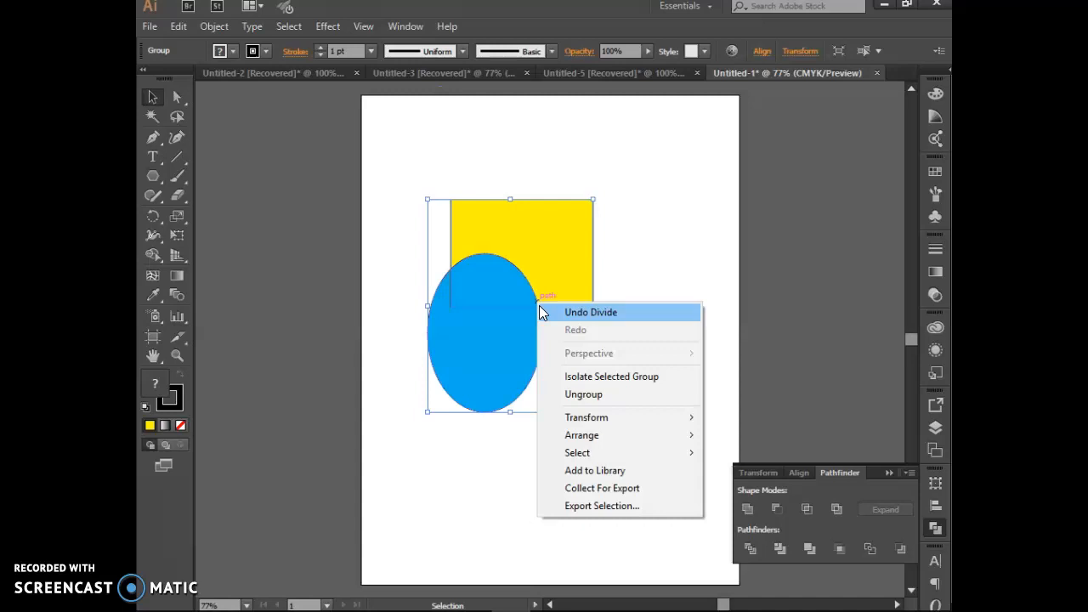
pyautogui.click(559, 396)
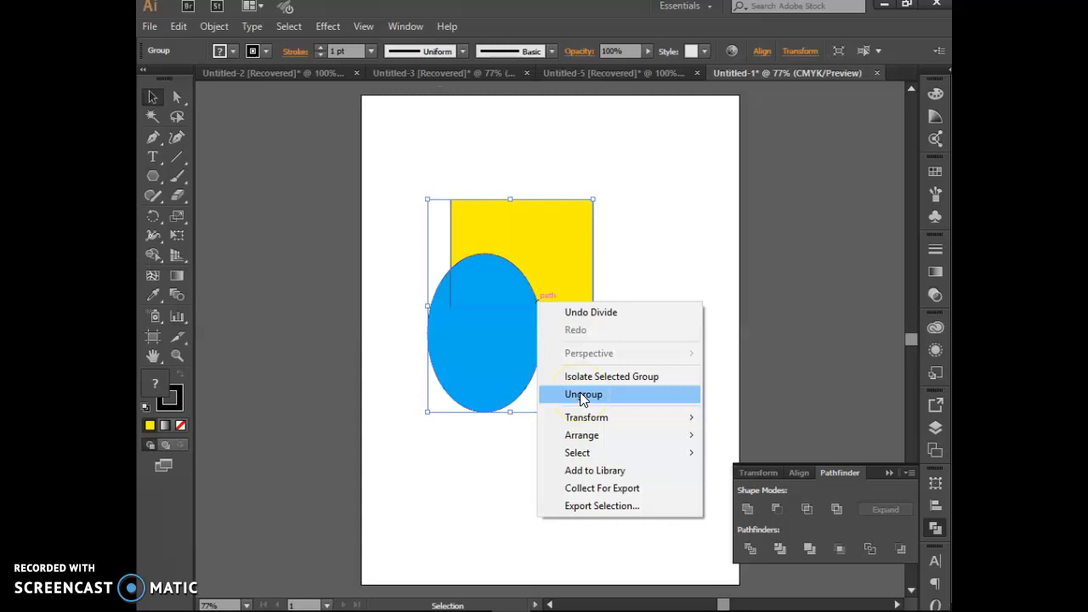
pyautogui.click(579, 394)
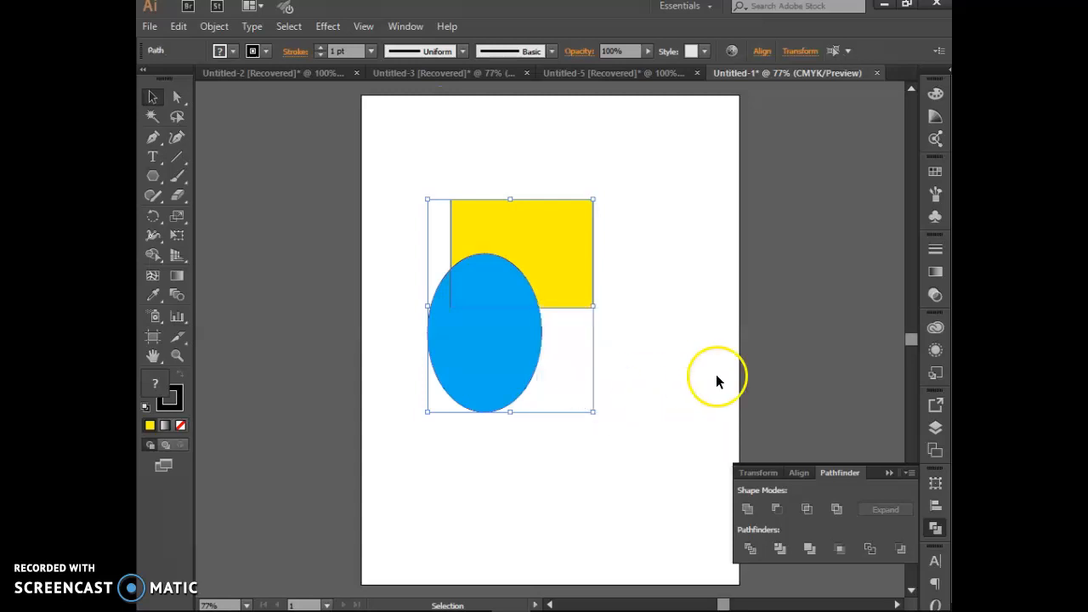
pyautogui.click(685, 375)
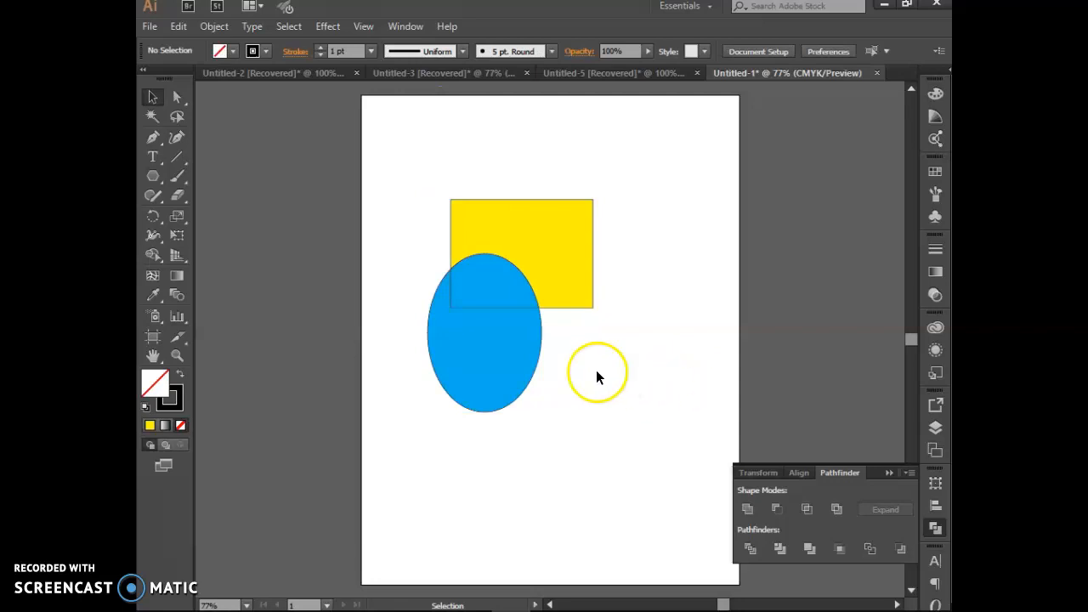
# Step: Delete the yellow piece and move the blue overlap piece up and away from the rest of the ellipse
pyautogui.click(562, 305)
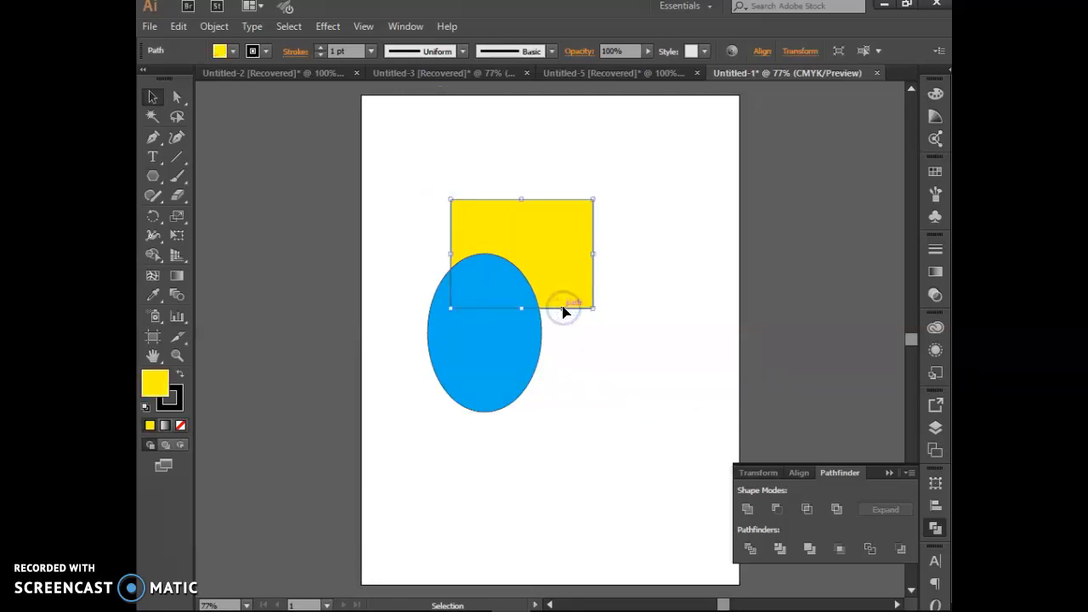
pyautogui.press('Delete')
pyautogui.click(497, 317)
pyautogui.click(494, 308)
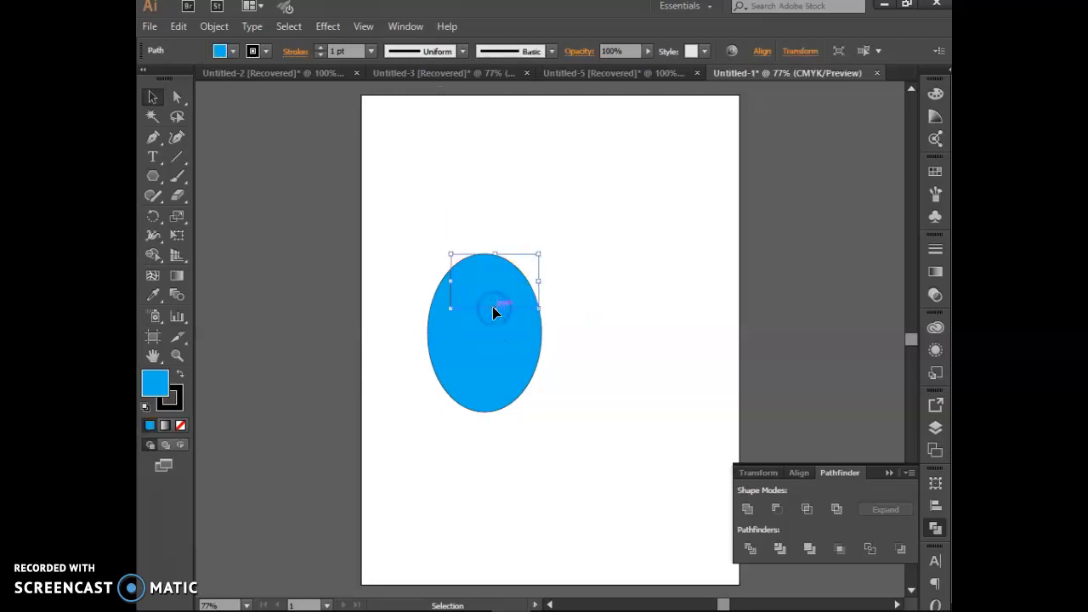
pyautogui.moveTo(463, 309); pyautogui.dragTo(522, 255)
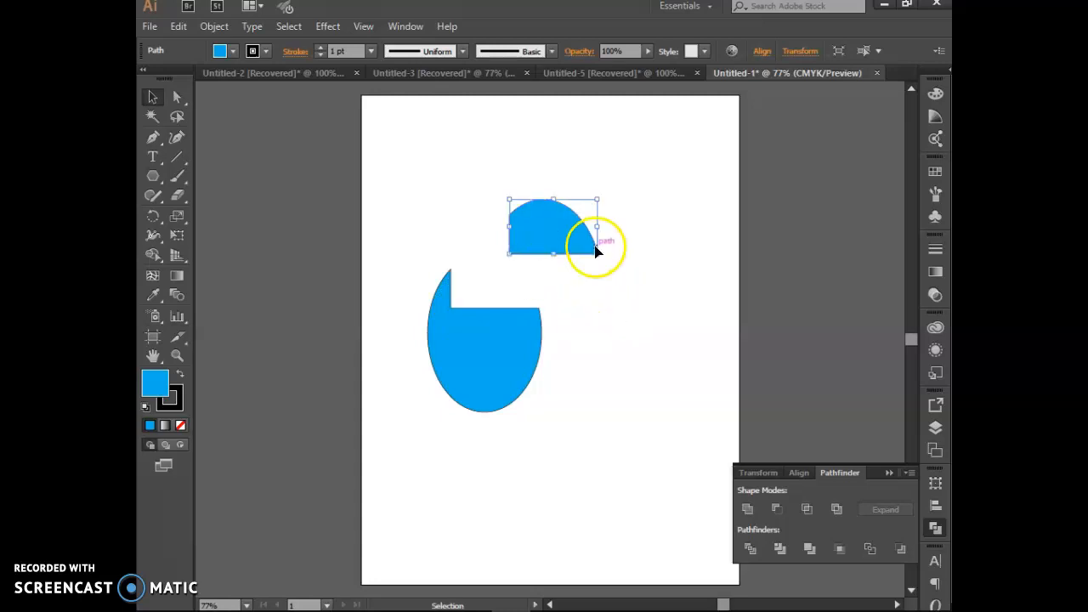
# Step: Select the two remaining blue pieces and delete them
pyautogui.click(596, 359)
pyautogui.moveTo(420, 176); pyautogui.dragTo(614, 437)
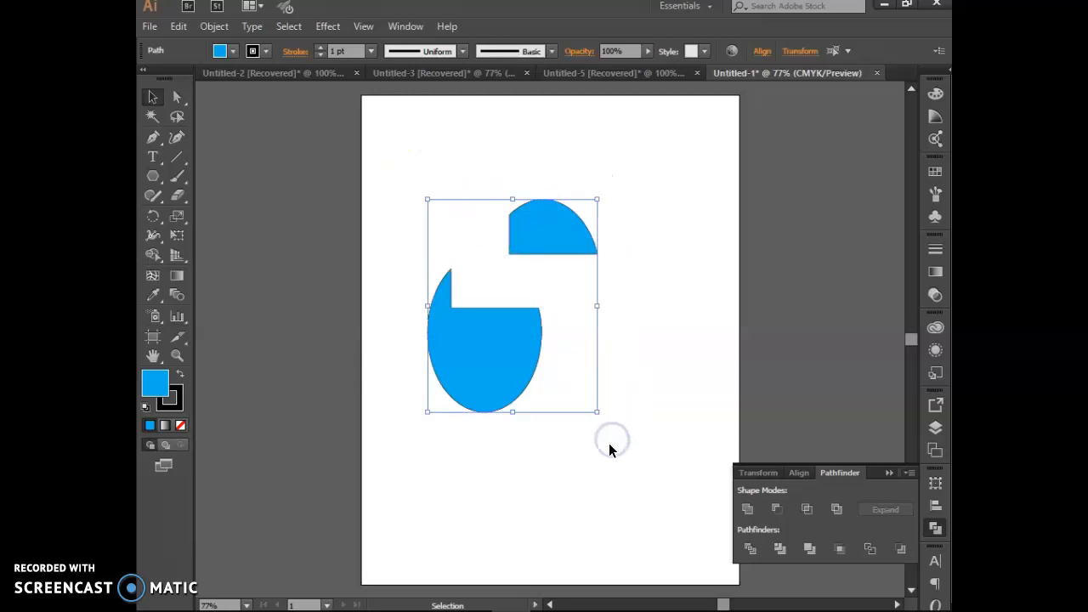
pyautogui.press('Delete')
# Step: Draw a blue circle about 5 in across near the middle of the artboard with the Ellipse tool
pyautogui.moveTo(155, 176); pyautogui.dragTo(205, 209)
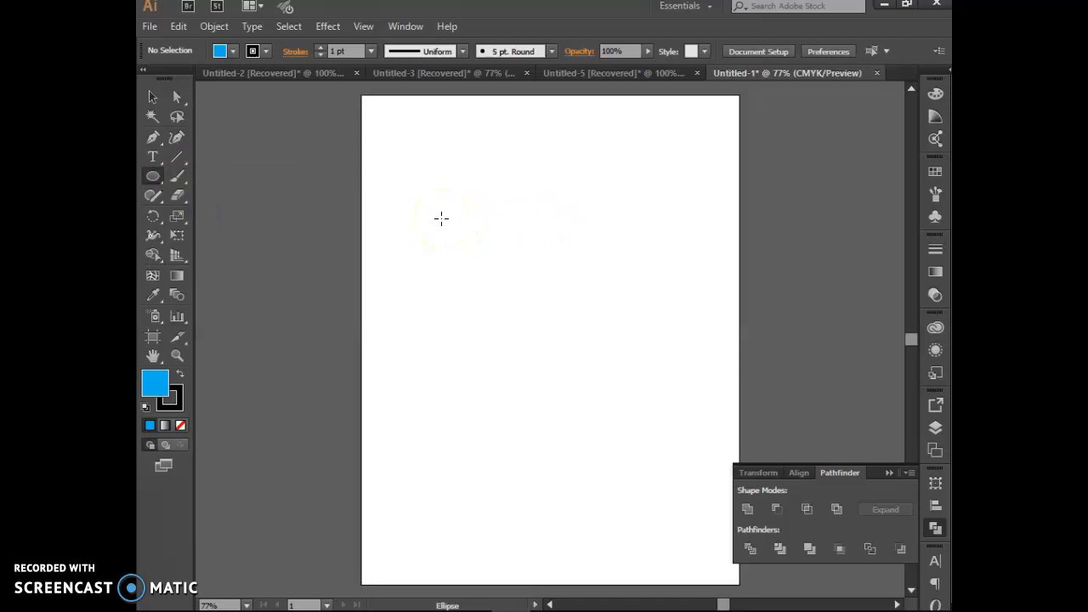
pyautogui.moveTo(444, 219); pyautogui.dragTo(590, 448)
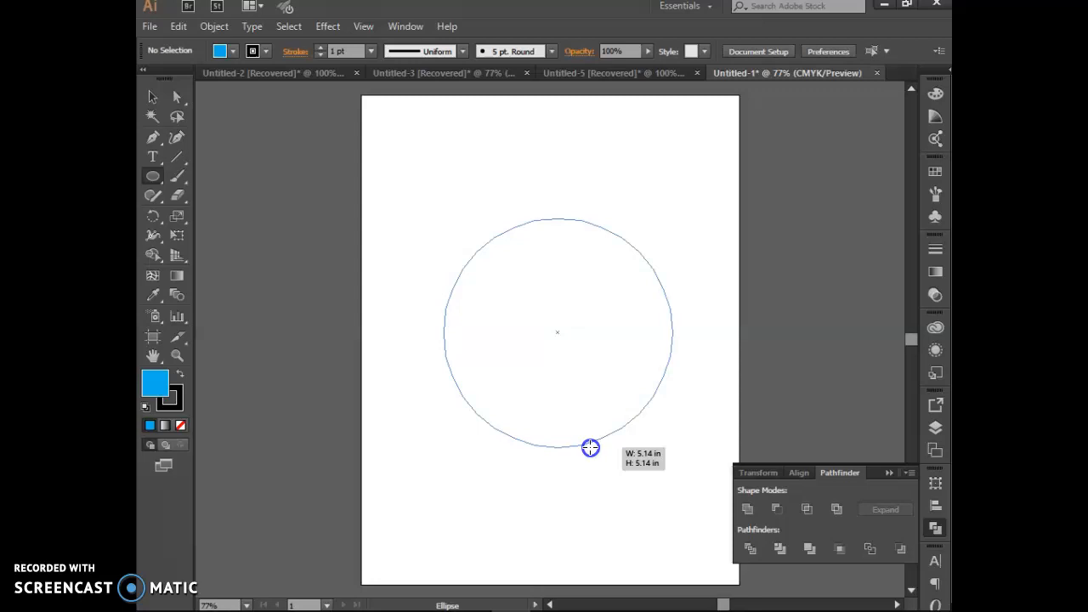
pyautogui.moveTo(590, 448)
pyautogui.mouseDown()
pyautogui.moveTo(587, 439)
pyautogui.moveTo(666, 427)
pyautogui.moveTo(668, 507)
pyautogui.moveTo(656, 437)
pyautogui.mouseUp()
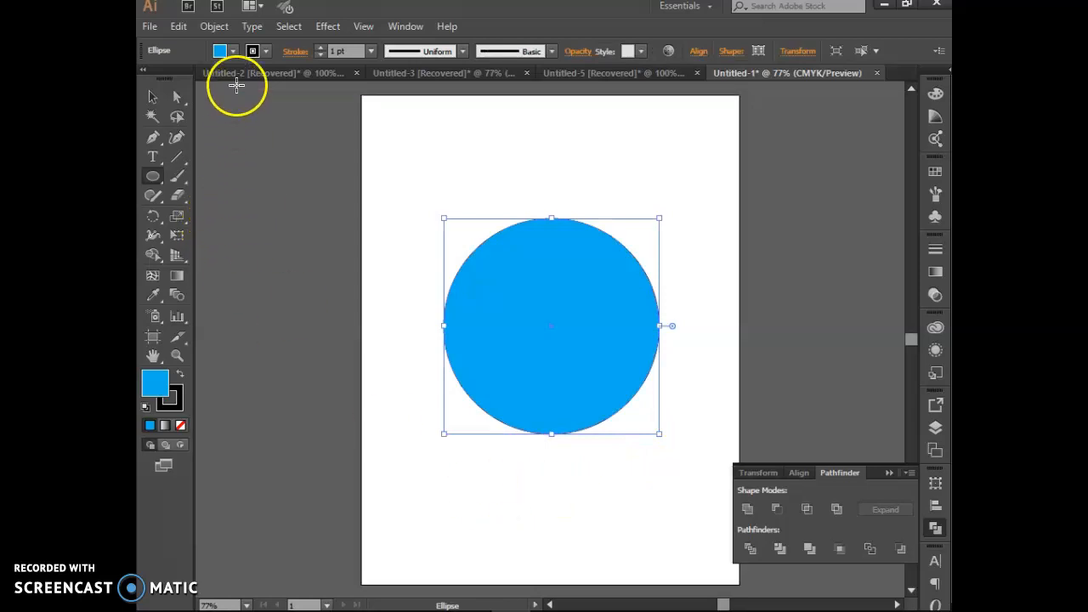
# Step: Activate the Rounded Rectangle tool and examine the half-round shape in the Untitled-5 document before returning to Untitled-1
pyautogui.moveTo(152, 176); pyautogui.dragTo(196, 199)
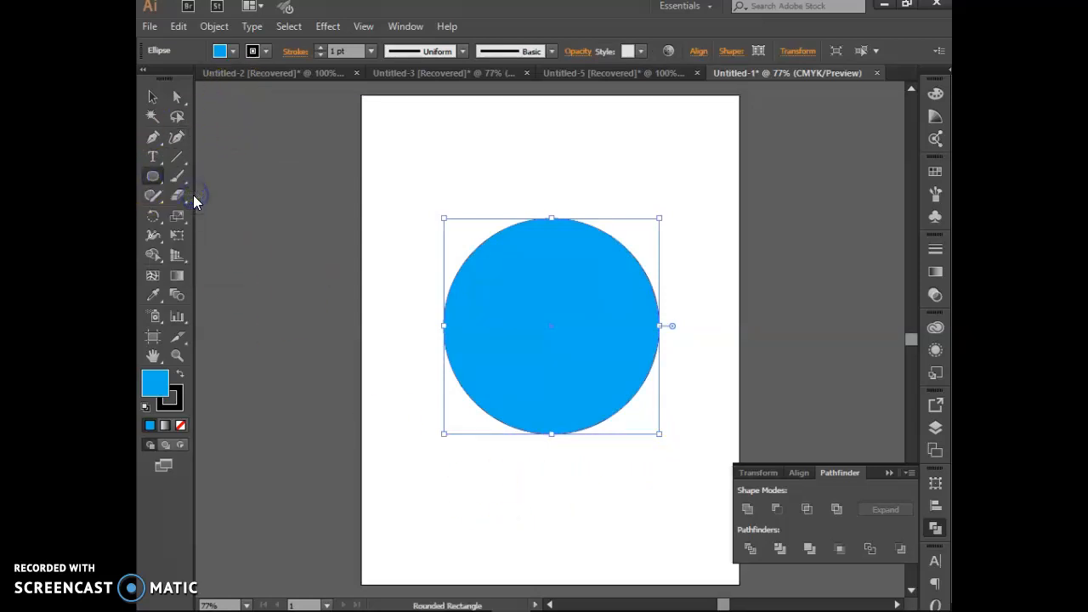
pyautogui.click(568, 75)
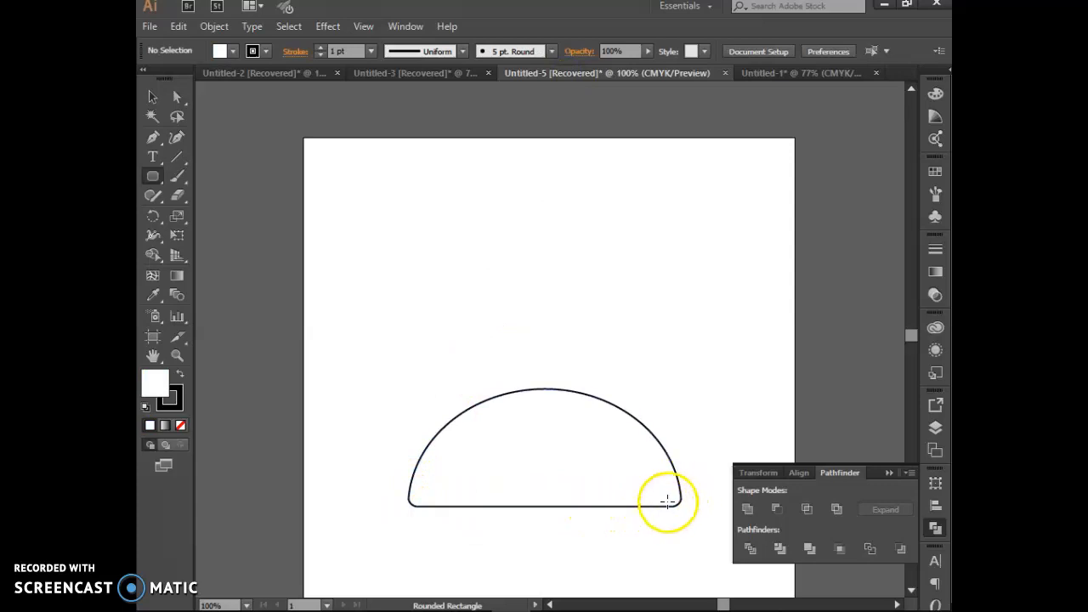
pyautogui.click(803, 70)
pyautogui.hotkey('ctrl', 'a')
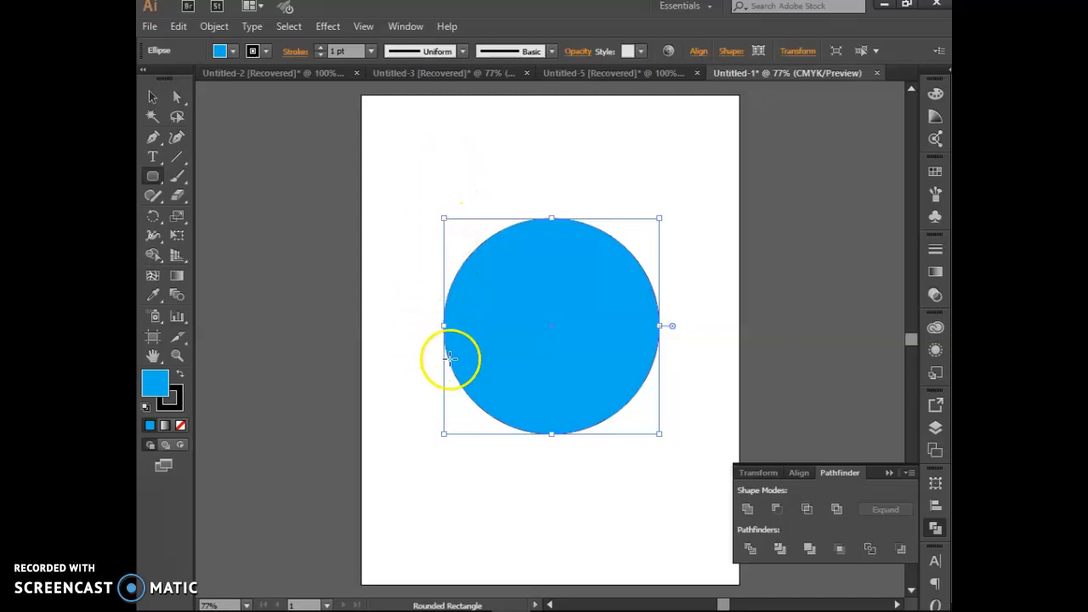
# Step: Draw a rounded rectangle about 4.84 in wide and 3.3 in high with 0.17 in corners, covering the circle's upper half down to its centre
pyautogui.click(445, 178)
pyautogui.moveTo(444, 178); pyautogui.dragTo(501, 327)
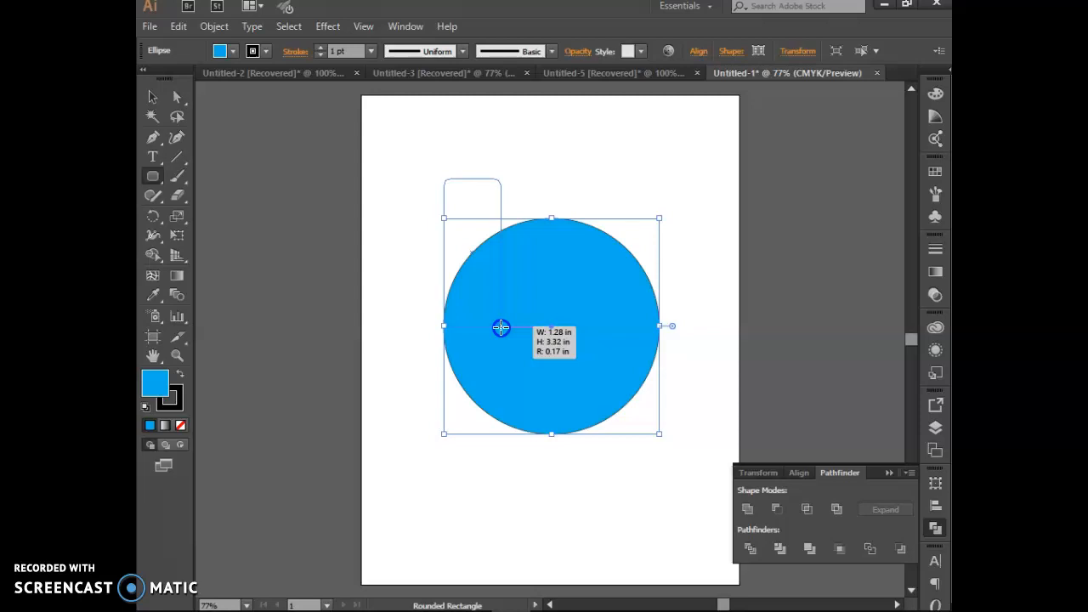
pyautogui.moveTo(500, 327); pyautogui.dragTo(661, 328)
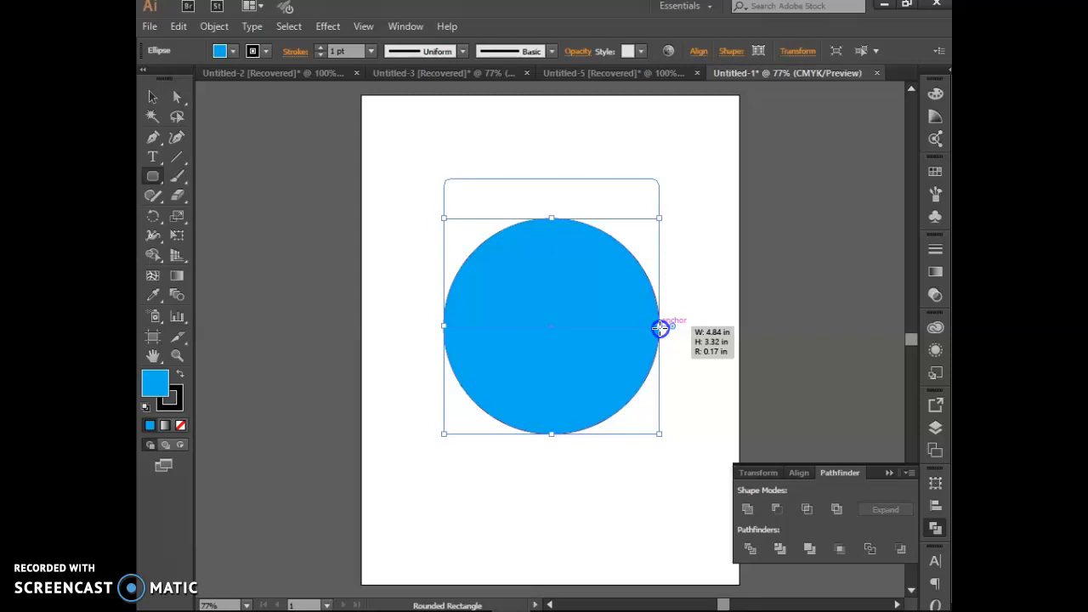
pyautogui.moveTo(661, 328)
pyautogui.mouseDown()
pyautogui.moveTo(651, 321)
pyautogui.moveTo(660, 325)
pyautogui.mouseUp()
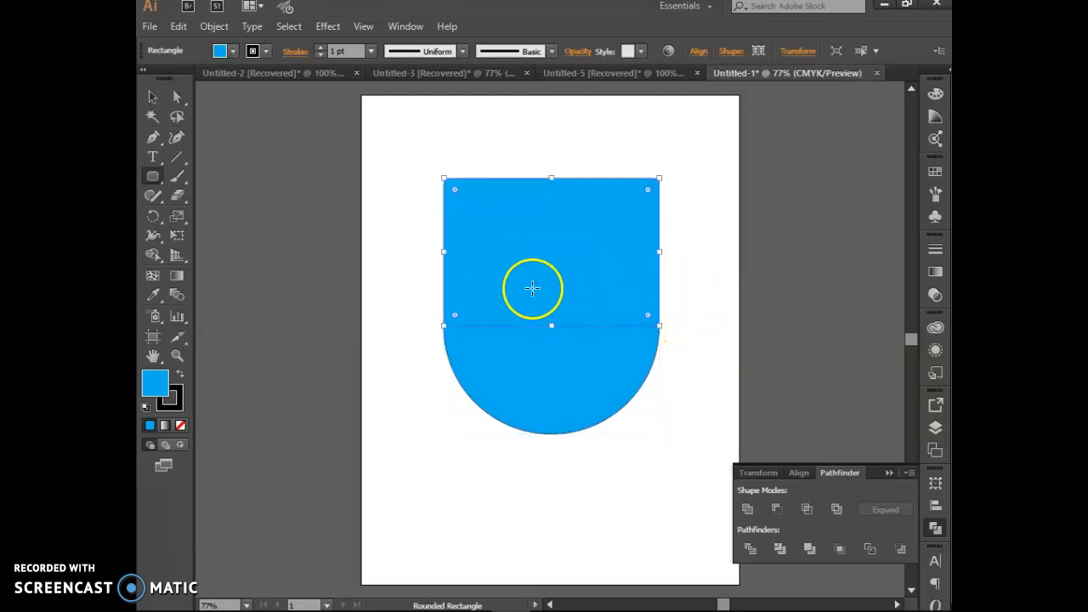
# Step: Select the circle and rounded rectangle, split them with Pathfinder Divide, and ungroup the resulting pieces
pyautogui.click(157, 95)
pyautogui.click(418, 169)
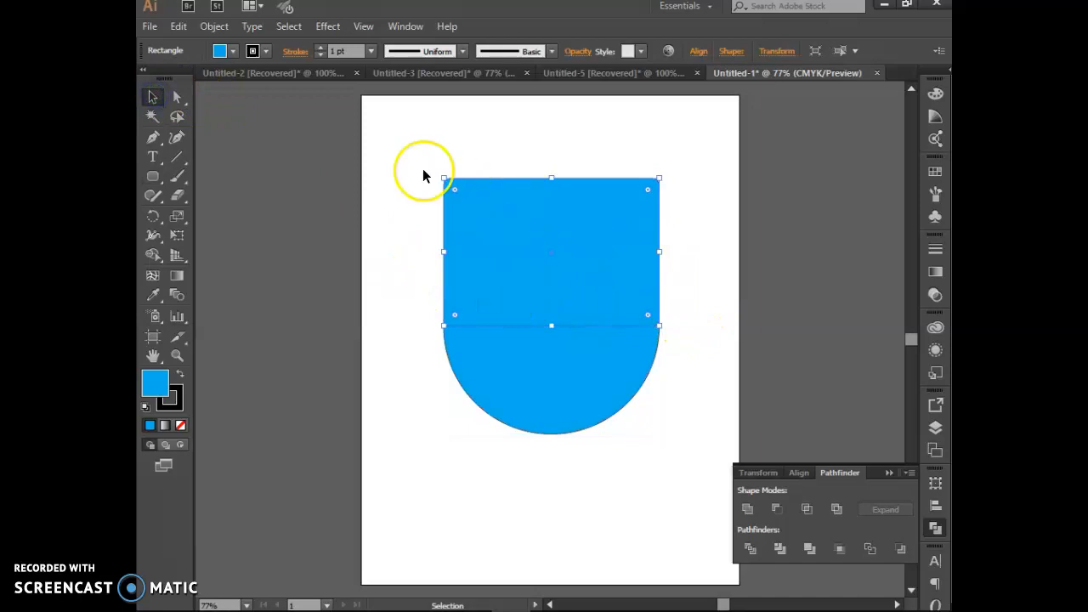
pyautogui.moveTo(417, 161); pyautogui.dragTo(687, 439)
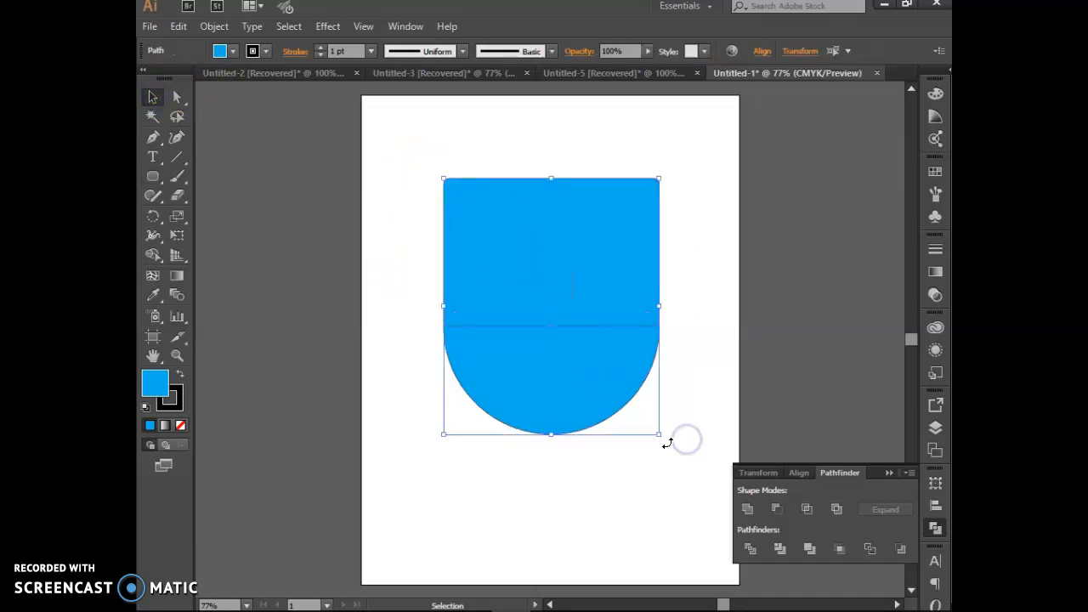
pyautogui.click(749, 549)
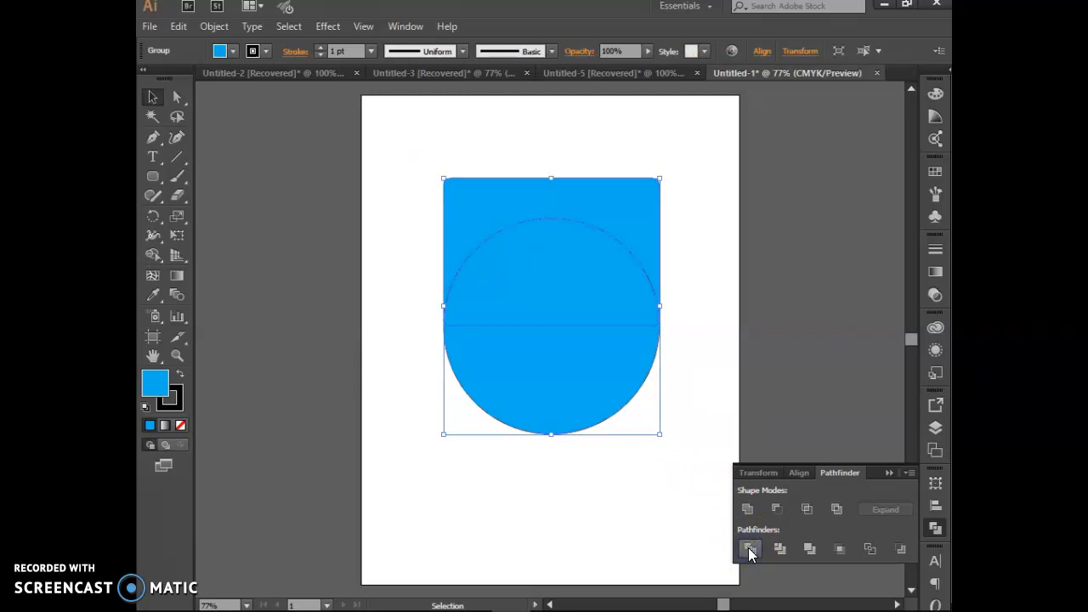
pyautogui.rightClick(650, 284)
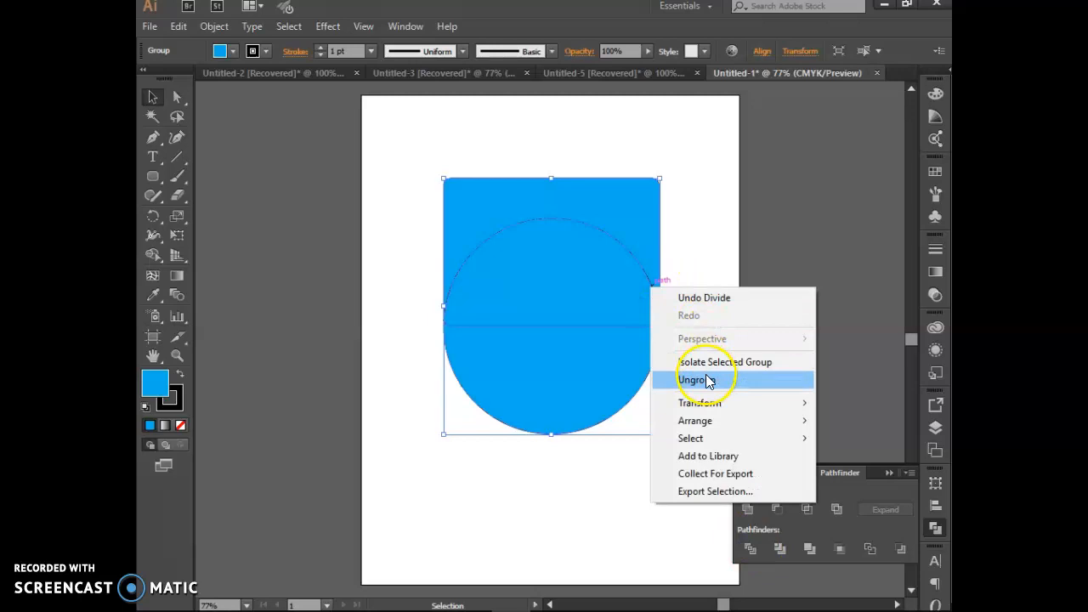
pyautogui.click(706, 379)
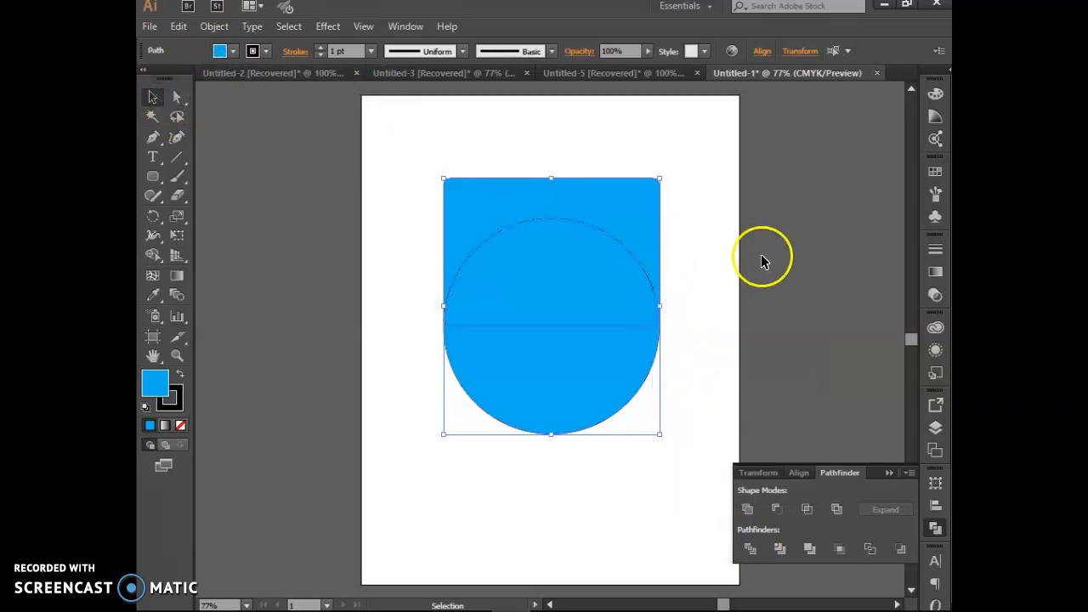
pyautogui.click(702, 273)
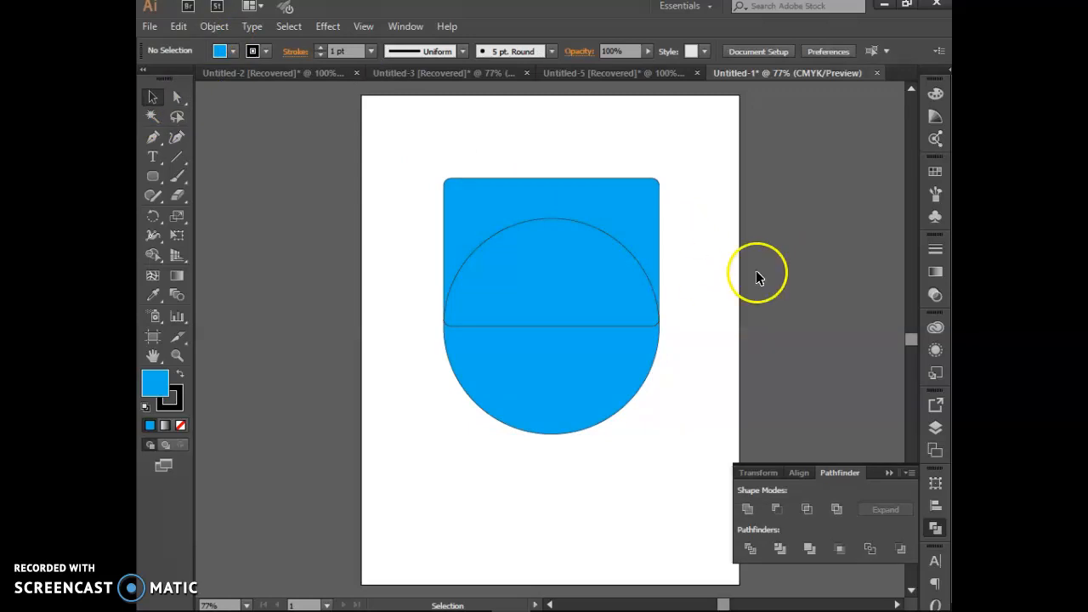
# Step: Delete the rounded rectangle's piece outside the circle and the circle's lower half, keeping only the half-round piece
pyautogui.click(631, 180)
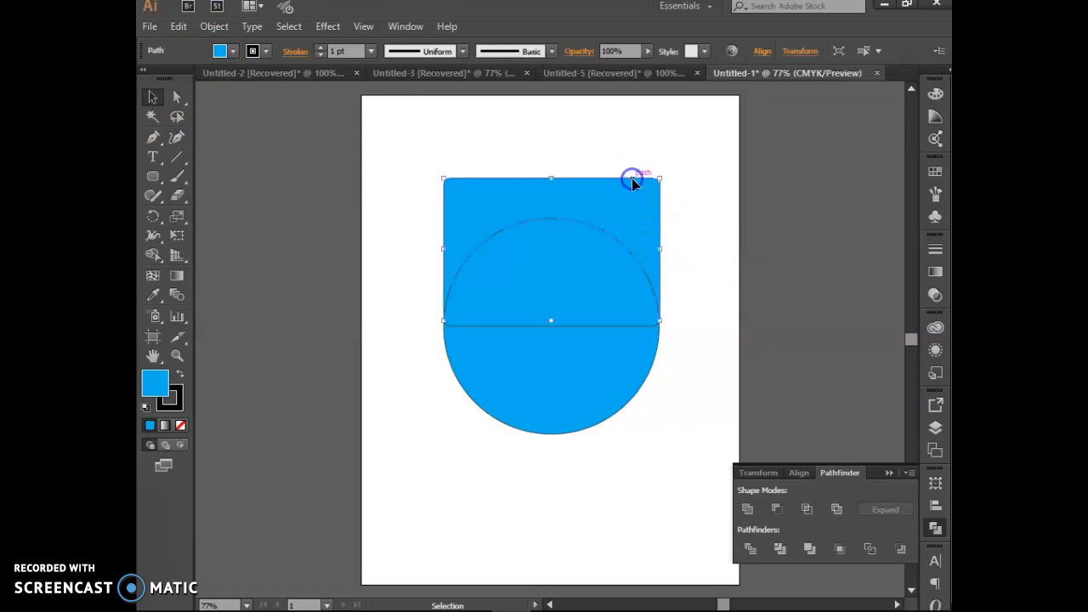
pyautogui.press('Delete')
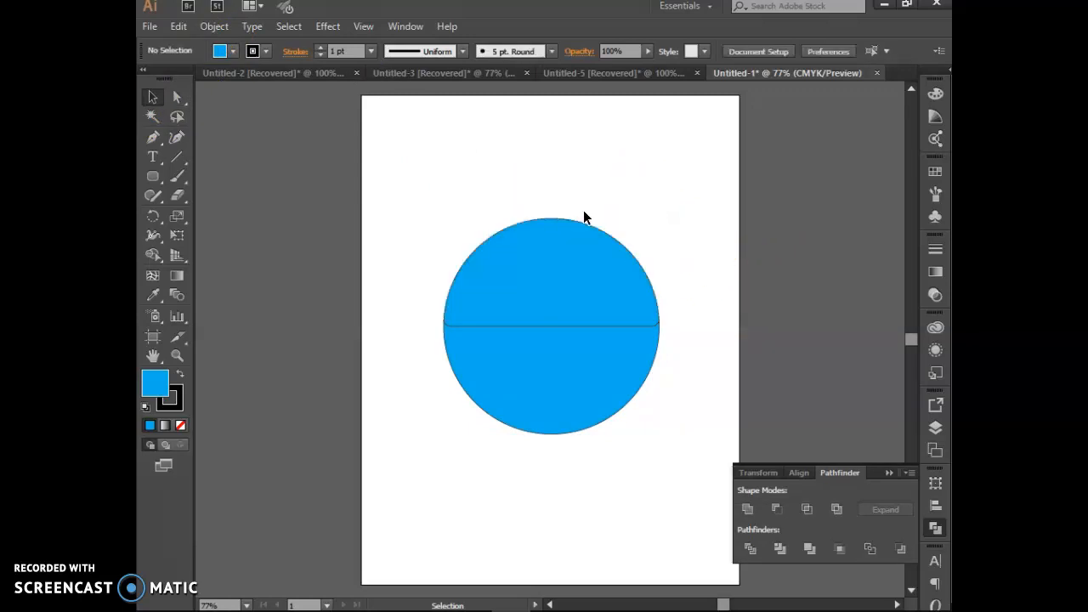
pyautogui.click(618, 408)
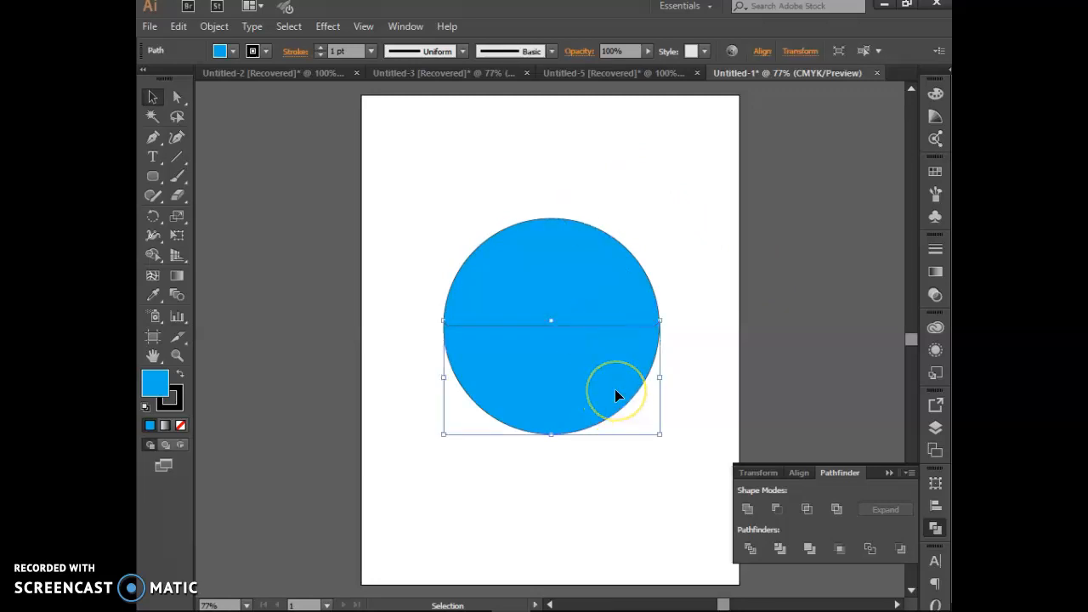
pyautogui.press('Delete')
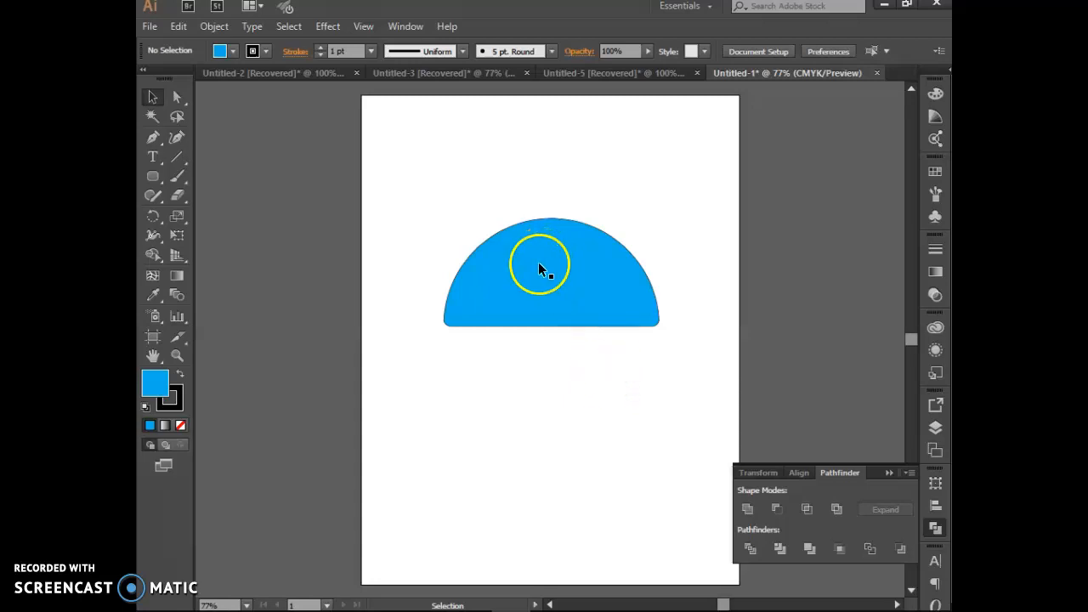
# Step: Fill the half-round shape with the light brown swatch C=25 M=40 Y=65 K=0
pyautogui.click(234, 51)
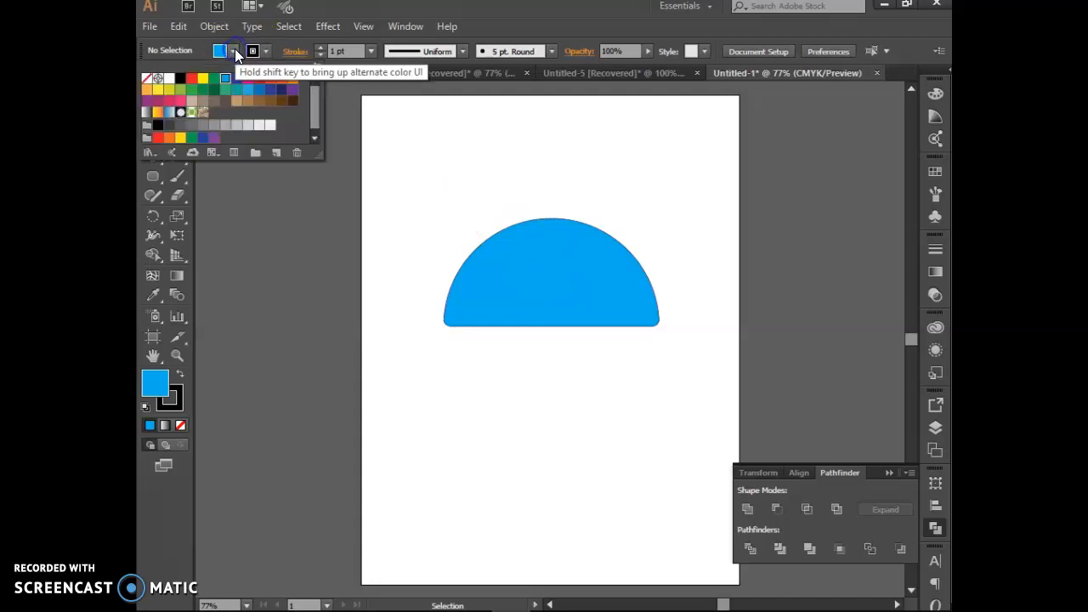
pyautogui.click(237, 101)
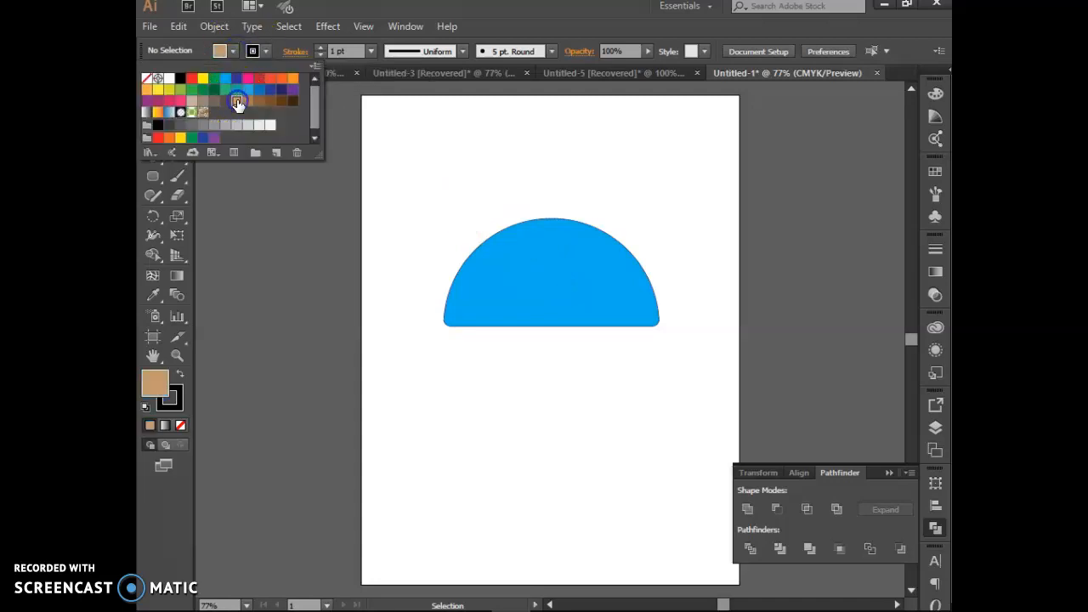
pyautogui.click(466, 257)
pyautogui.click(468, 255)
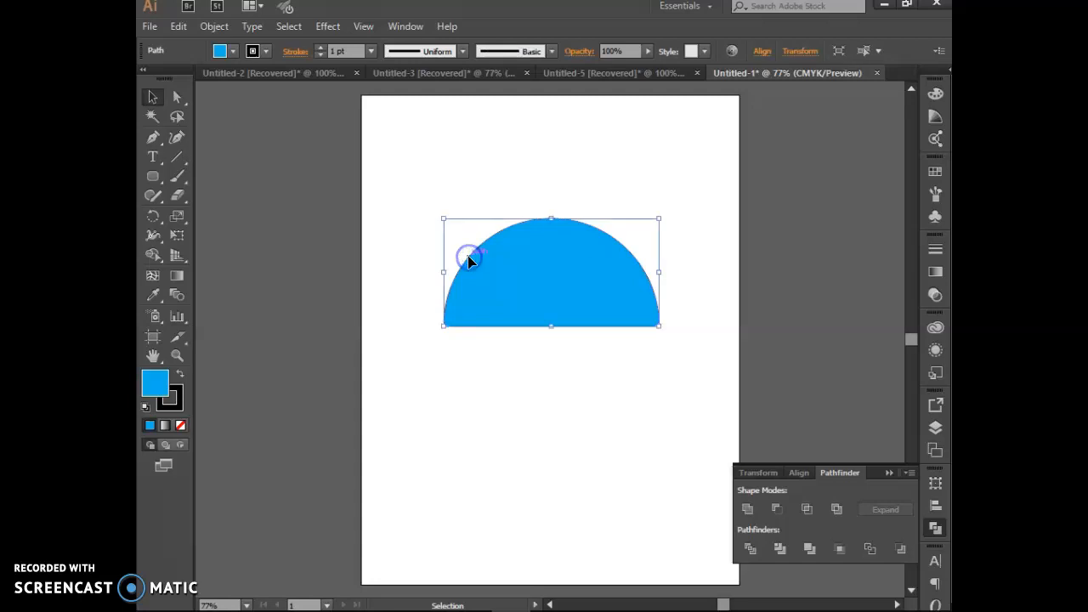
pyautogui.click(232, 52)
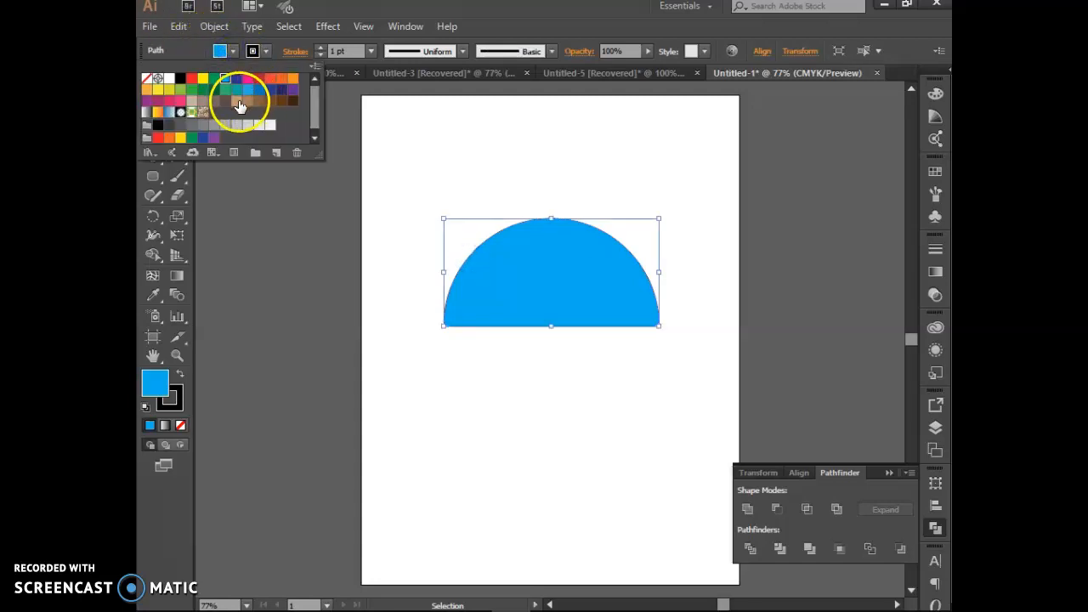
pyautogui.click(237, 101)
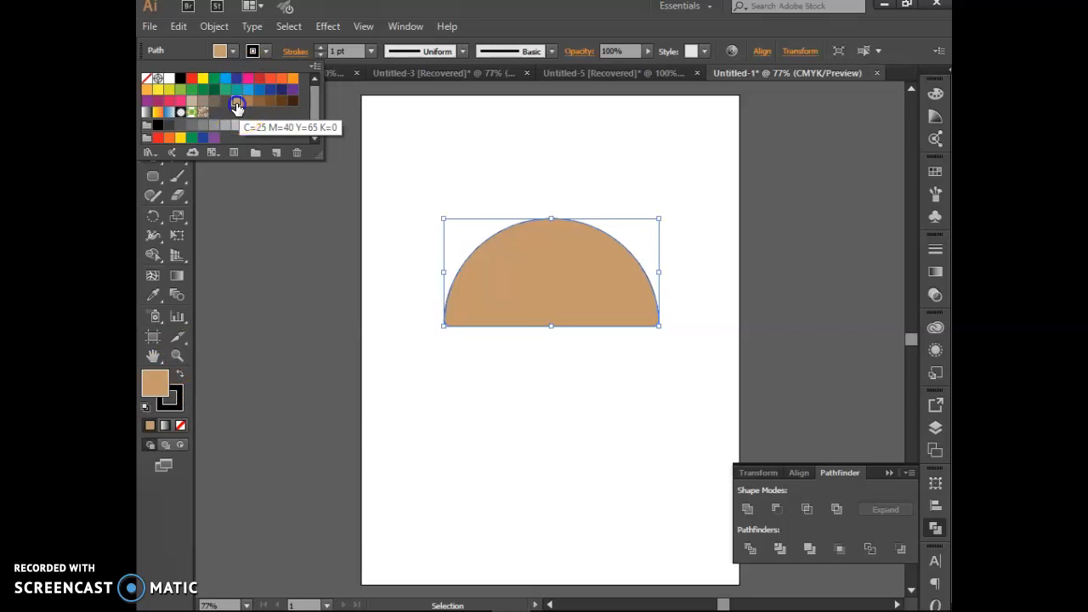
# Step: Change the half-round shape's fill to the brighter orange-tan colour #dd9957 in the Color Picker
pyautogui.click(153, 386)
pyautogui.doubleClick(153, 388)
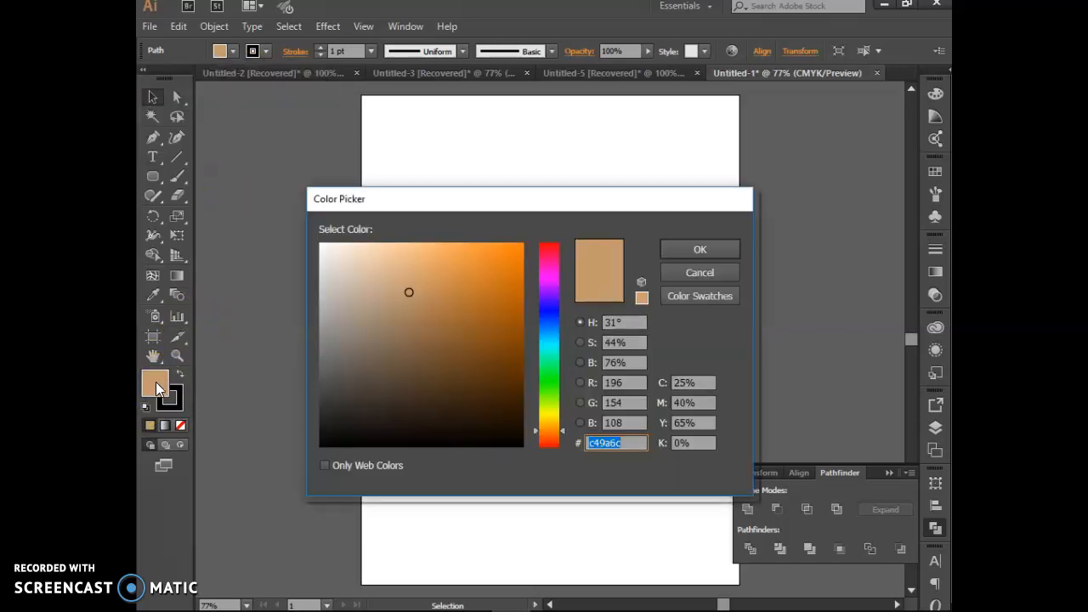
pyautogui.click(443, 269)
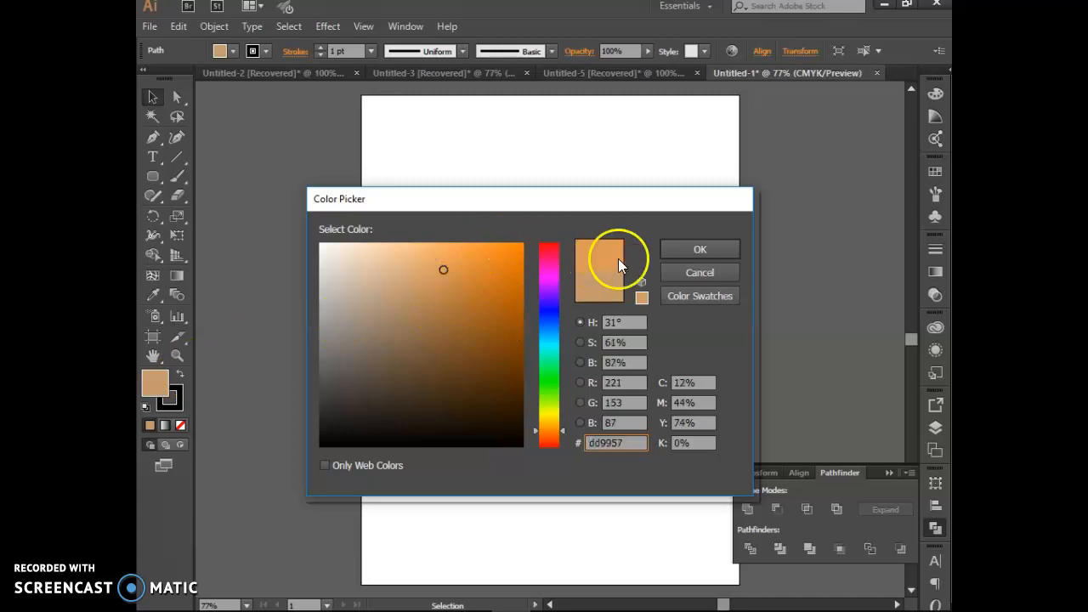
pyautogui.click(702, 255)
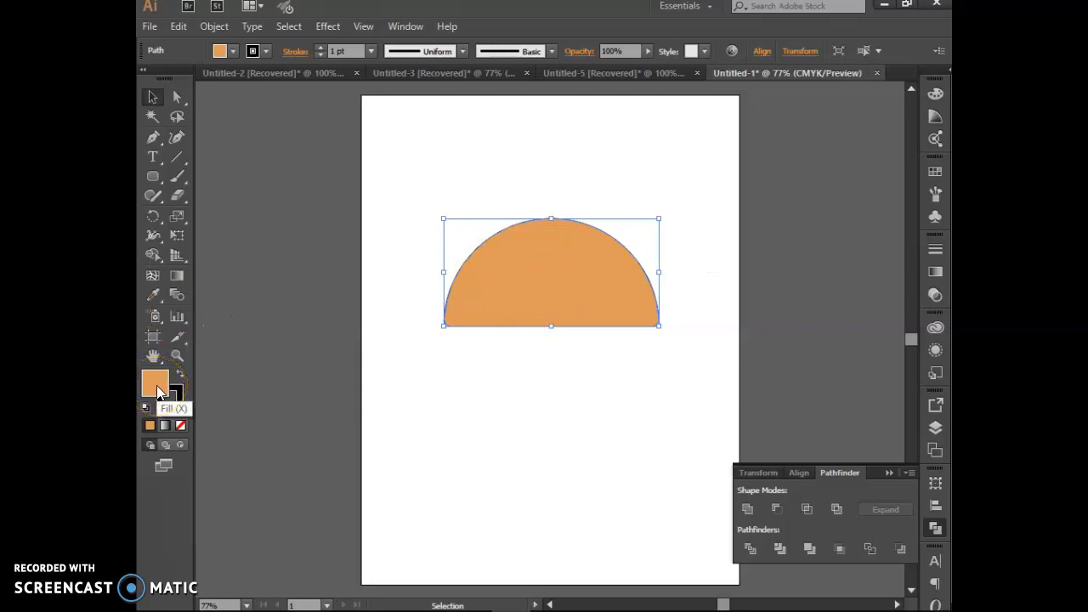
# Step: Save the half-round shape's orange-tan fill as a new swatch in the document's Swatches
pyautogui.click(220, 51)
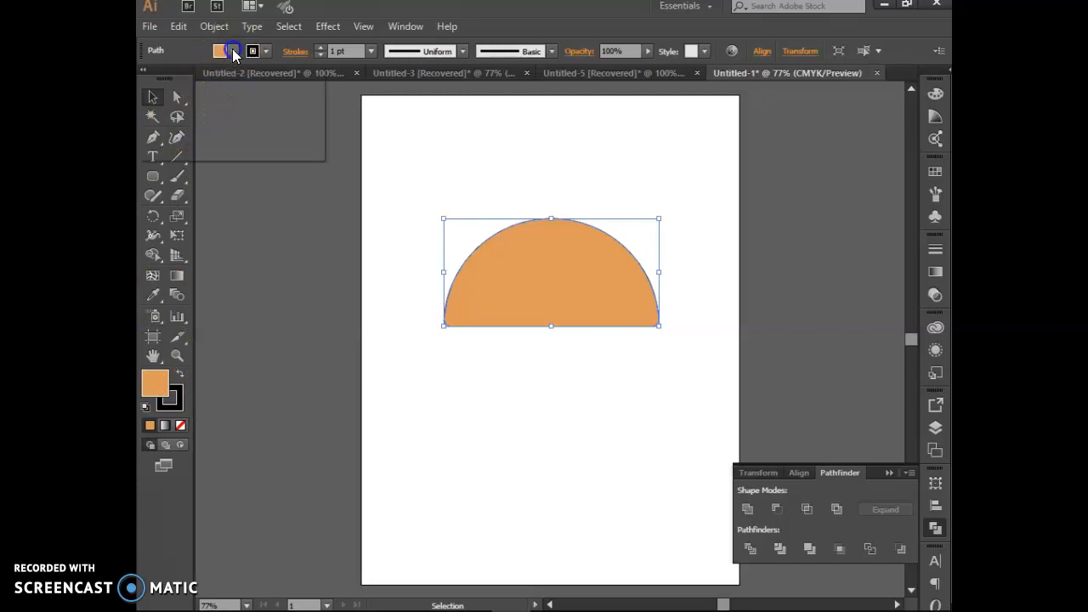
pyautogui.click(154, 383)
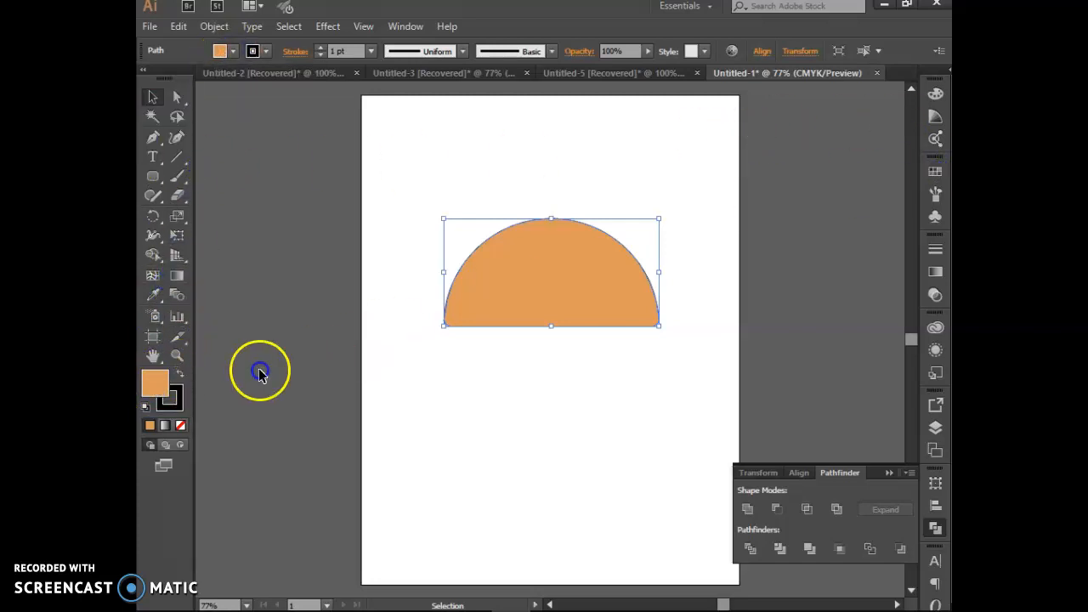
pyautogui.click(935, 177)
pyautogui.click(934, 176)
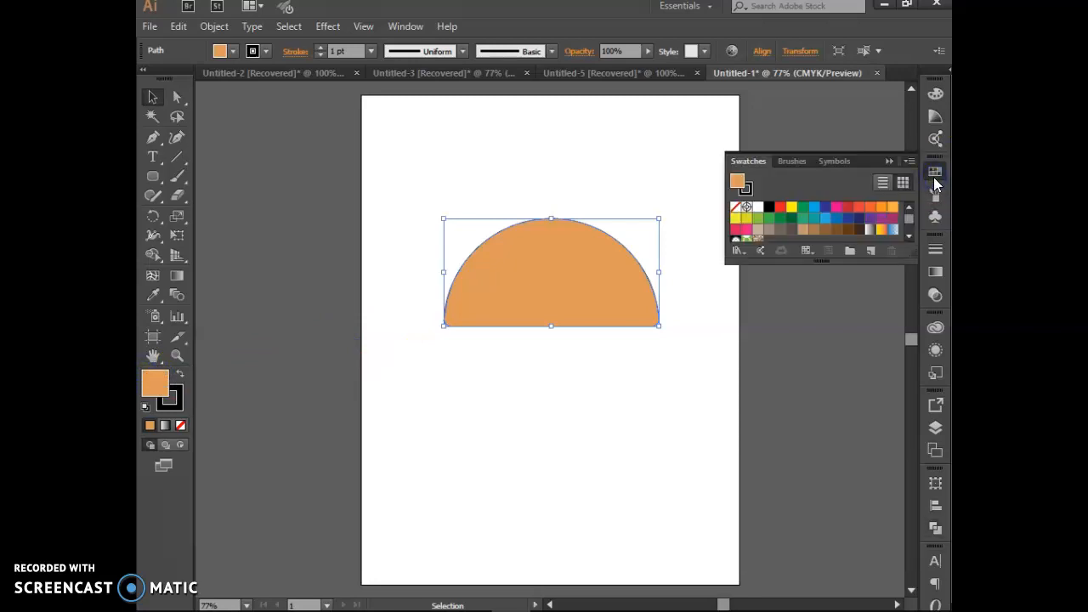
pyautogui.moveTo(850, 271); pyautogui.dragTo(845, 349)
pyautogui.click(155, 387)
pyautogui.moveTo(161, 386); pyautogui.dragTo(770, 247)
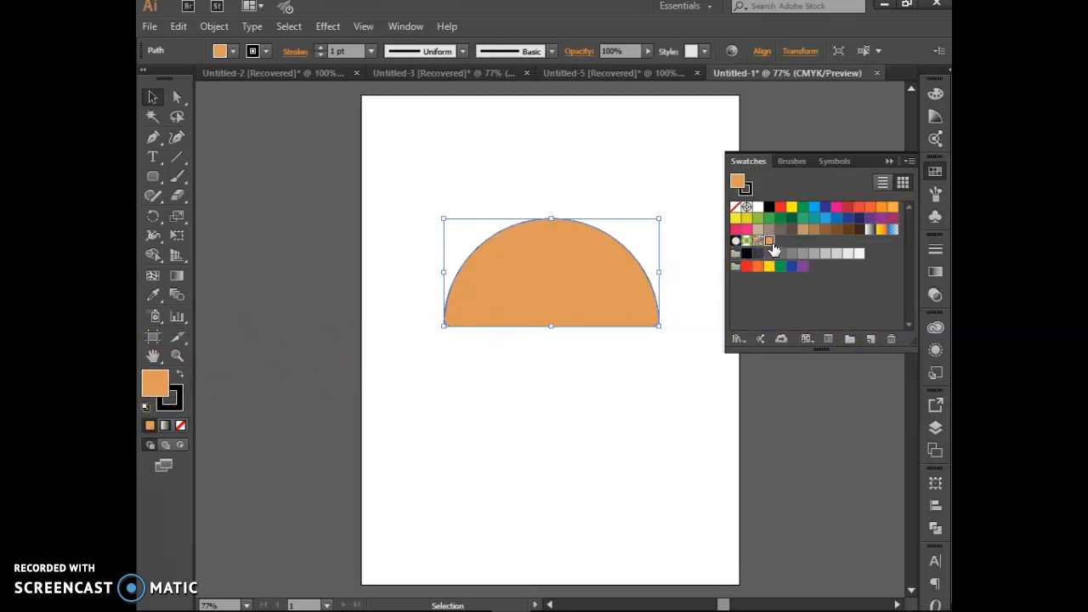
pyautogui.click(771, 246)
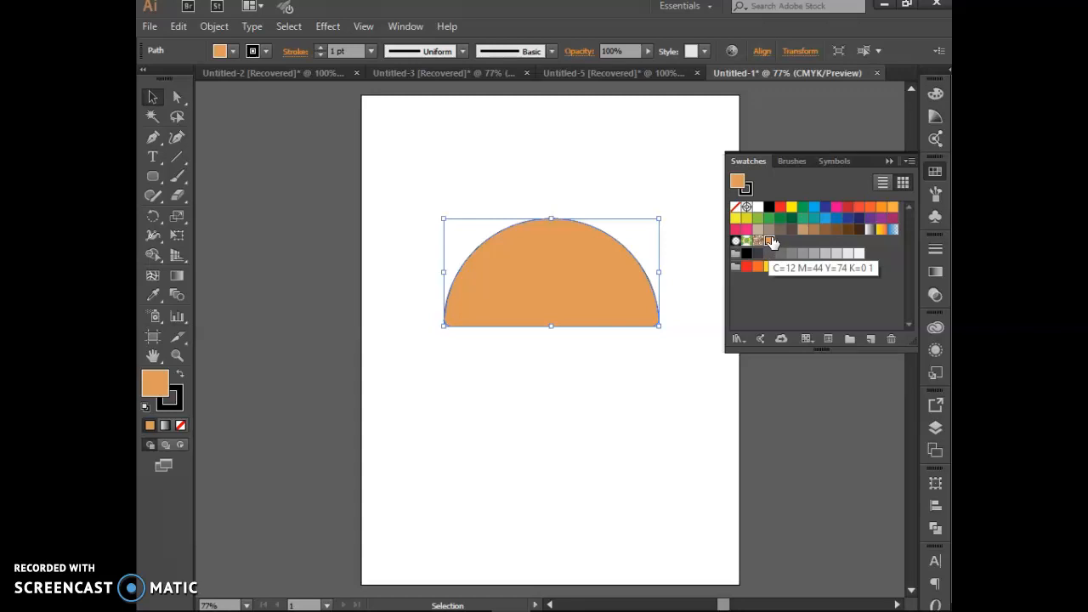
pyautogui.click(889, 160)
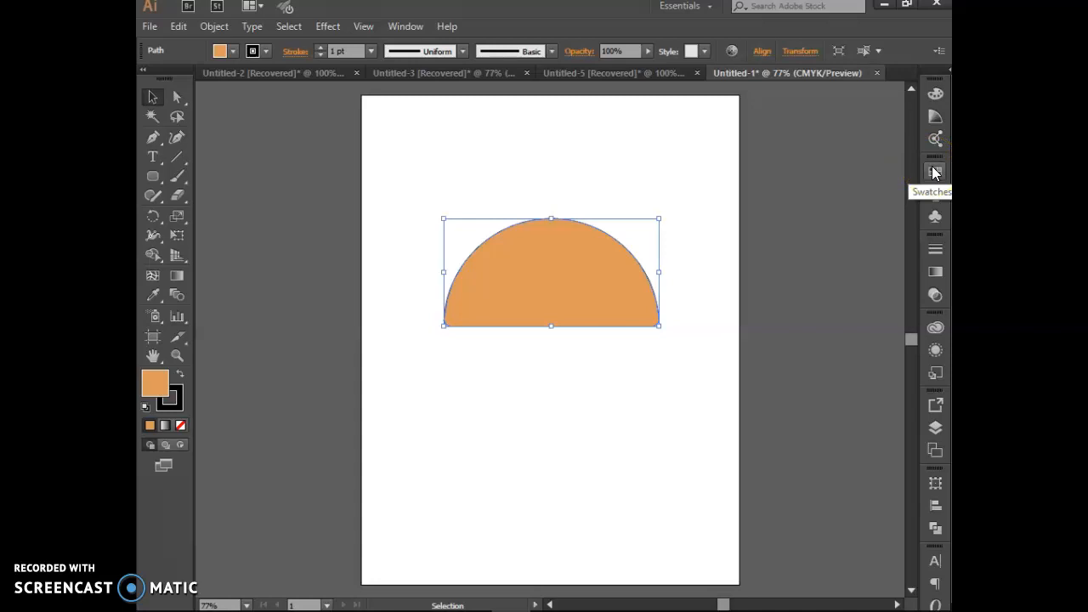
pyautogui.click(413, 28)
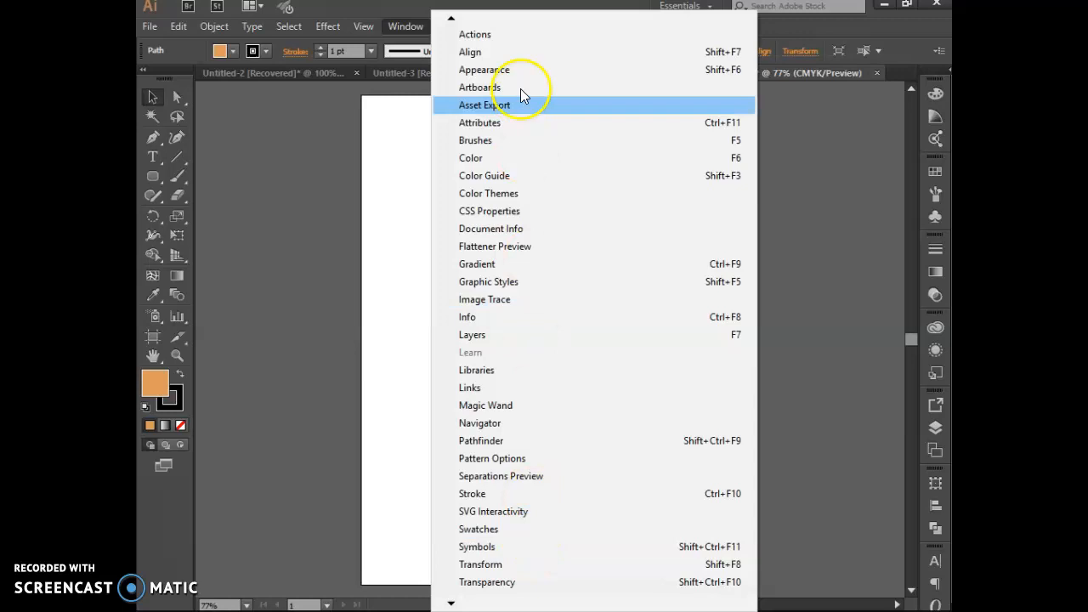
pyautogui.scroll(-2, 549, 238)
# Step: Deselect the half-round shape, activate the Paintbrush tool, and set the stroke colour to green
pyautogui.click(804, 325)
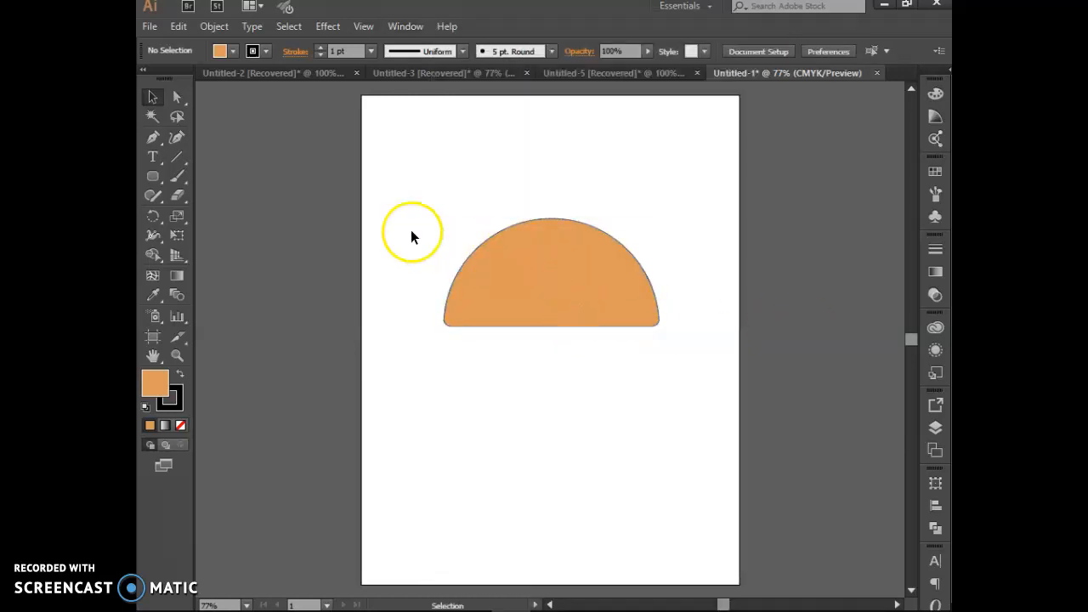
pyautogui.click(182, 180)
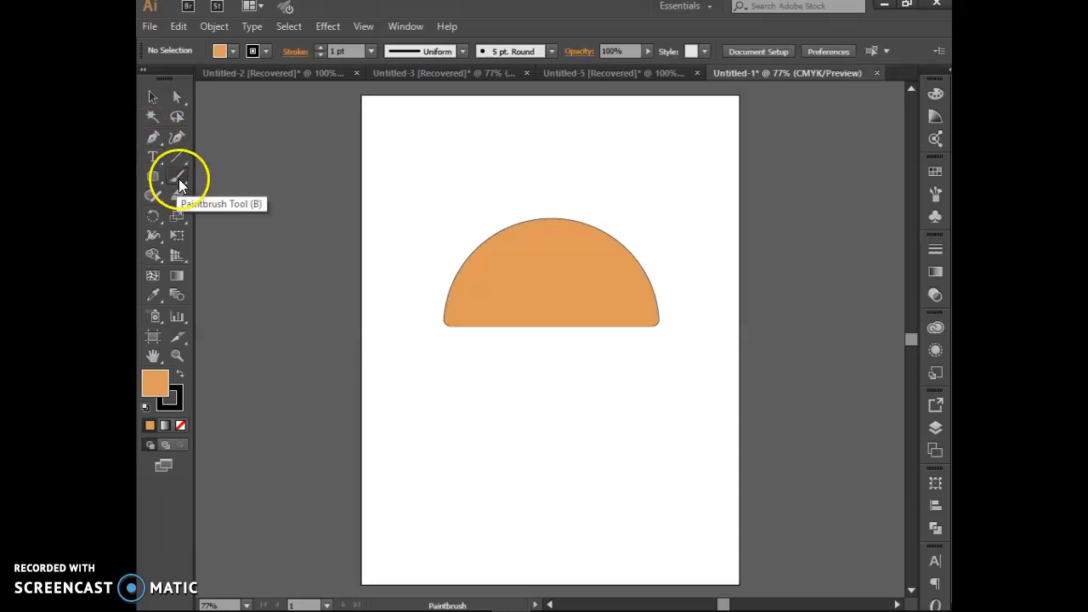
pyautogui.moveTo(178, 177)
pyautogui.mouseDown()
pyautogui.moveTo(221, 180)
pyautogui.moveTo(244, 202)
pyautogui.moveTo(248, 180)
pyautogui.mouseUp()
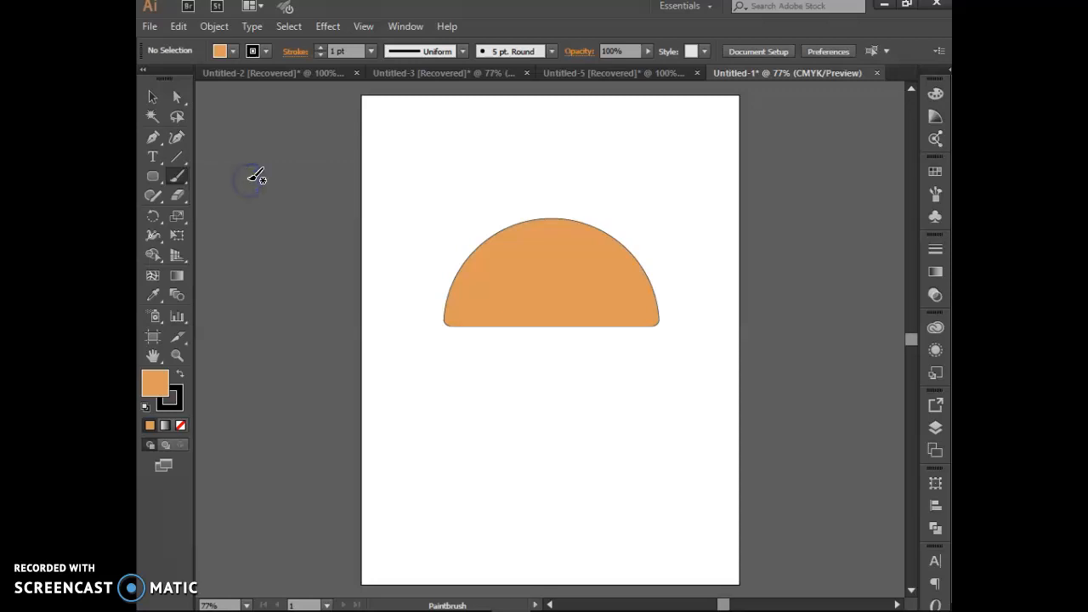
pyautogui.moveTo(258, 233); pyautogui.dragTo(246, 224)
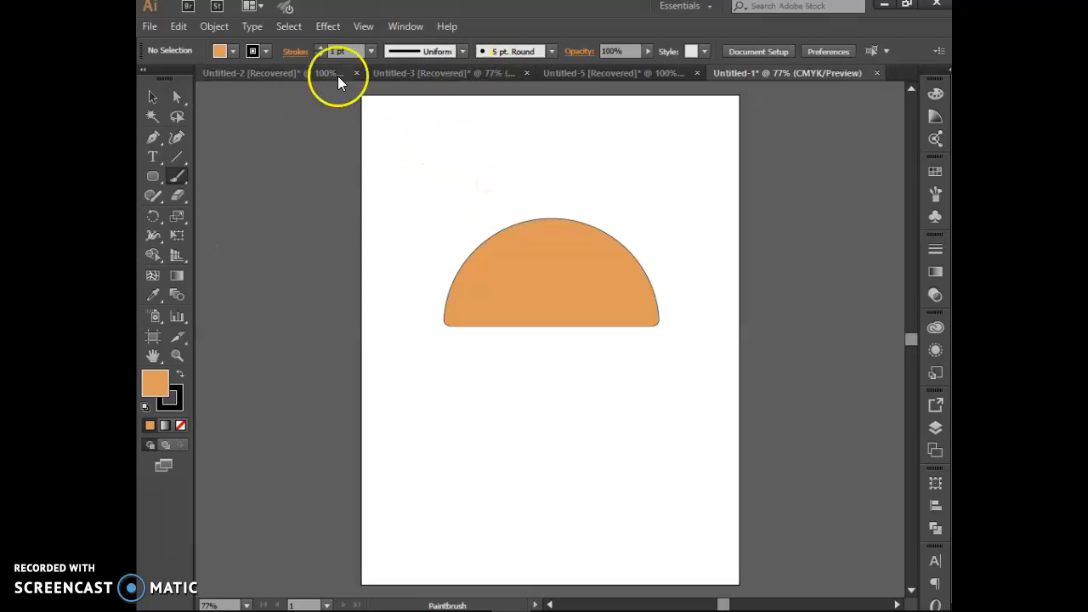
pyautogui.click(267, 52)
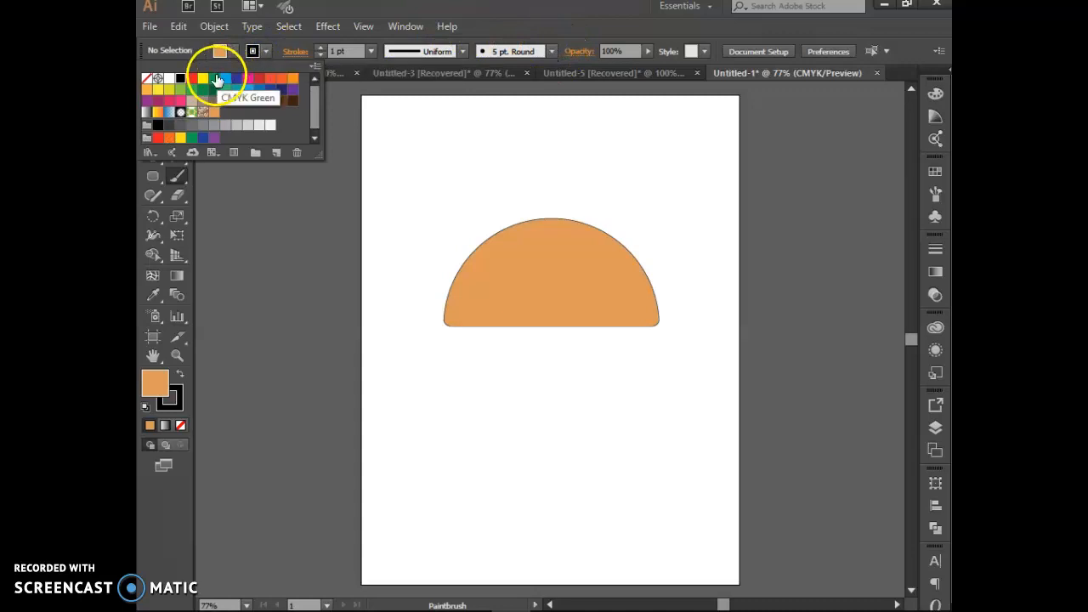
pyautogui.click(192, 89)
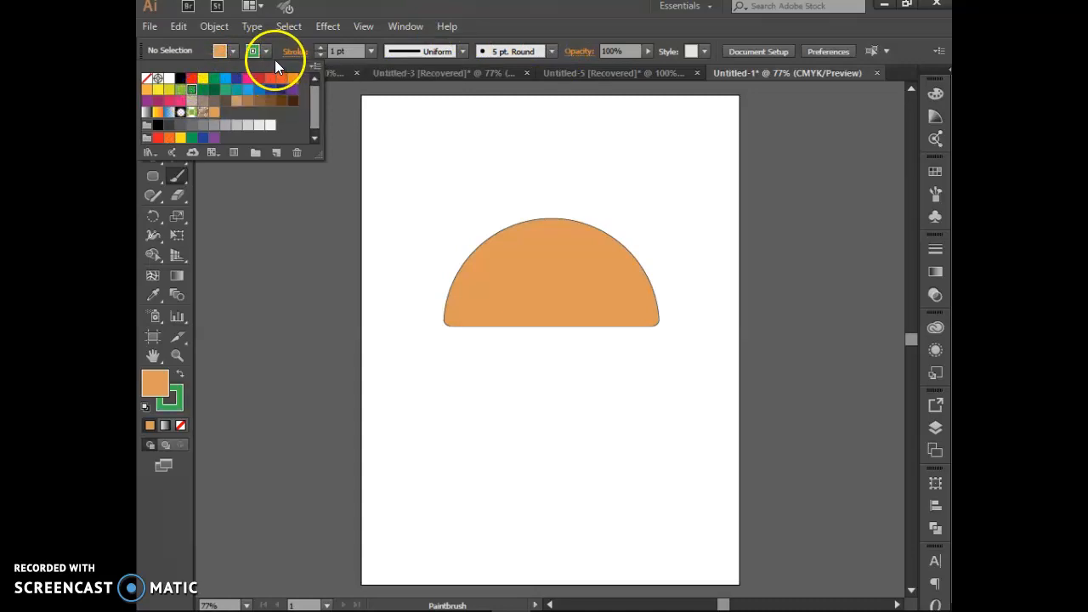
pyautogui.click(483, 15)
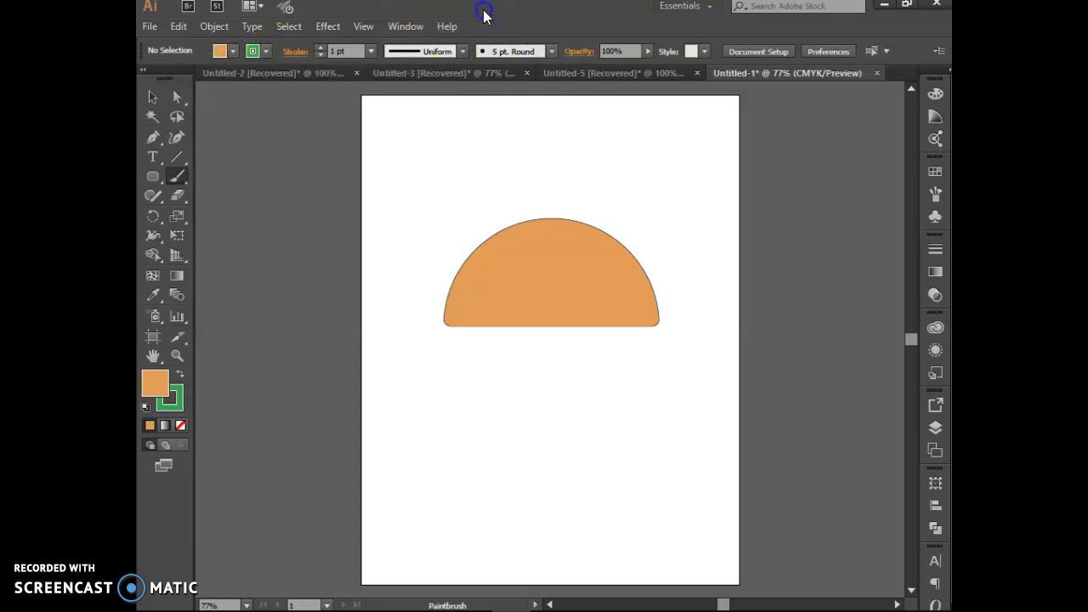
# Step: Paint a few short green strokes below the half-round shape with the 5 pt. Oval brush and no fill
pyautogui.click(551, 52)
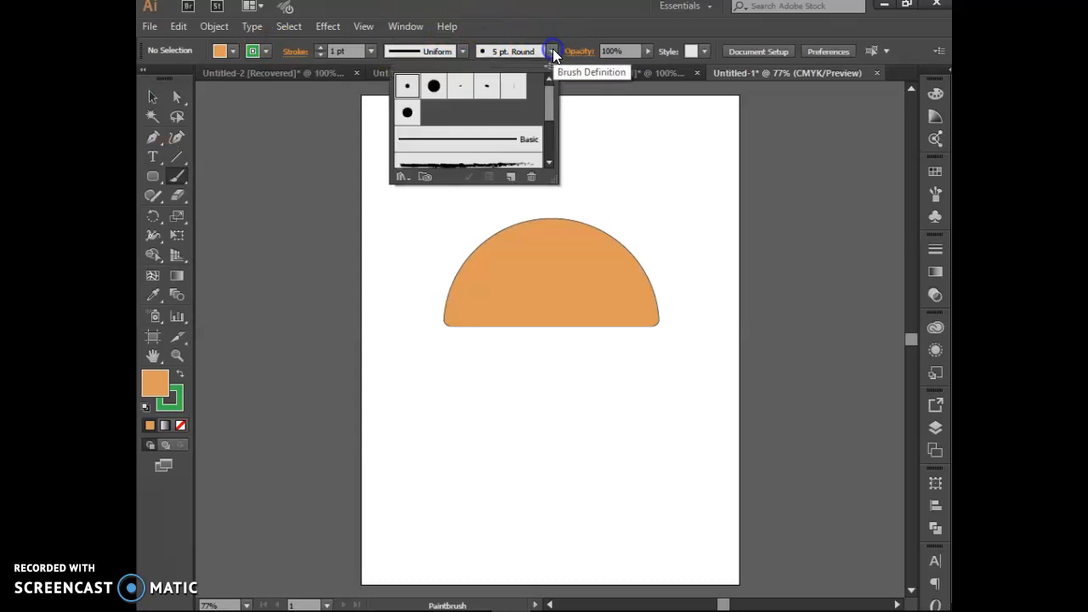
pyautogui.click(487, 93)
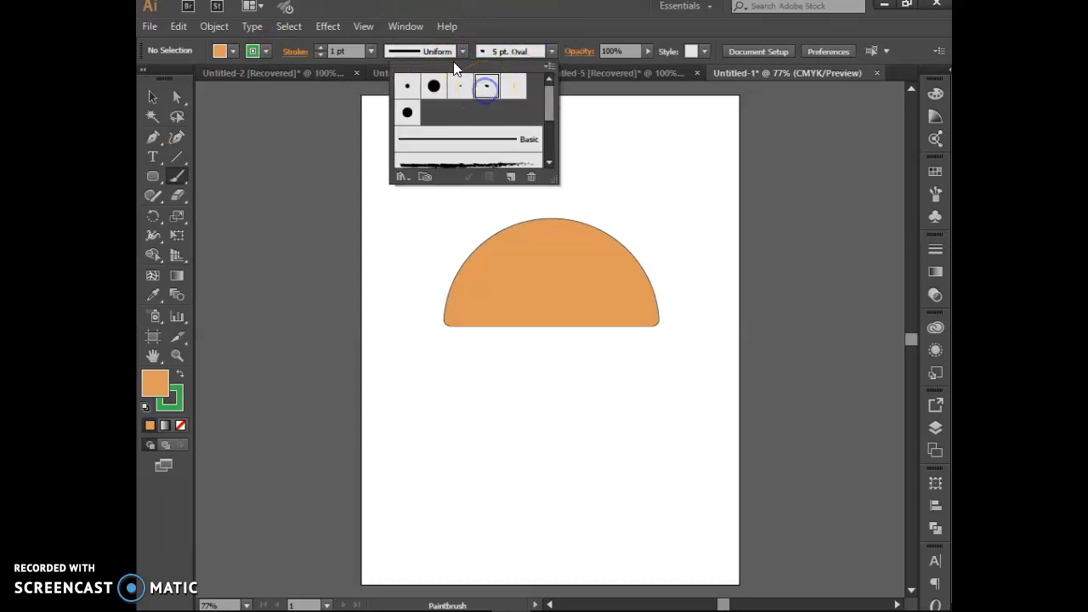
pyautogui.click(510, 12)
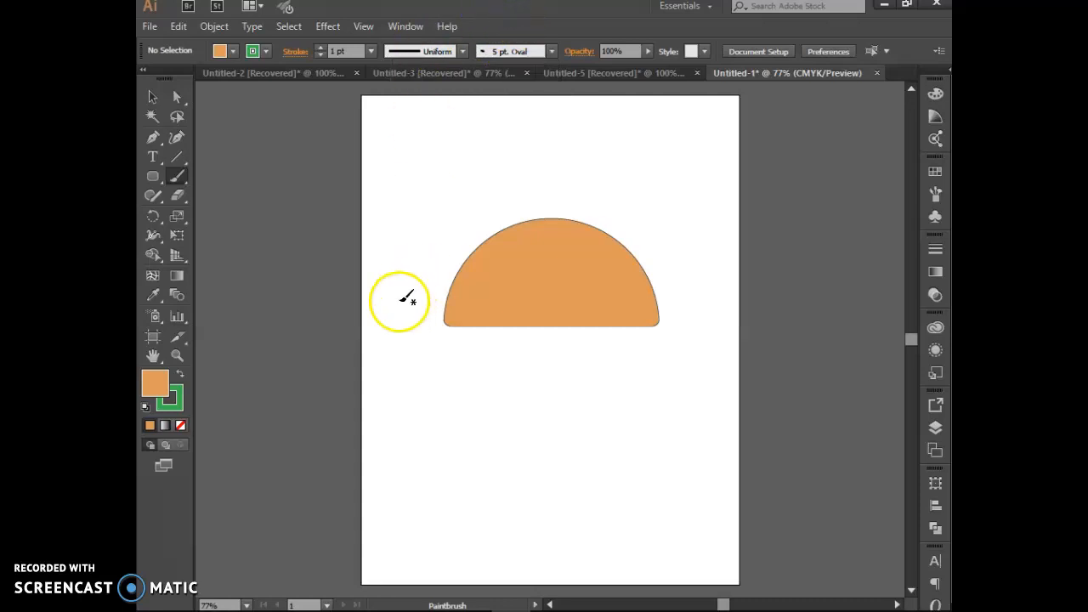
pyautogui.press('/')
pyautogui.moveTo(414, 416); pyautogui.dragTo(448, 418)
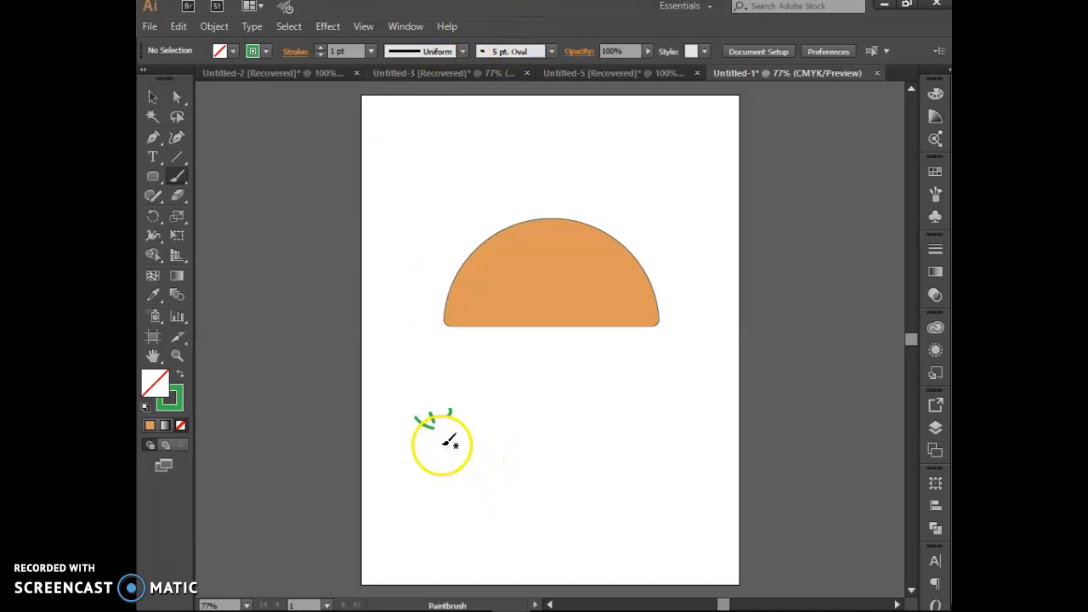
# Step: Apply the symmetrical lens-shaped width profile to the brush and paint more thin green strokes around the first ones
pyautogui.click(462, 52)
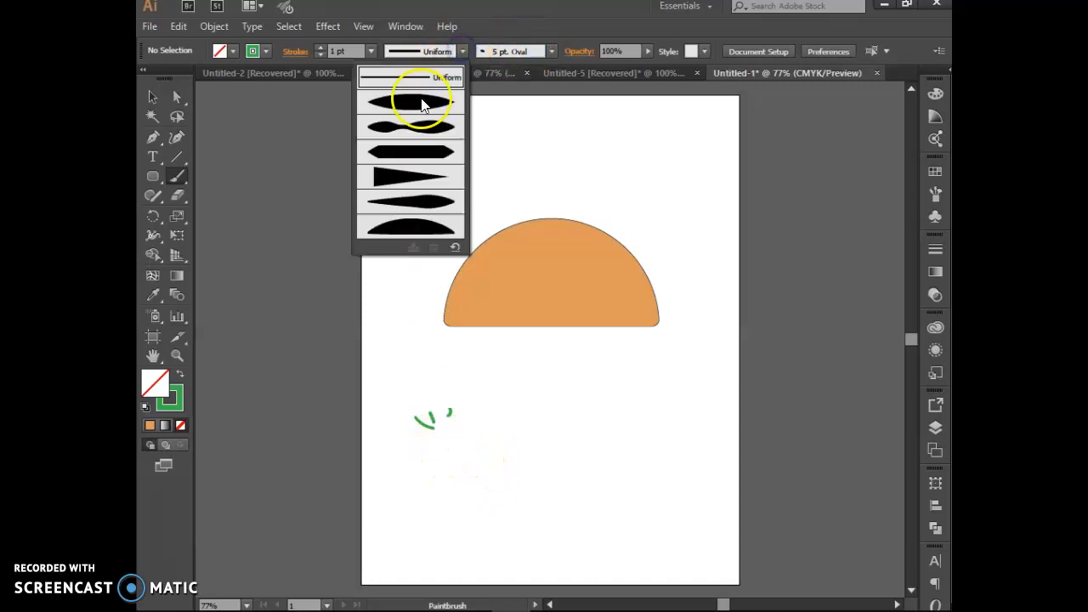
pyautogui.click(420, 97)
pyautogui.moveTo(476, 421)
pyautogui.mouseDown()
pyautogui.moveTo(453, 452)
pyautogui.moveTo(467, 456)
pyautogui.moveTo(449, 430)
pyautogui.moveTo(462, 438)
pyautogui.moveTo(485, 424)
pyautogui.moveTo(478, 408)
pyautogui.moveTo(470, 432)
pyautogui.moveTo(470, 401)
pyautogui.moveTo(449, 430)
pyautogui.moveTo(472, 406)
pyautogui.moveTo(504, 401)
pyautogui.moveTo(510, 431)
pyautogui.mouseUp()
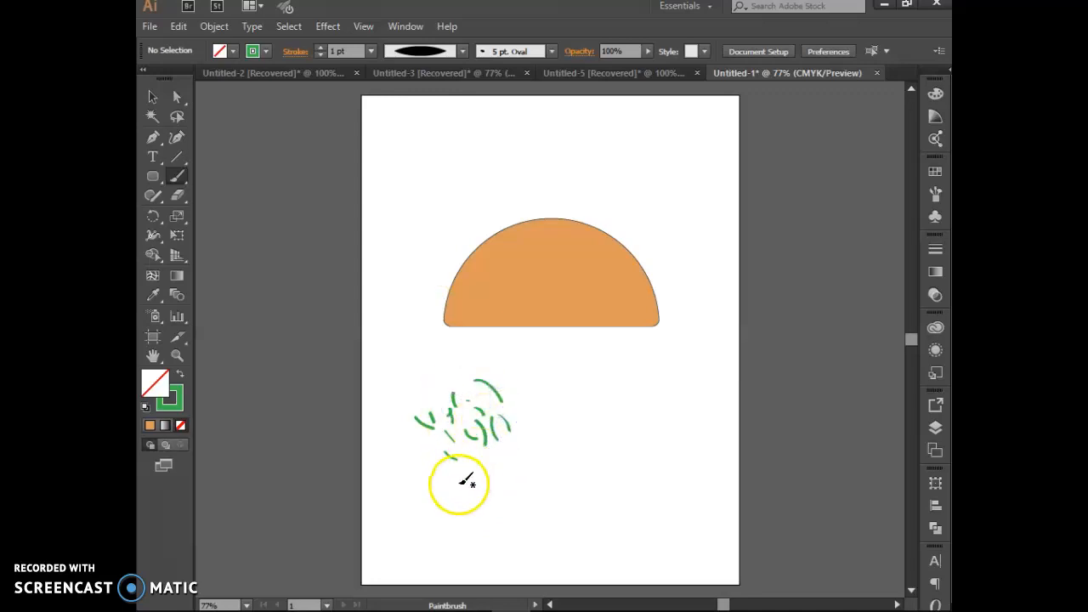
pyautogui.moveTo(435, 426); pyautogui.dragTo(440, 429)
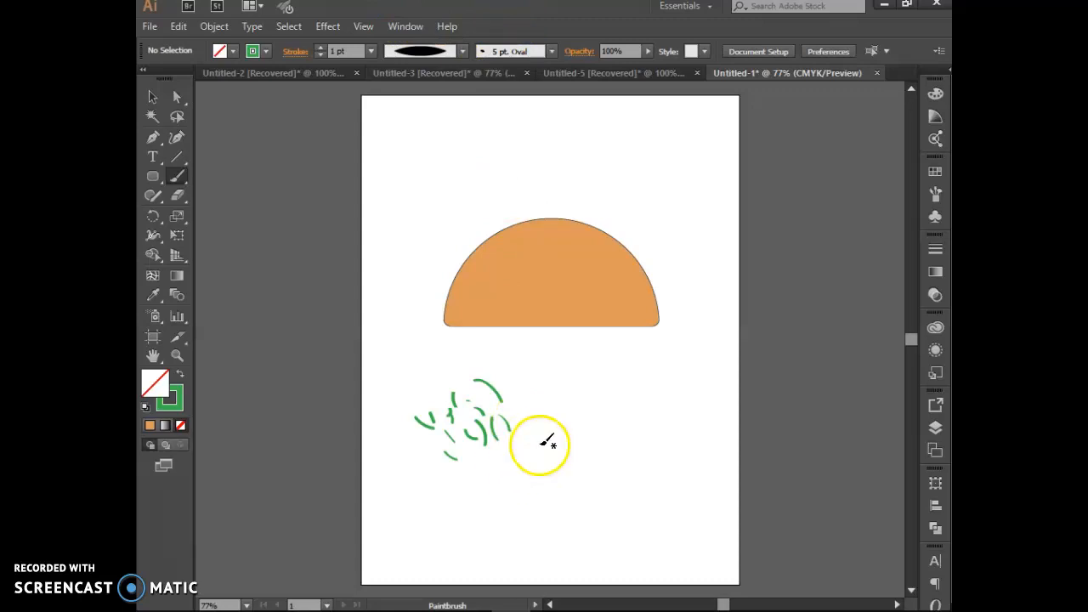
# Step: Paint several thick green blobs beside the thin strokes, undoing the last one
pyautogui.moveTo(549, 431)
pyautogui.mouseDown()
pyautogui.moveTo(554, 483)
pyautogui.moveTo(583, 430)
pyautogui.moveTo(594, 469)
pyautogui.moveTo(615, 450)
pyautogui.mouseUp()
pyautogui.moveTo(613, 401); pyautogui.dragTo(641, 423)
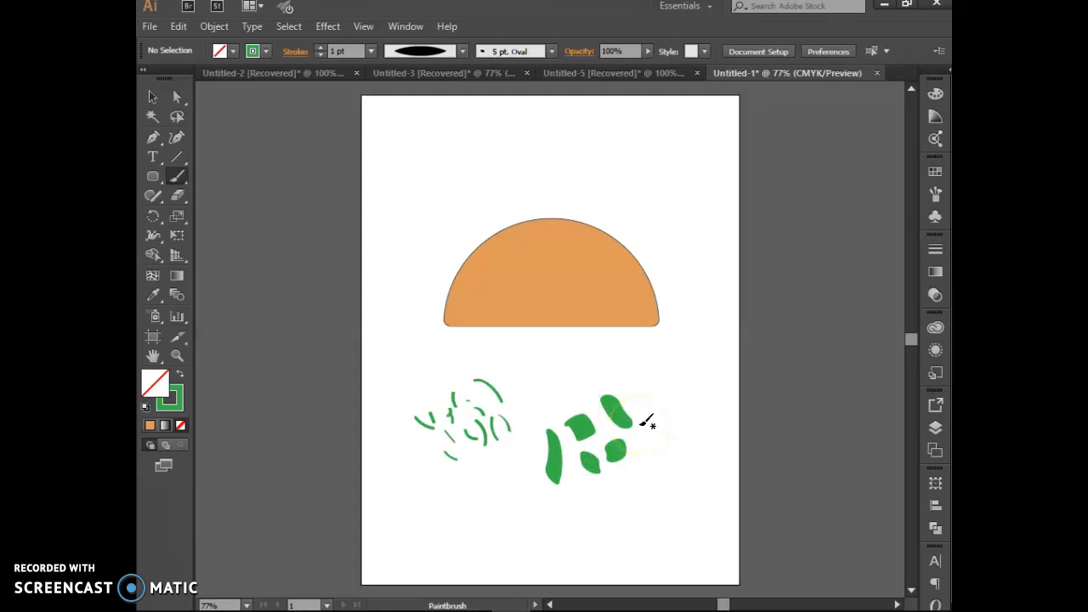
pyautogui.moveTo(637, 401); pyautogui.dragTo(652, 407)
pyautogui.hotkey('ctrl', 'z')
# Step: Paint green lettuce-like blobs all along the curved edge of the half-round shape, overlapping some for fullness
pyautogui.moveTo(430, 298)
pyautogui.mouseDown()
pyautogui.moveTo(468, 277)
pyautogui.moveTo(464, 255)
pyautogui.moveTo(484, 241)
pyautogui.moveTo(568, 215)
pyautogui.moveTo(577, 235)
pyautogui.moveTo(624, 241)
pyautogui.moveTo(618, 250)
pyautogui.moveTo(641, 260)
pyautogui.moveTo(651, 284)
pyautogui.mouseUp()
pyautogui.moveTo(648, 322); pyautogui.dragTo(662, 312)
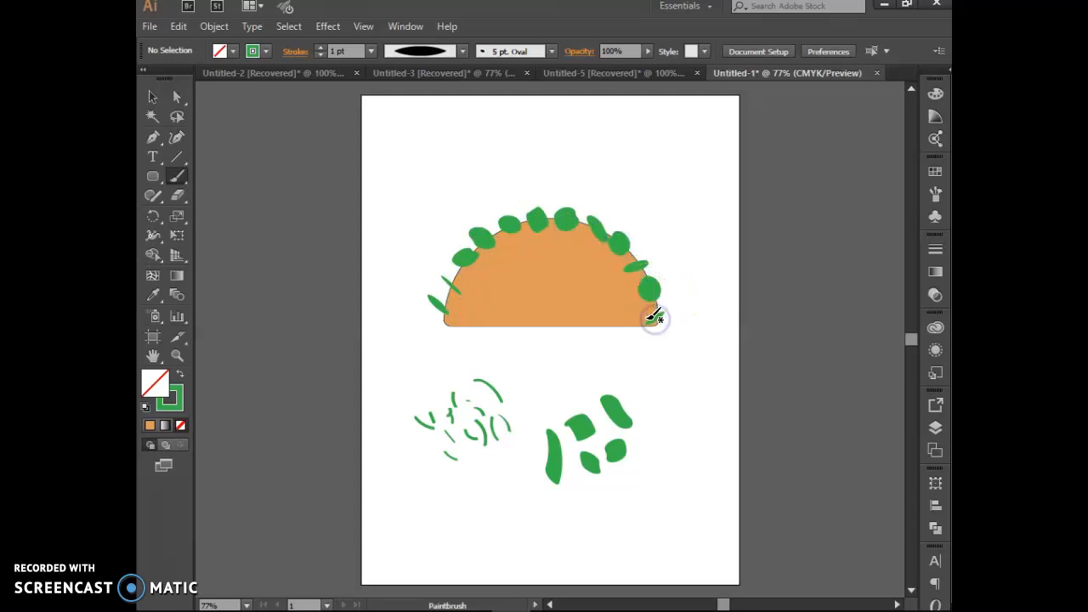
pyautogui.moveTo(449, 298); pyautogui.dragTo(447, 275)
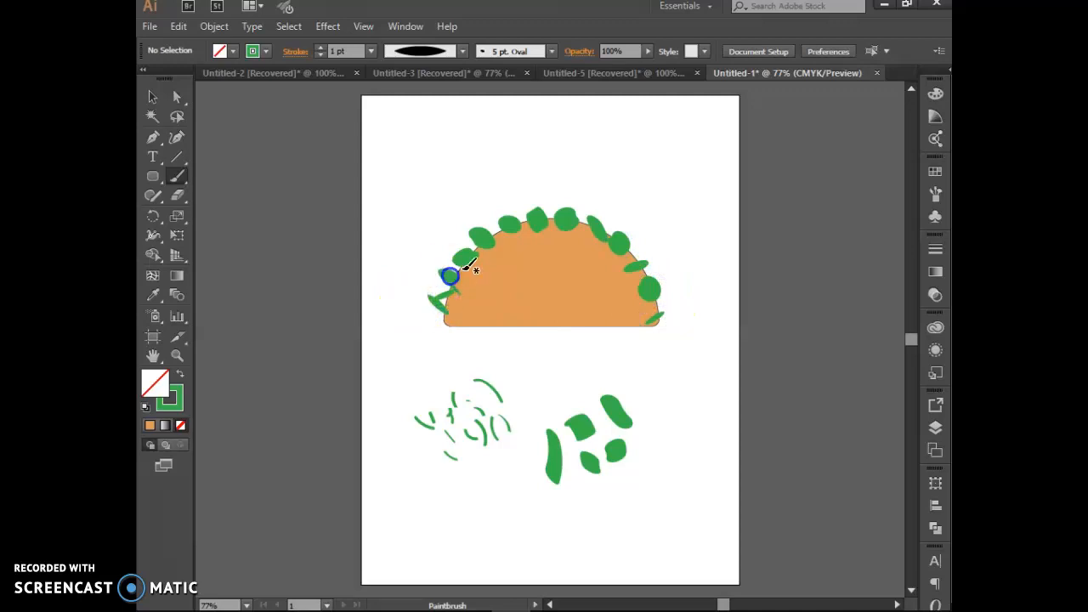
pyautogui.moveTo(493, 238); pyautogui.dragTo(503, 234)
pyautogui.moveTo(530, 208); pyautogui.dragTo(537, 204)
pyautogui.moveTo(563, 206); pyautogui.dragTo(621, 246)
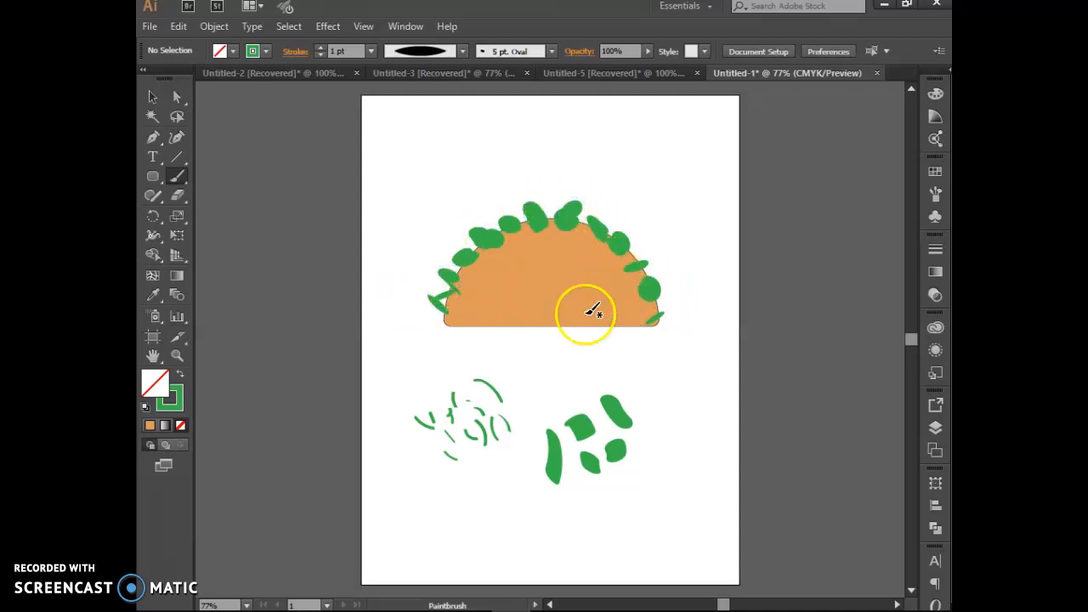
# Step: Set the stroke colour to brown and paint brown blobs among the green ones along the curved edge
pyautogui.click(265, 52)
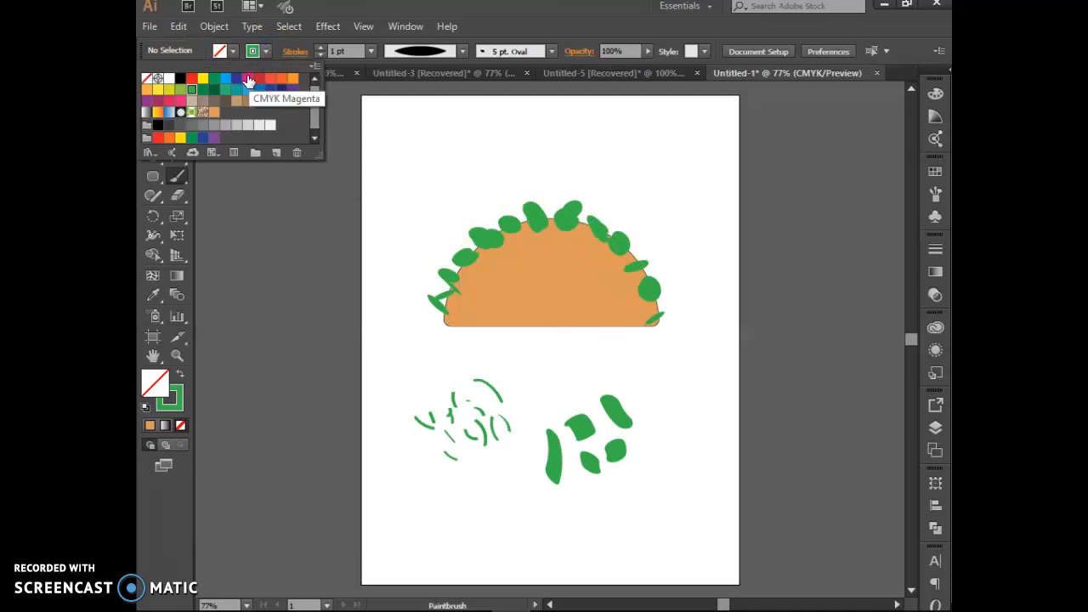
pyautogui.click(258, 101)
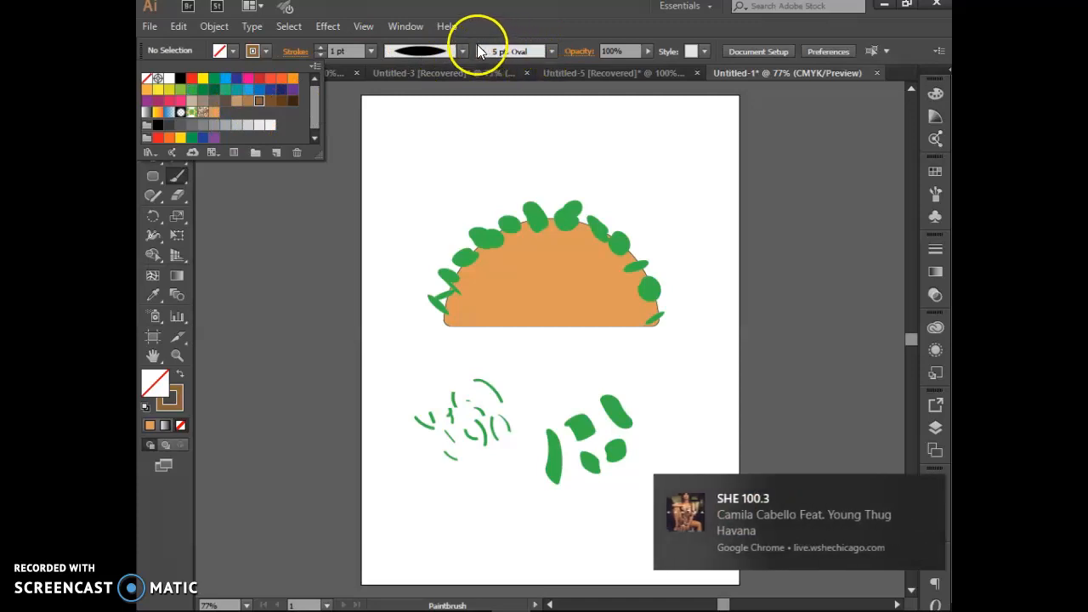
pyautogui.click(918, 493)
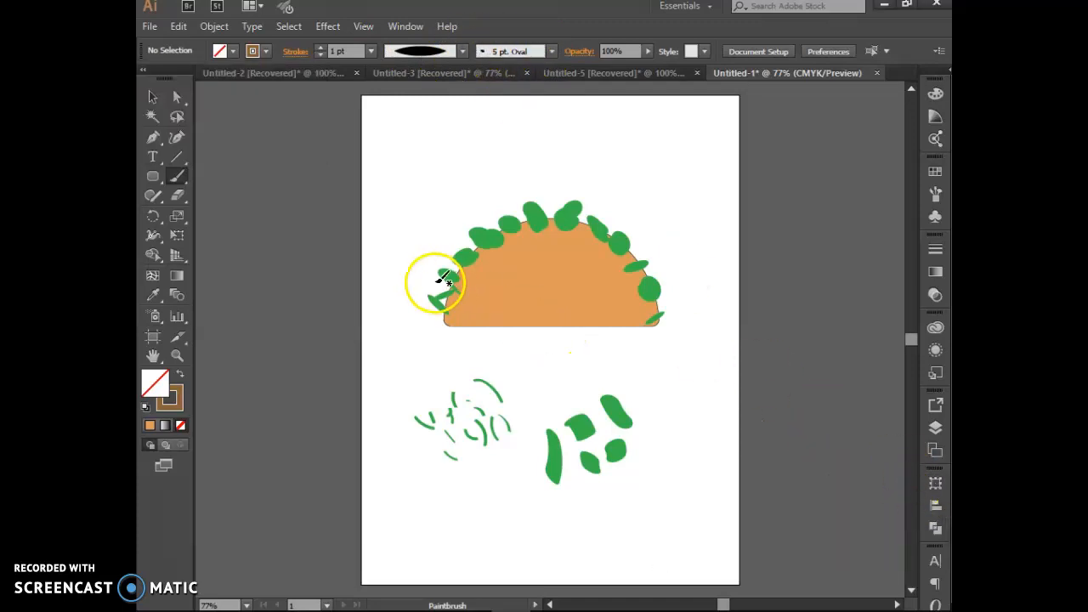
pyautogui.moveTo(458, 265); pyautogui.dragTo(449, 274)
pyautogui.moveTo(474, 229); pyautogui.dragTo(489, 238)
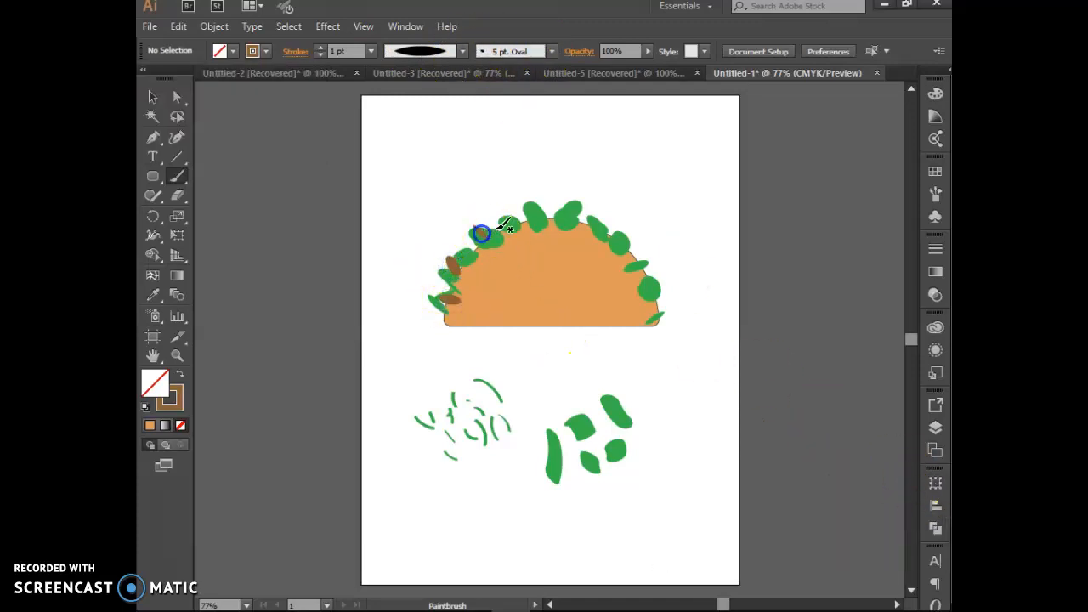
pyautogui.moveTo(491, 227); pyautogui.dragTo(502, 222)
pyautogui.moveTo(549, 203)
pyautogui.mouseDown()
pyautogui.moveTo(605, 226)
pyautogui.moveTo(645, 263)
pyautogui.moveTo(640, 283)
pyautogui.moveTo(650, 313)
pyautogui.mouseUp()
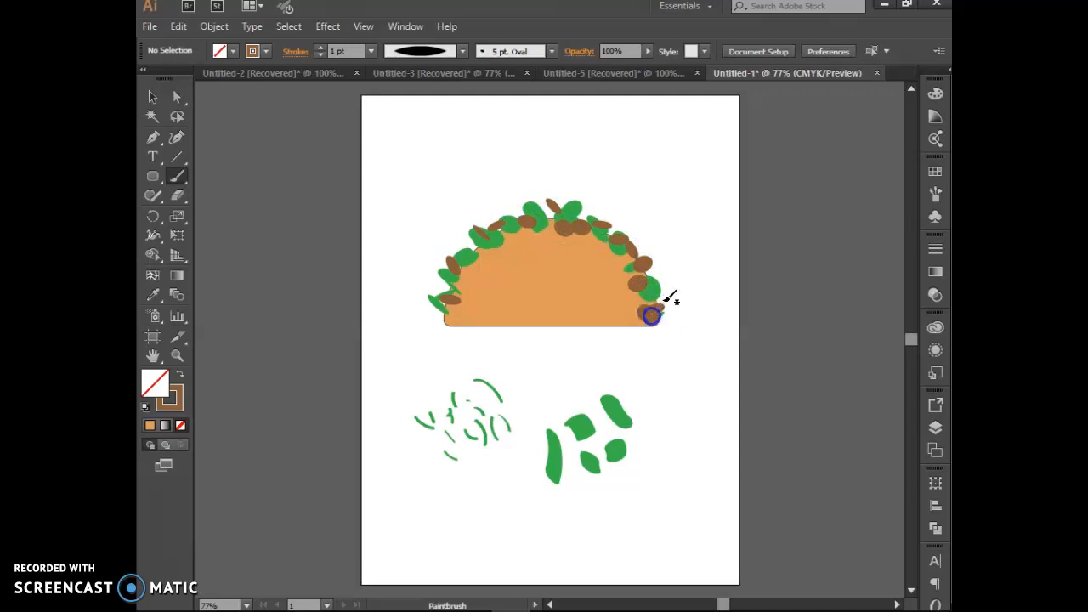
# Step: Dab small red marks over the fillings along the curved edge with a red stroke and the 3 pt. Oval brush
pyautogui.click(259, 51)
pyautogui.click(258, 79)
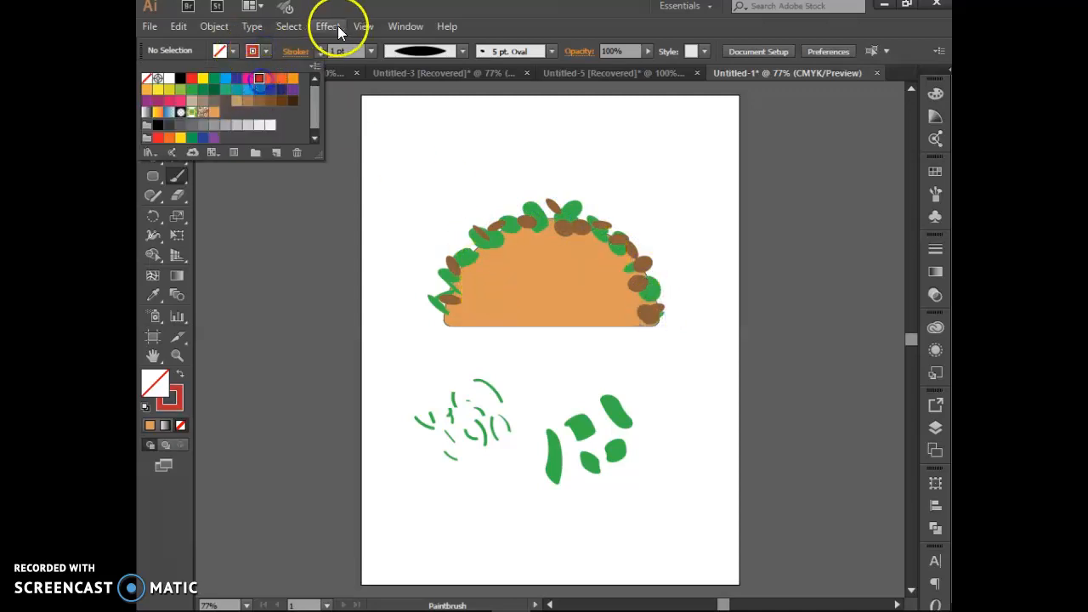
pyautogui.click(550, 51)
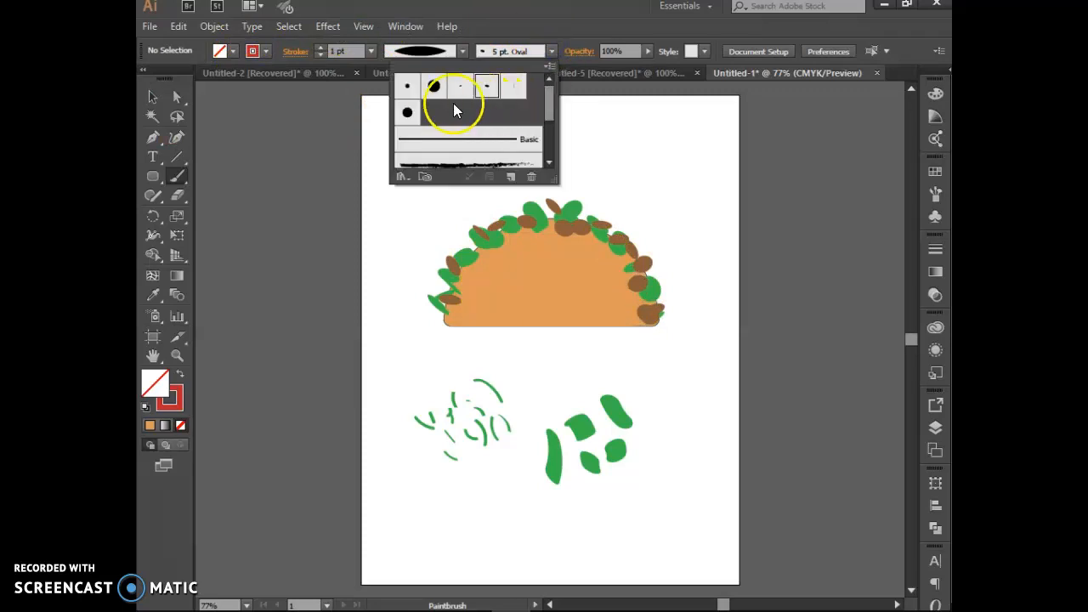
pyautogui.click(460, 87)
pyautogui.click(518, 29)
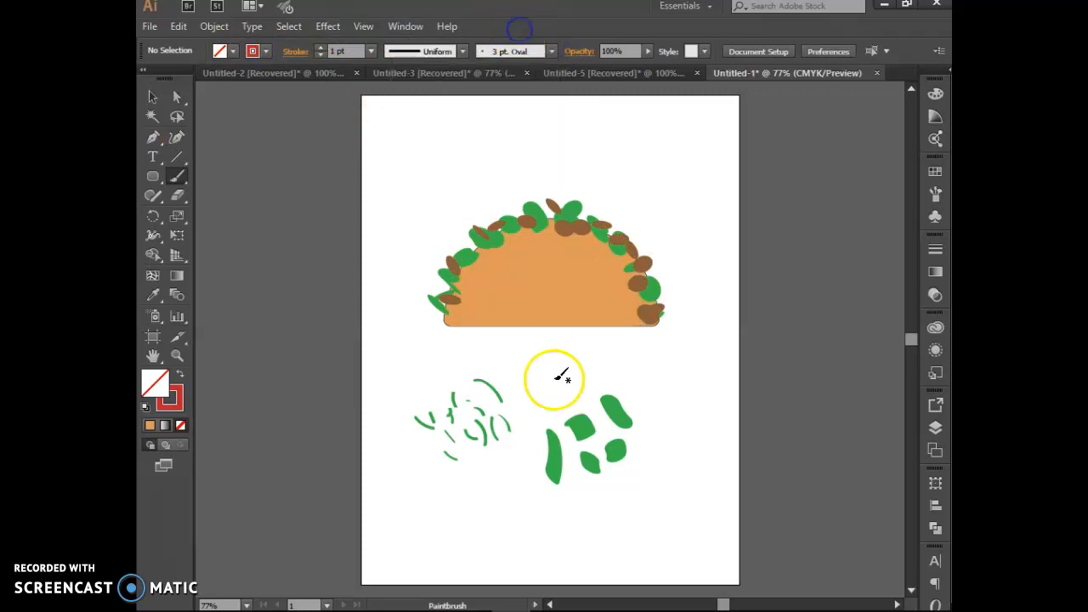
pyautogui.click(445, 292)
pyautogui.click(451, 264)
pyautogui.click(463, 247)
pyautogui.click(498, 221)
pyautogui.click(518, 222)
pyautogui.click(548, 219)
pyautogui.click(607, 232)
pyautogui.click(624, 242)
pyautogui.click(633, 252)
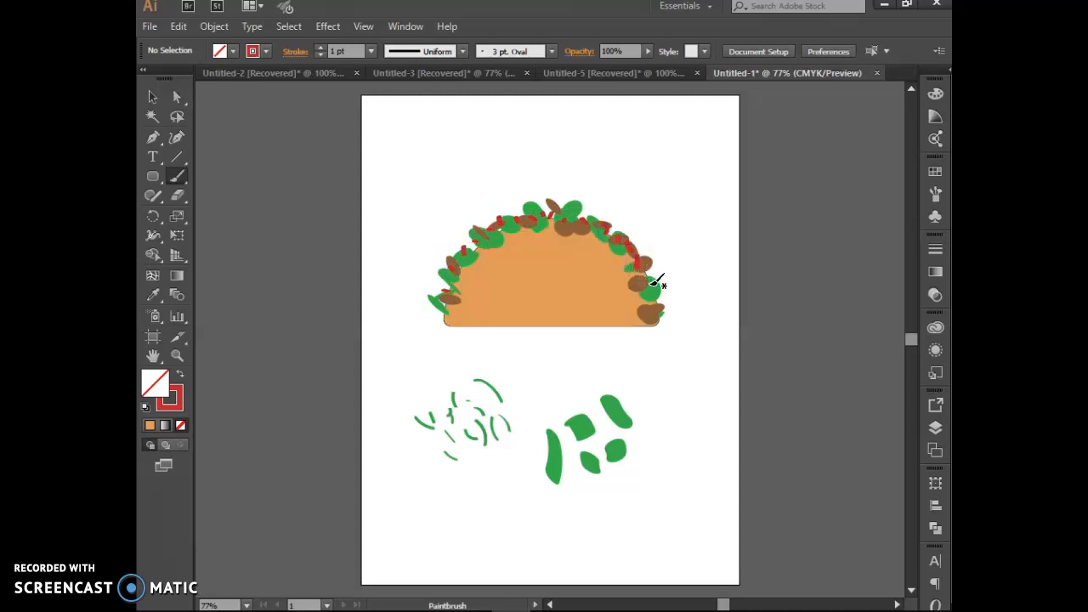
pyautogui.click(655, 299)
pyautogui.click(443, 311)
pyautogui.click(450, 280)
pyautogui.click(470, 264)
pyautogui.click(497, 220)
pyautogui.click(541, 215)
pyautogui.click(570, 223)
pyautogui.click(607, 239)
pyautogui.click(594, 226)
pyautogui.click(578, 218)
pyautogui.click(558, 214)
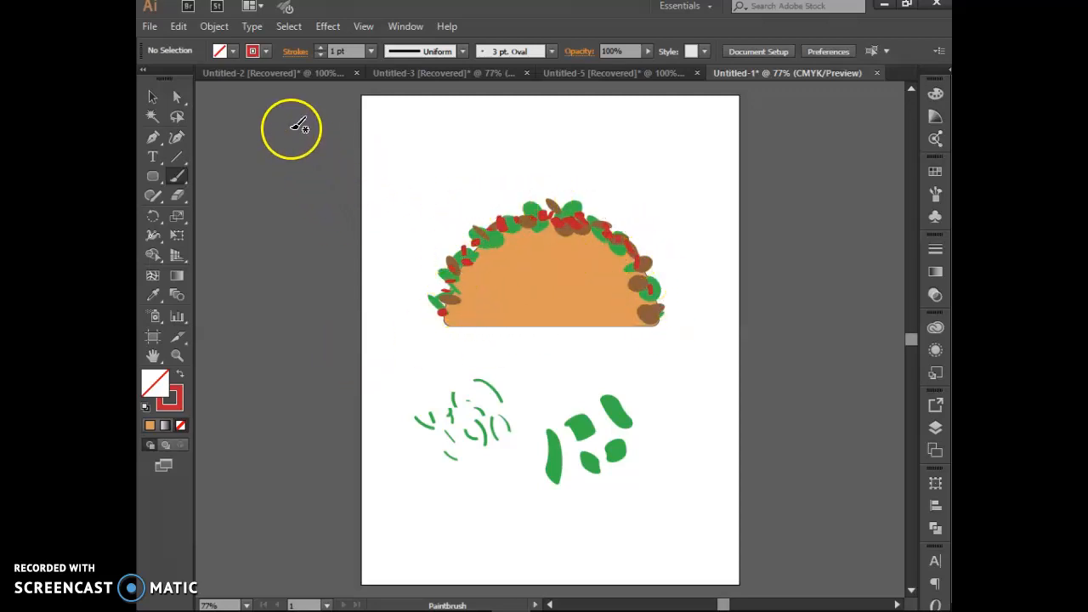
# Step: Set the stroke colour to yellow and paint short yellow marks over the fillings along the curved edge
pyautogui.click(264, 52)
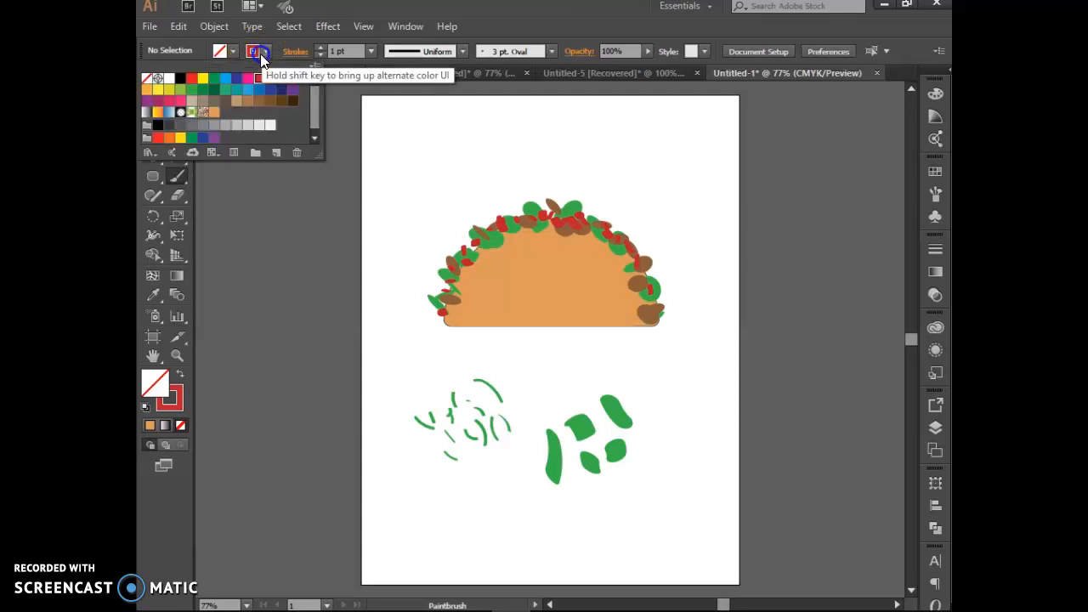
pyautogui.click(160, 92)
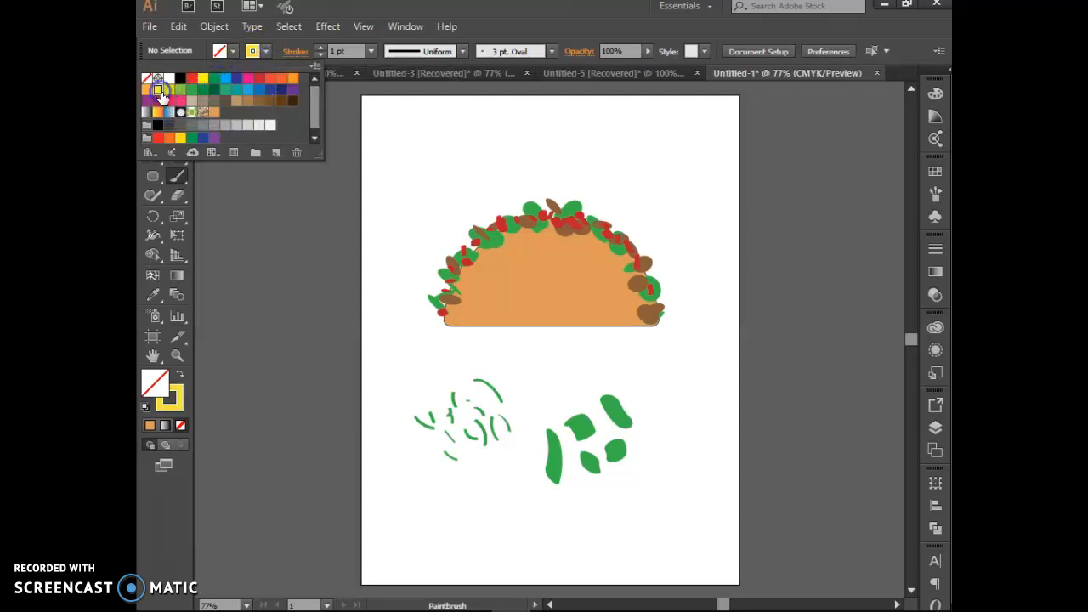
pyautogui.click(455, 281)
pyautogui.moveTo(466, 266)
pyautogui.mouseDown()
pyautogui.moveTo(487, 235)
pyautogui.moveTo(533, 223)
pyautogui.mouseUp()
pyautogui.moveTo(474, 255); pyautogui.dragTo(444, 304)
pyautogui.moveTo(480, 222)
pyautogui.mouseDown()
pyautogui.moveTo(579, 205)
pyautogui.moveTo(564, 195)
pyautogui.mouseUp()
pyautogui.moveTo(607, 224)
pyautogui.mouseDown()
pyautogui.moveTo(617, 226)
pyautogui.moveTo(593, 239)
pyautogui.moveTo(643, 260)
pyautogui.moveTo(658, 317)
pyautogui.moveTo(651, 274)
pyautogui.mouseUp()
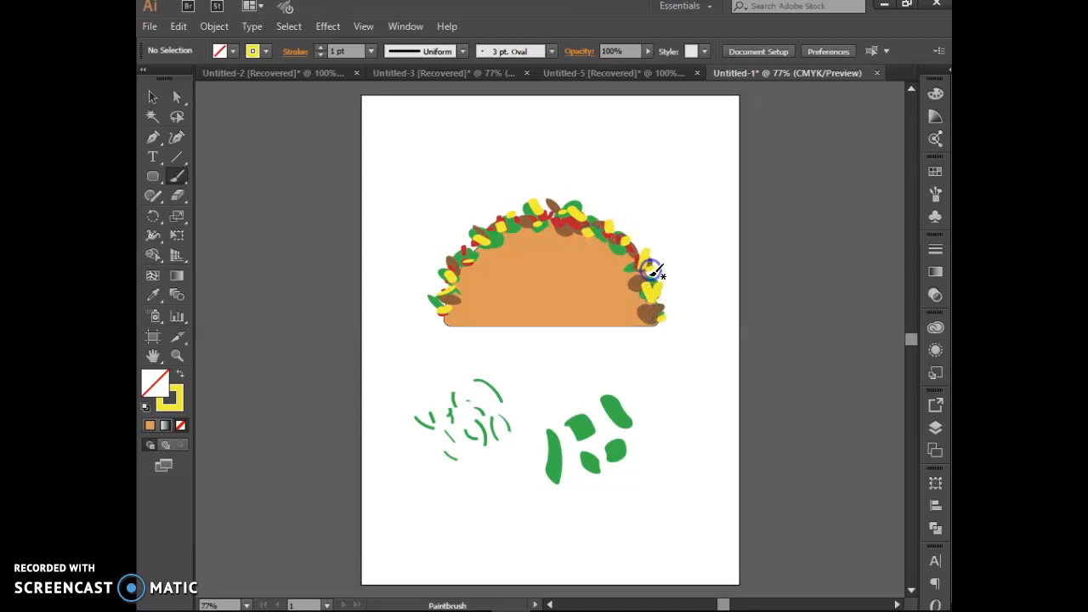
pyautogui.click(266, 52)
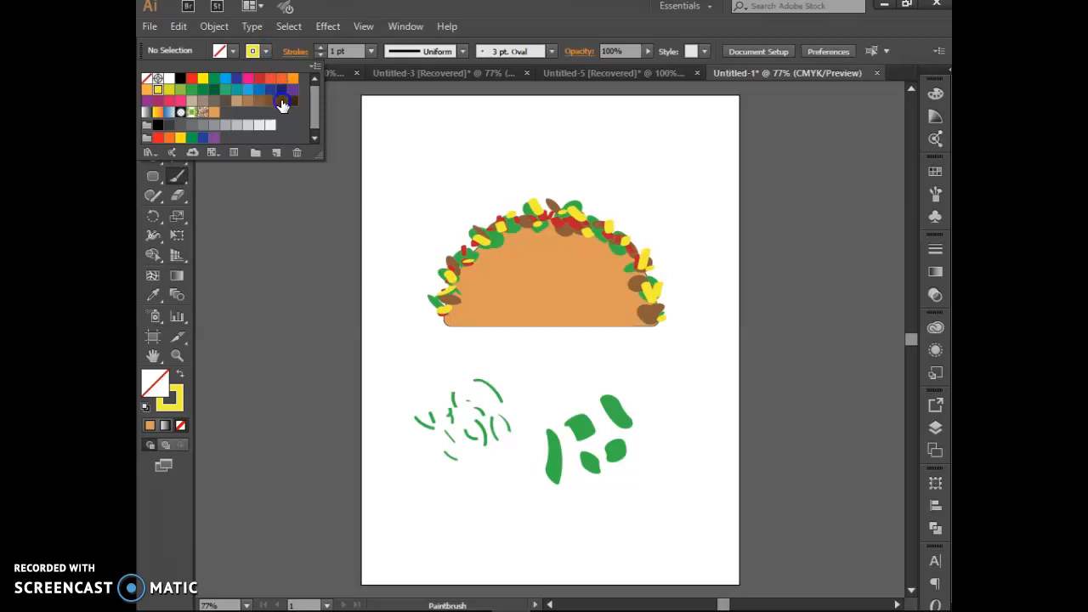
pyautogui.click(444, 292)
pyautogui.moveTo(449, 289); pyautogui.dragTo(451, 243)
# Step: Set the stroke colour to a darker brown and add small dark brown marks among the fillings
pyautogui.click(262, 51)
pyautogui.click(272, 102)
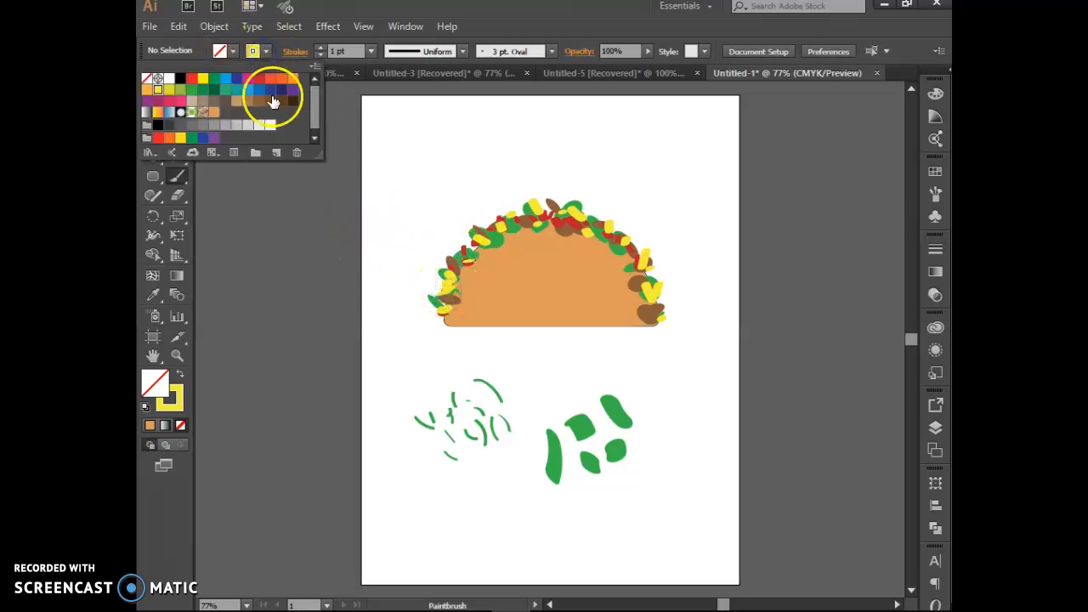
pyautogui.click(273, 101)
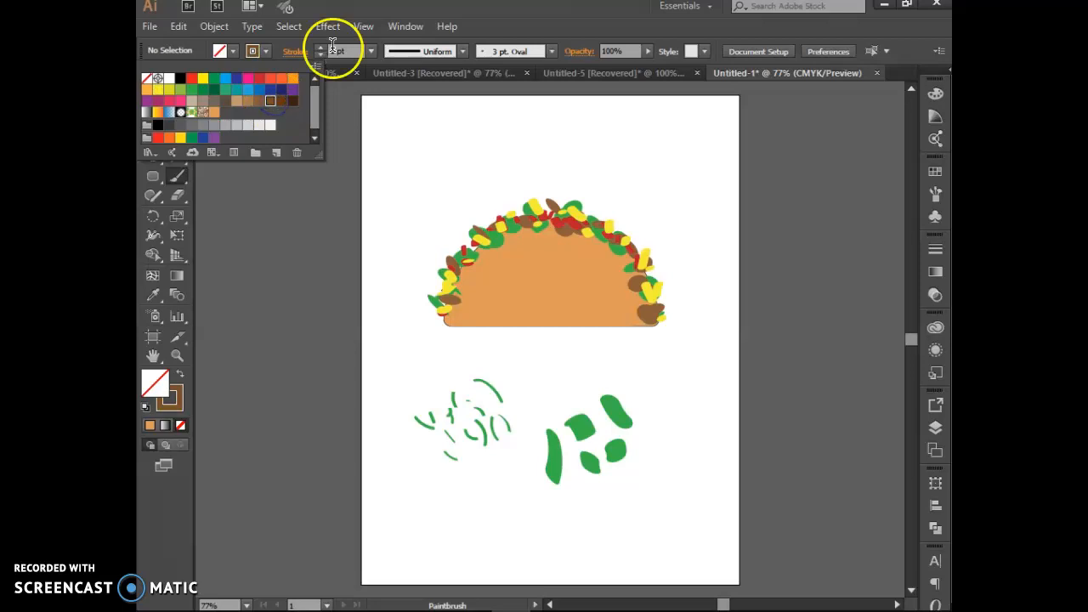
pyautogui.click(465, 316)
pyautogui.moveTo(449, 297)
pyautogui.mouseDown()
pyautogui.moveTo(506, 217)
pyautogui.moveTo(587, 210)
pyautogui.moveTo(638, 255)
pyautogui.moveTo(660, 301)
pyautogui.mouseUp()
pyautogui.moveTo(564, 243); pyautogui.dragTo(522, 231)
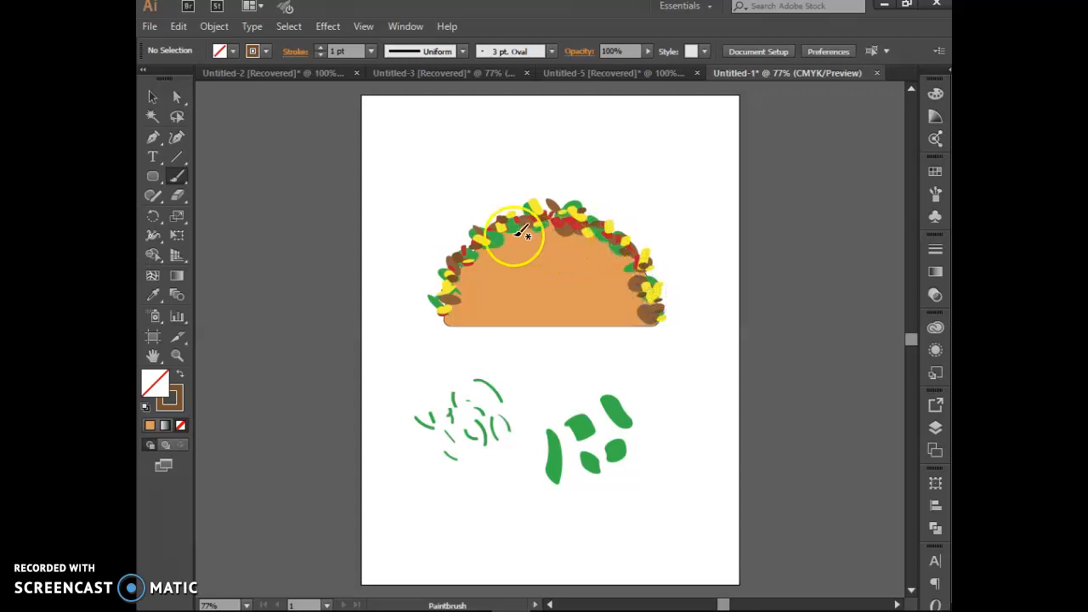
# Step: Set the stroke colour back to green and add small green marks across the fillings along the curved edge
pyautogui.click(266, 50)
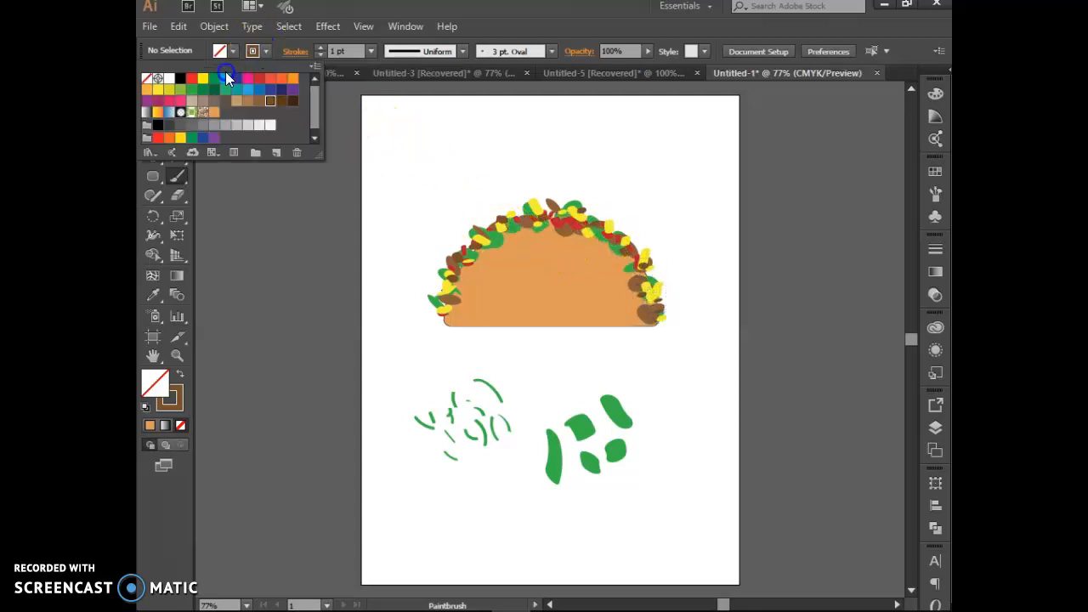
pyautogui.click(190, 91)
pyautogui.click(321, 80)
pyautogui.moveTo(445, 281)
pyautogui.mouseDown()
pyautogui.moveTo(467, 248)
pyautogui.moveTo(522, 211)
pyautogui.moveTo(601, 224)
pyautogui.moveTo(661, 272)
pyautogui.moveTo(644, 243)
pyautogui.moveTo(672, 309)
pyautogui.moveTo(660, 303)
pyautogui.moveTo(666, 326)
pyautogui.moveTo(665, 303)
pyautogui.moveTo(636, 336)
pyautogui.moveTo(660, 327)
pyautogui.mouseUp()
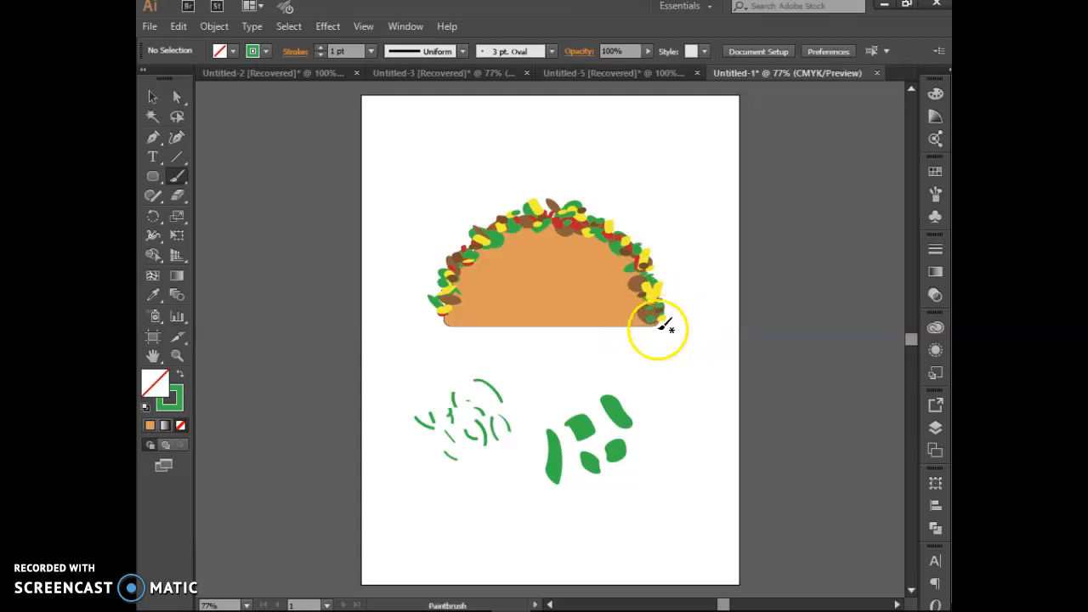
# Step: Bring the orange-tan half-round shape to the front of the painted fillings and deselect it
pyautogui.click(154, 102)
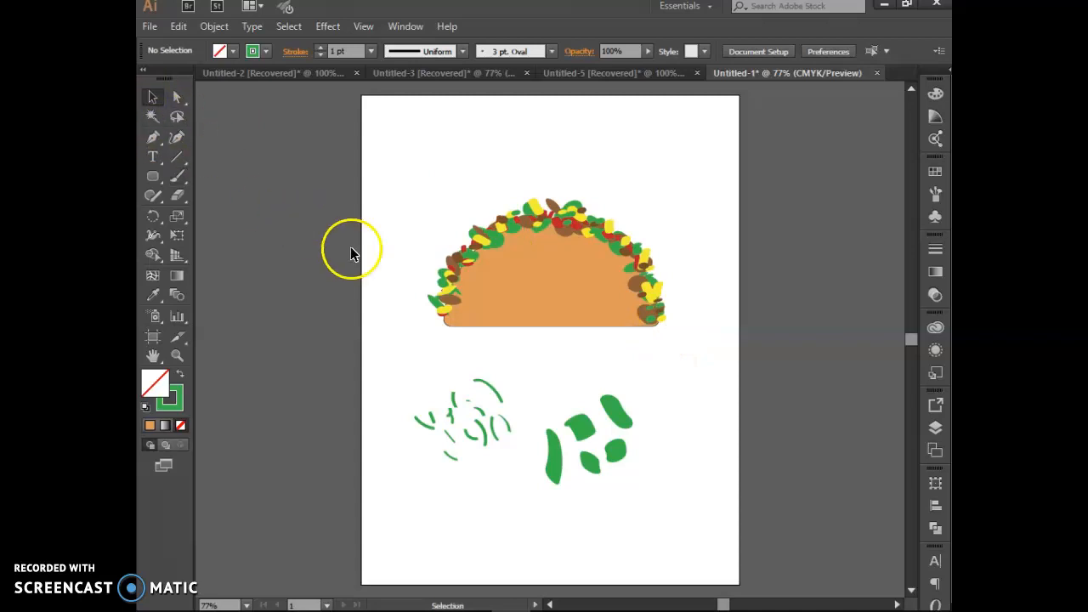
pyautogui.click(509, 325)
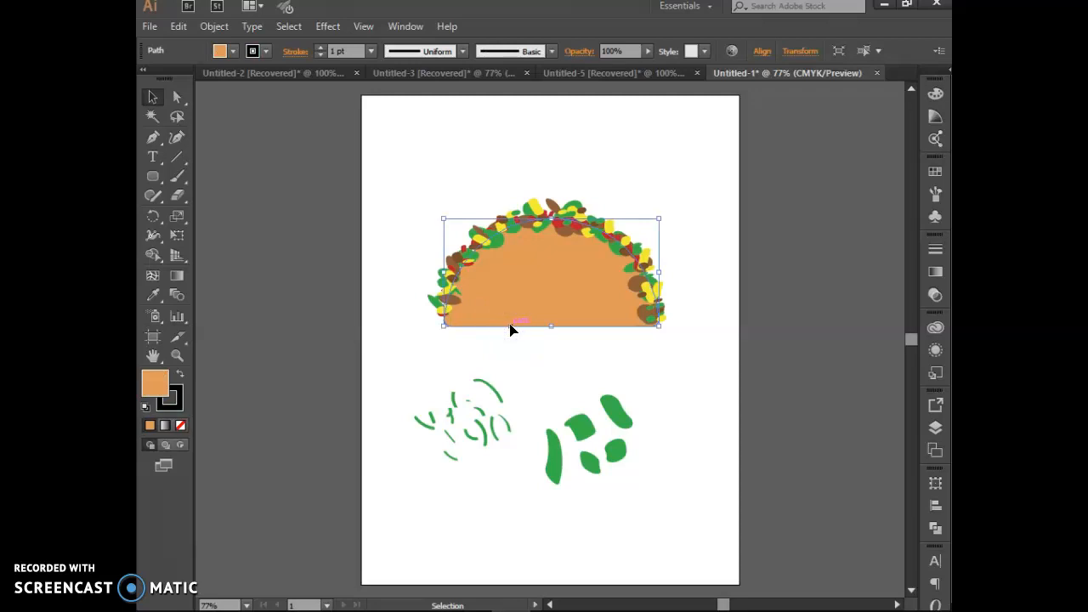
pyautogui.rightClick(509, 325)
pyautogui.click(560, 242)
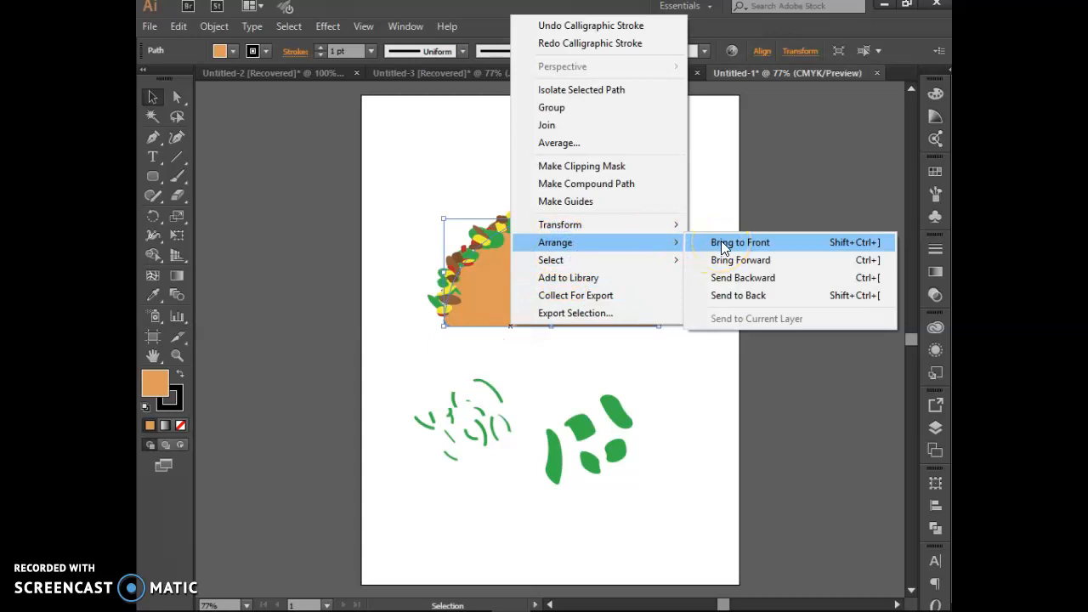
pyautogui.click(721, 242)
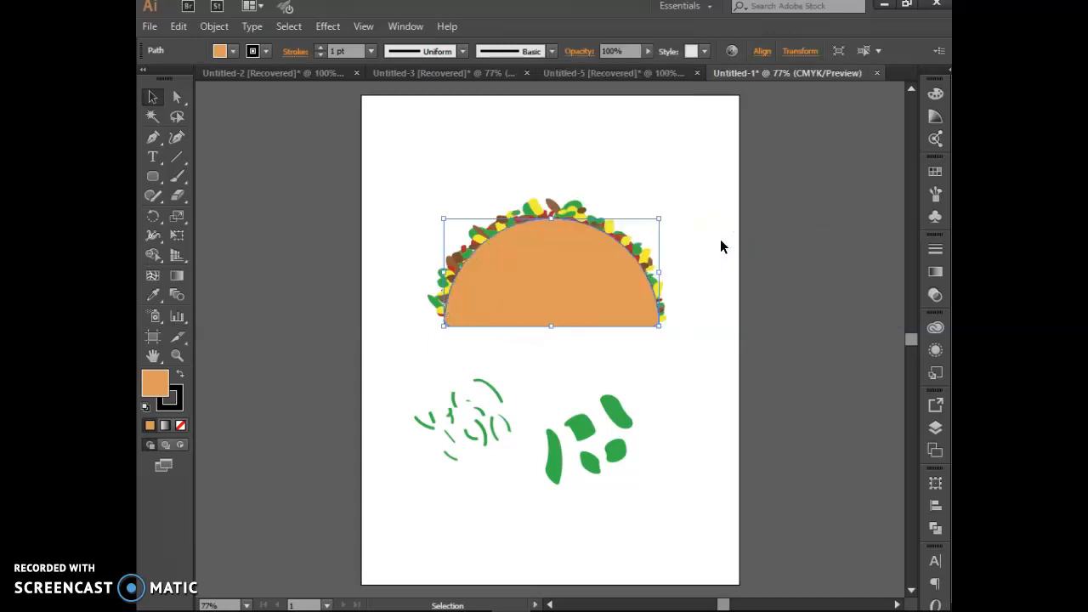
pyautogui.click(614, 332)
pyautogui.click(512, 371)
pyautogui.click(513, 371)
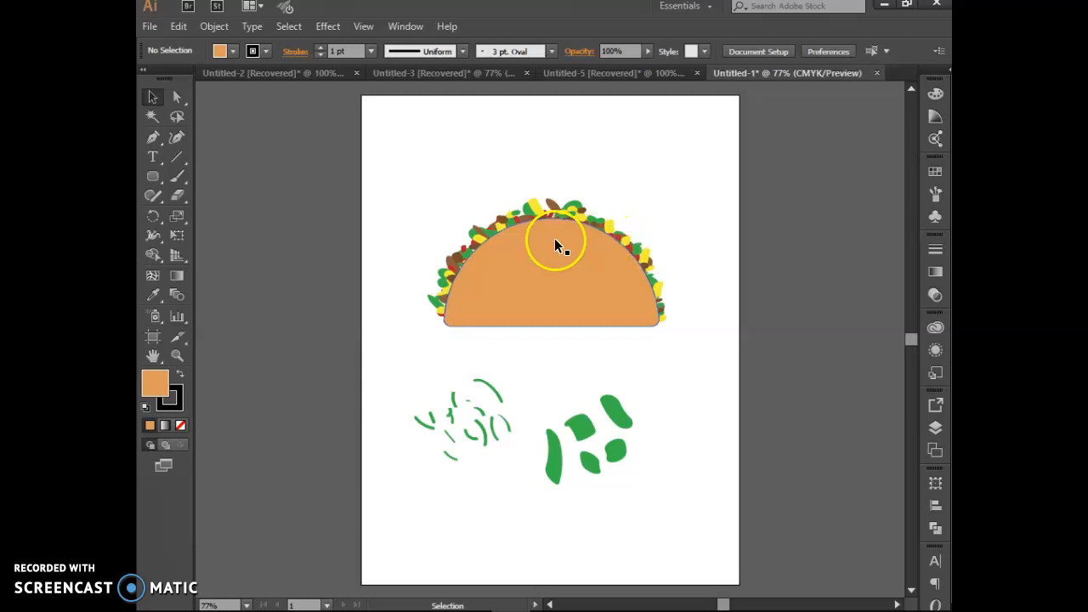
# Step: Set the stroke weight of the orange-tan half-round taco shell to 6 pt and deselect it
pyautogui.click(322, 47)
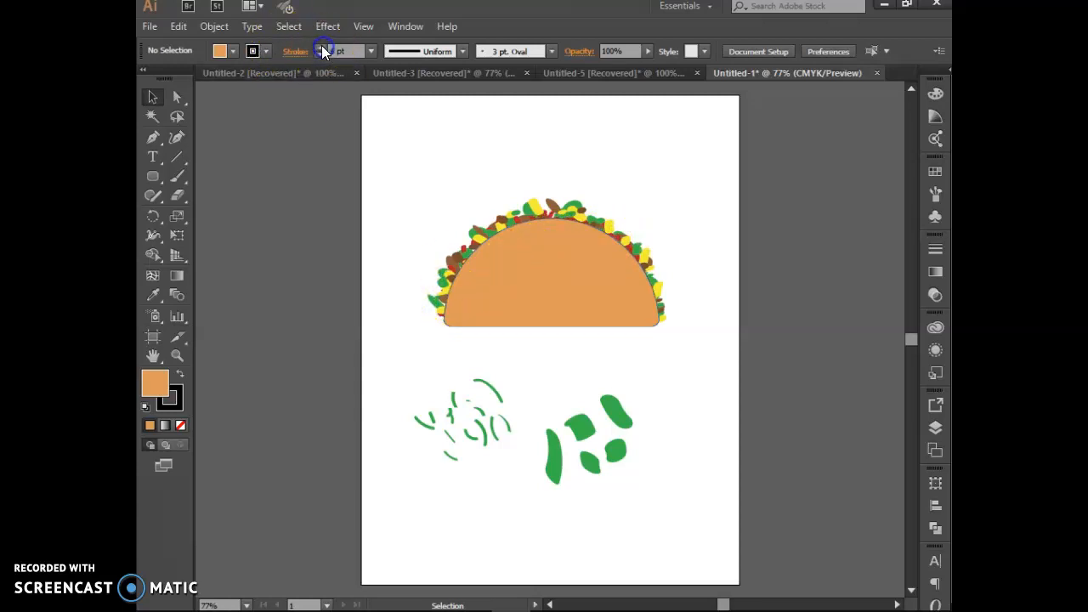
pyautogui.click(470, 255)
pyautogui.click(470, 332)
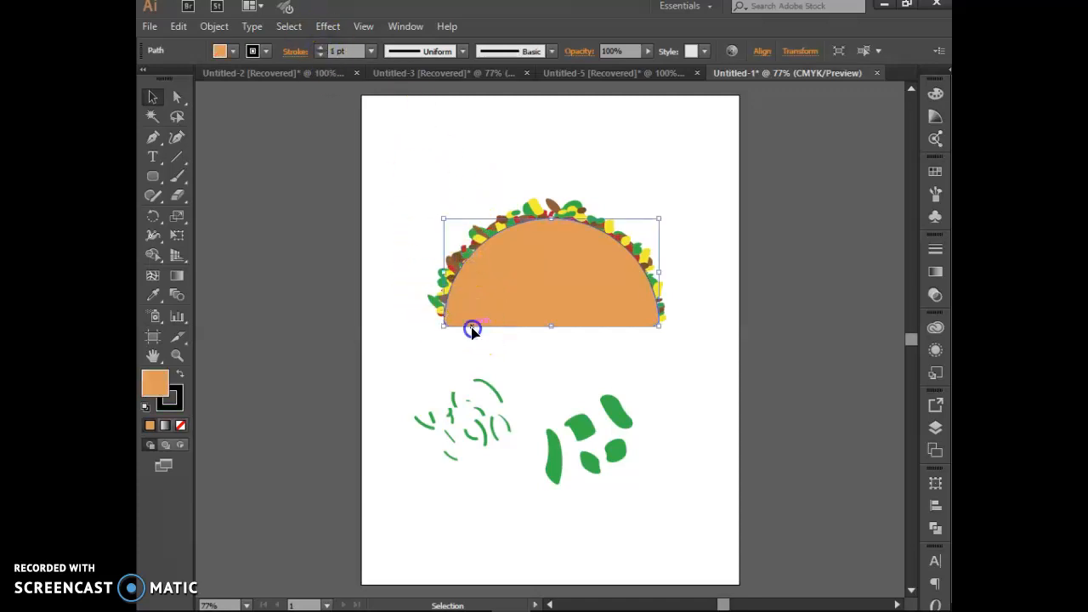
pyautogui.click(321, 48)
pyautogui.click(321, 48)
pyautogui.click(322, 48)
pyautogui.click(321, 47)
pyautogui.click(322, 48)
pyautogui.click(400, 187)
# Step: Change the taco shell's outline colour to white and deselect the shape
pyautogui.click(489, 294)
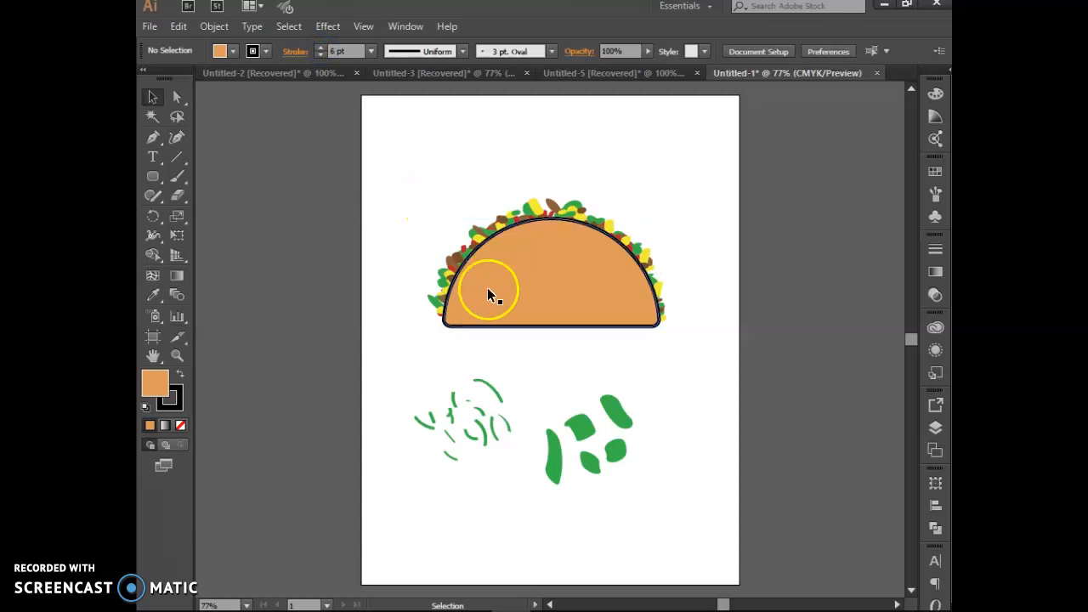
pyautogui.click(491, 327)
pyautogui.click(263, 51)
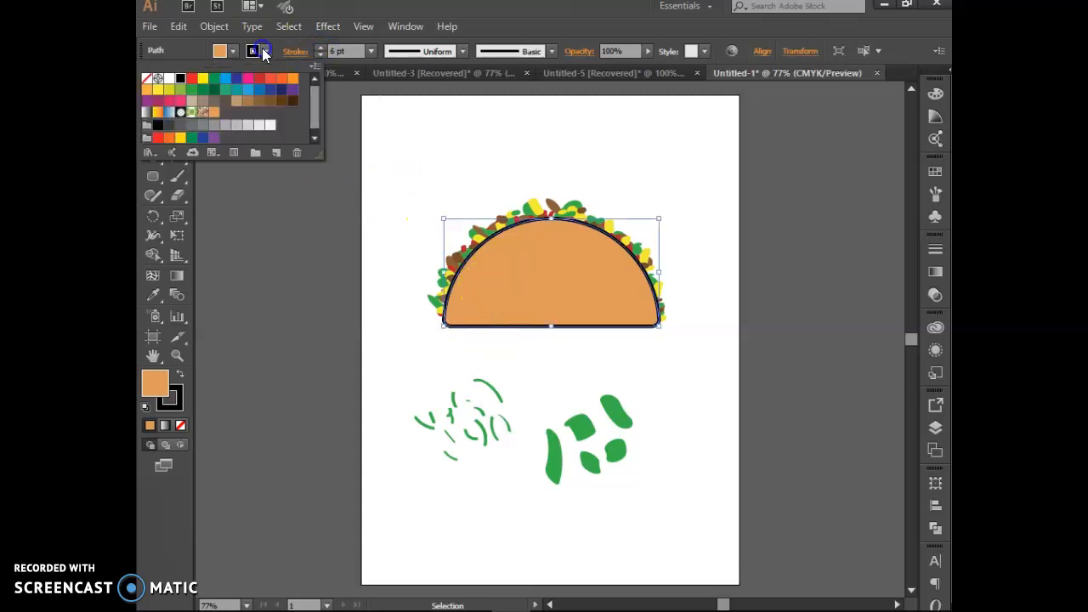
pyautogui.click(170, 78)
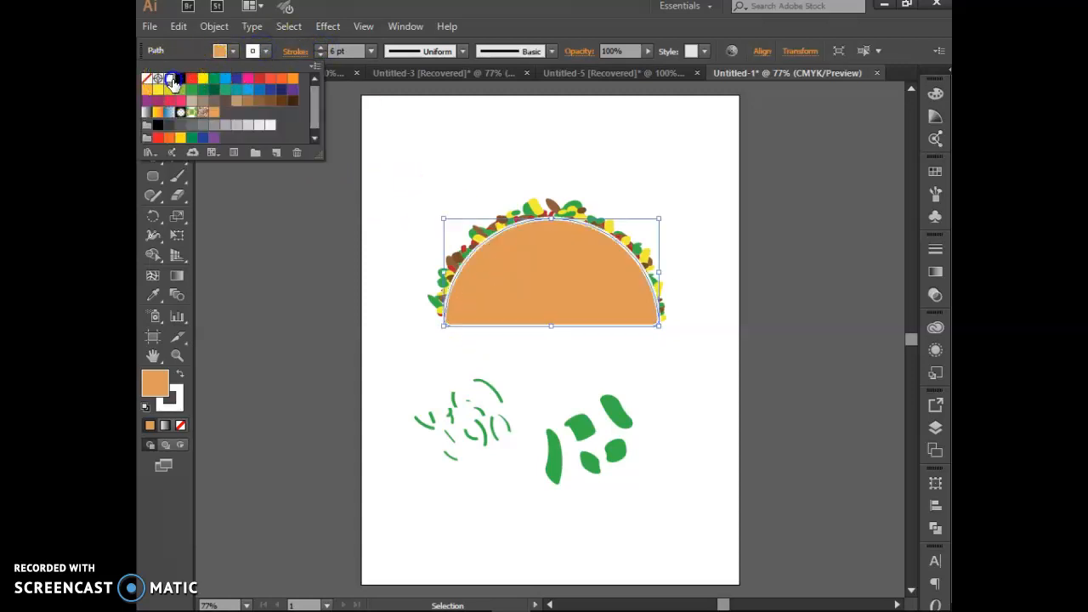
pyautogui.click(277, 255)
pyautogui.click(429, 275)
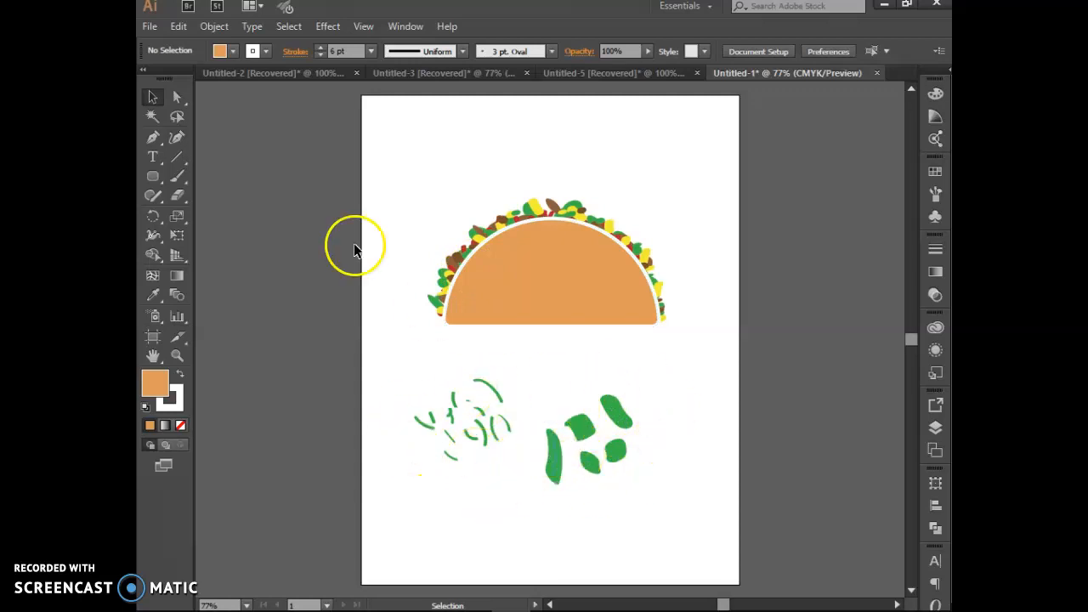
# Step: Delete all the green practice brush marks below the taco
pyautogui.moveTo(445, 389); pyautogui.dragTo(660, 490)
pyautogui.press('Delete')
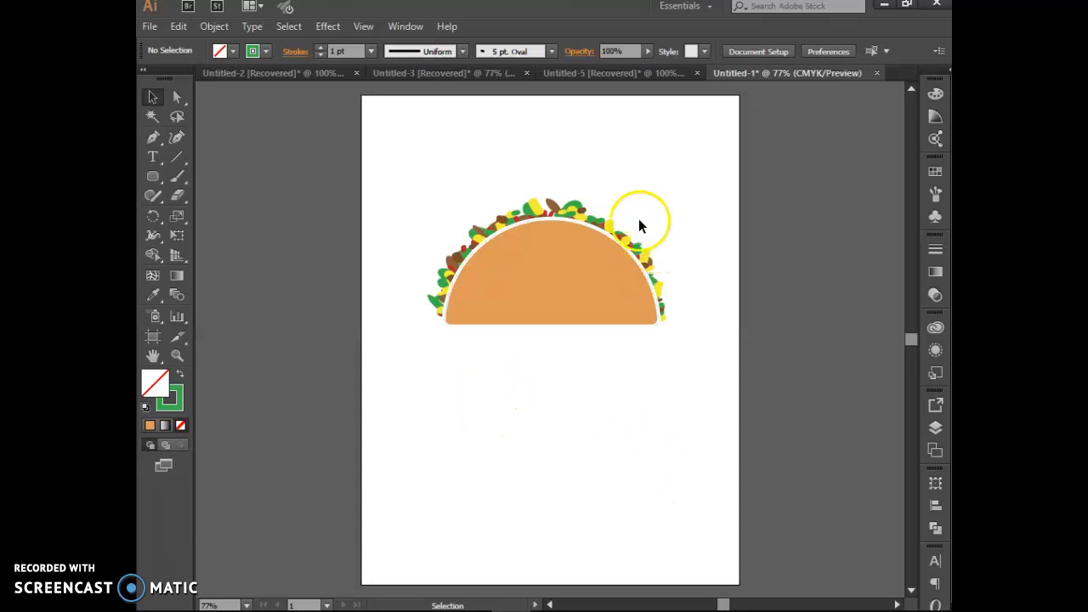
# Step: Display the Pathfinder options and switch to the Untitled-2 document containing the taco with a smiling face
pyautogui.click(415, 25)
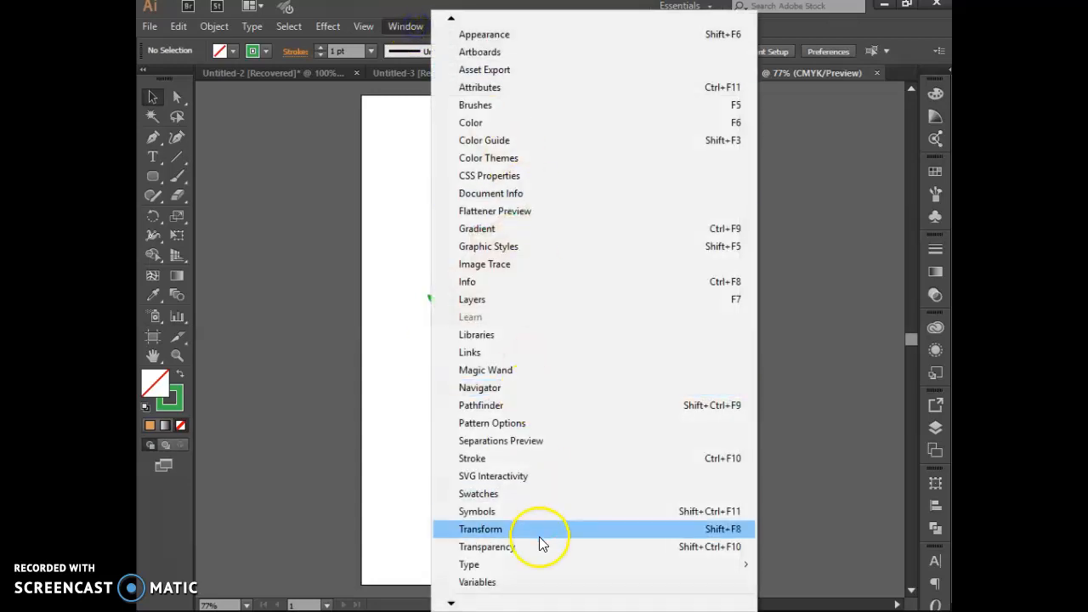
pyautogui.click(531, 405)
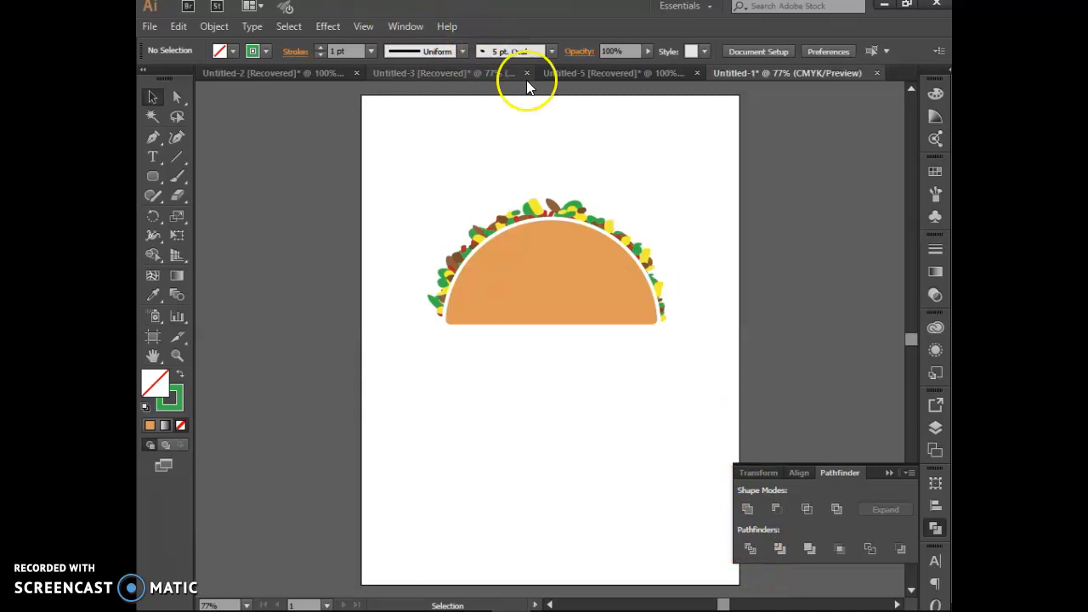
pyautogui.click(233, 72)
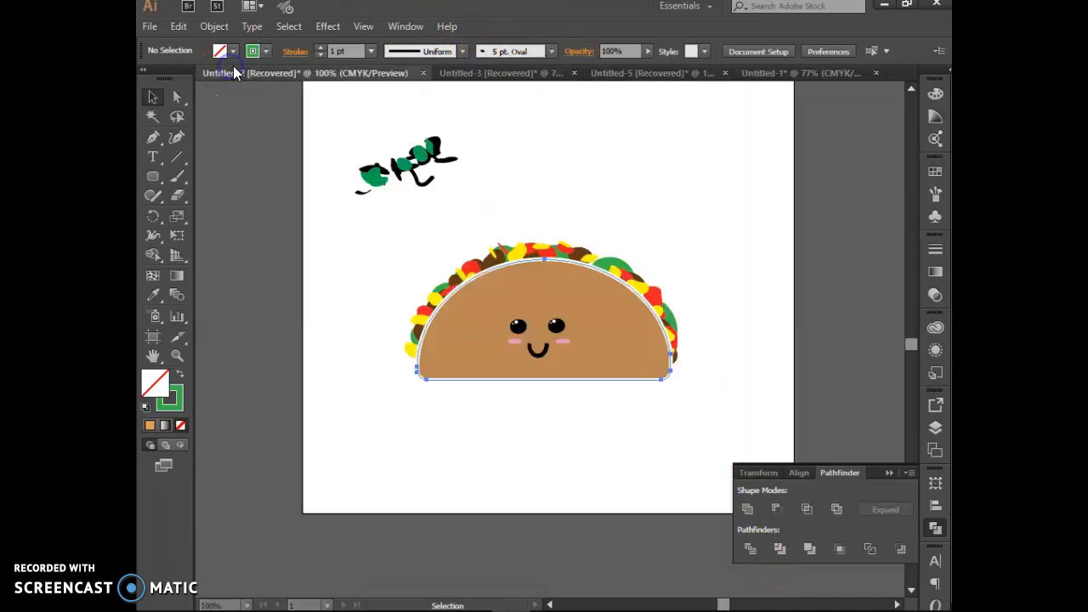